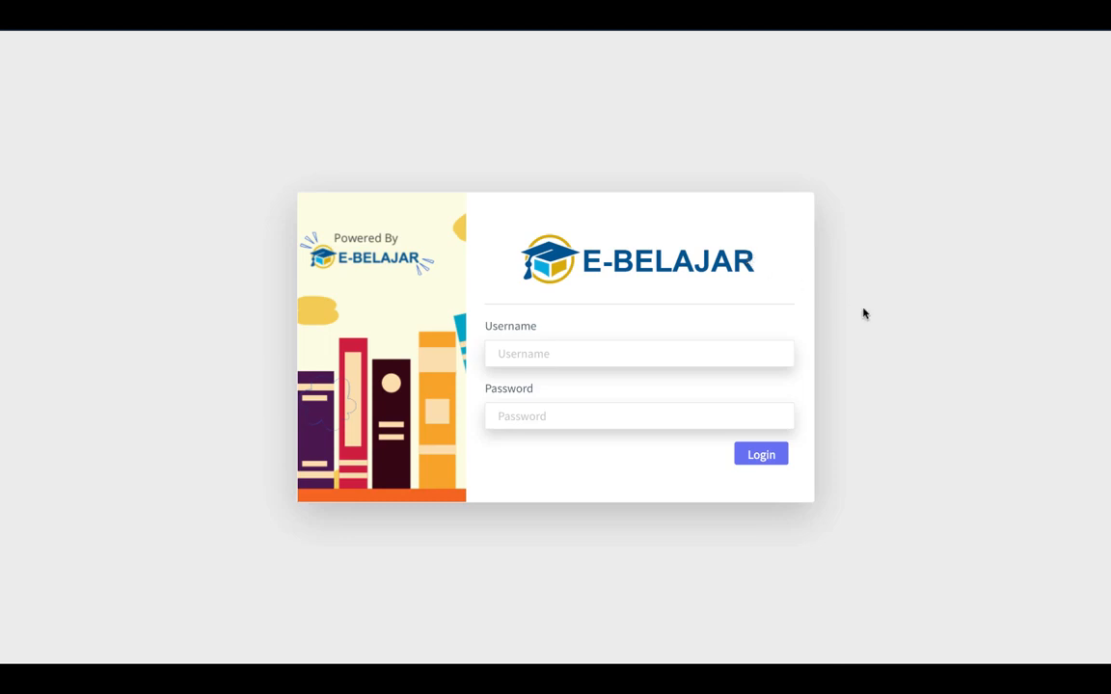
Log in with the teacher's username and password, then acknowledge the login success message.
click(536, 355)
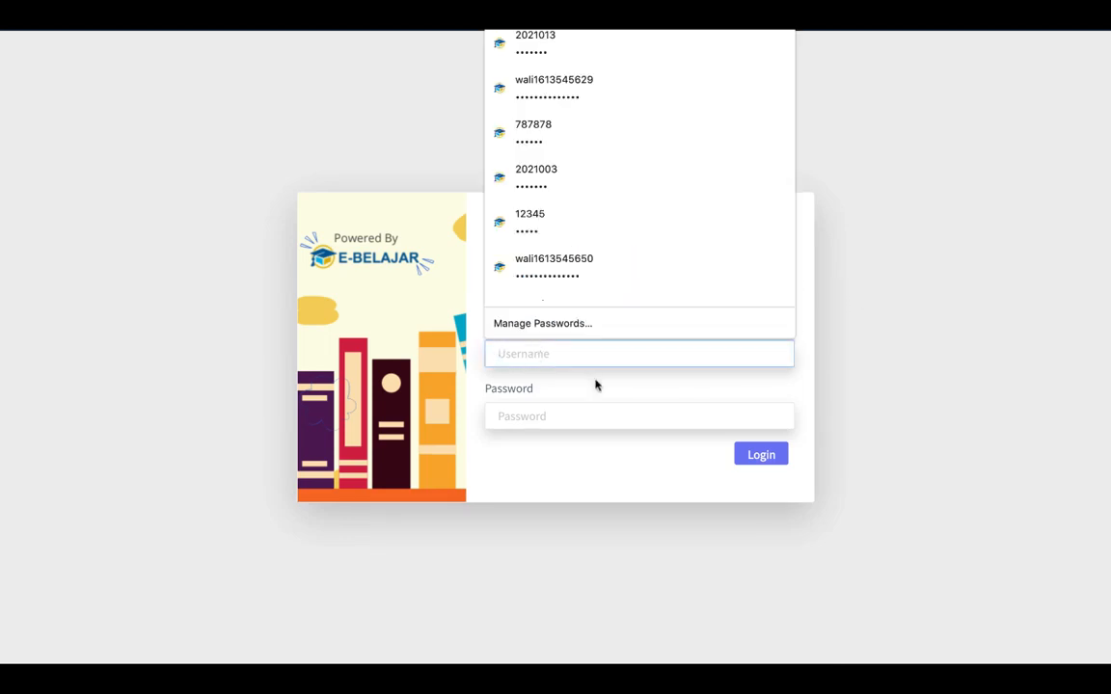
text(2021008)
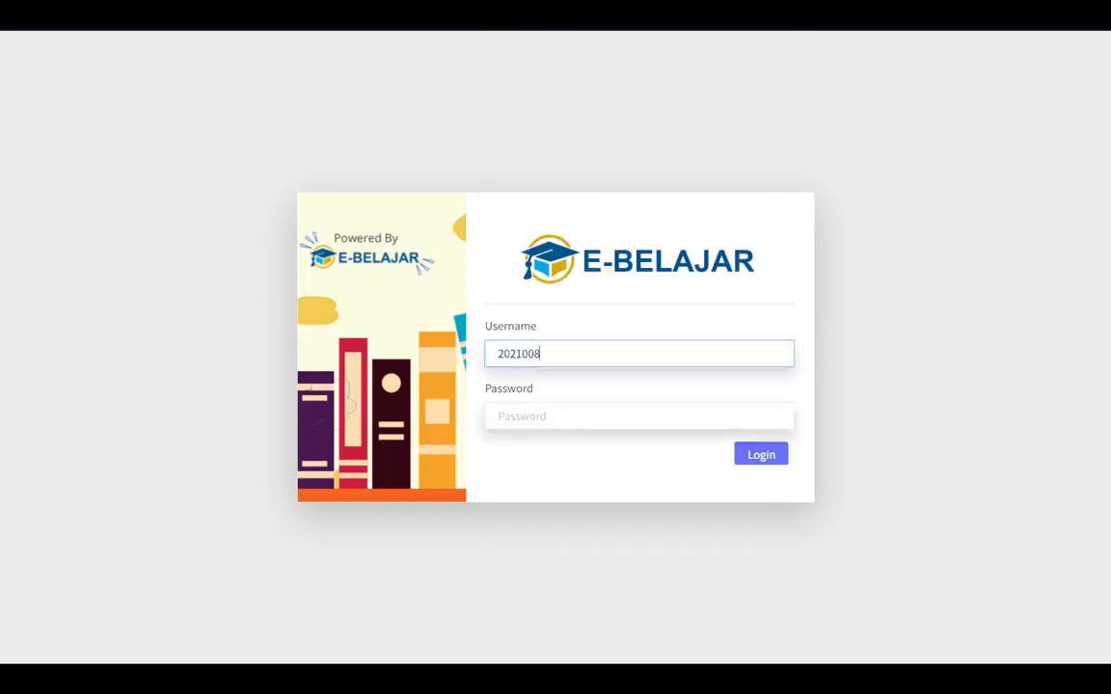
key(Tab)
text(•••••)
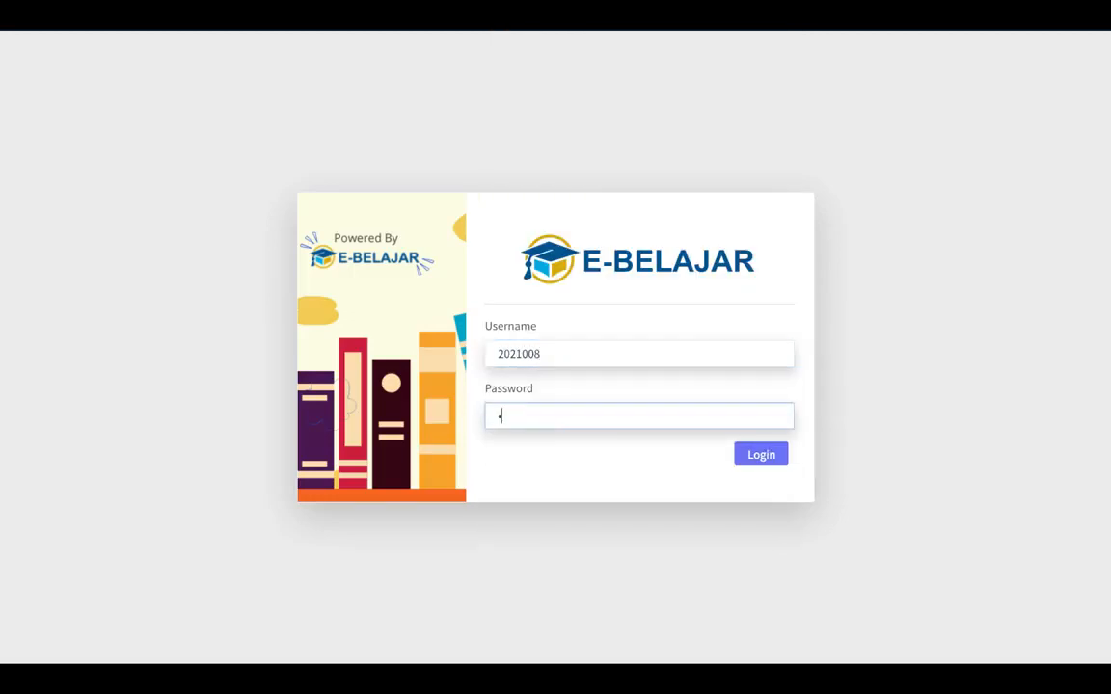
text(••)
click(764, 459)
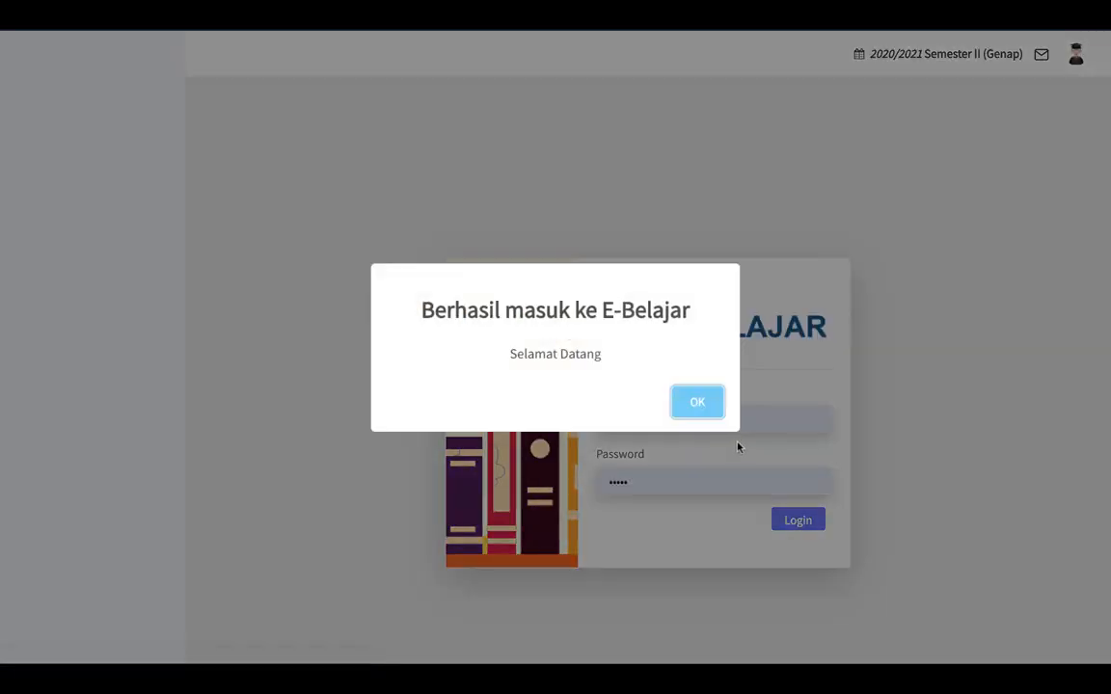
click(695, 410)
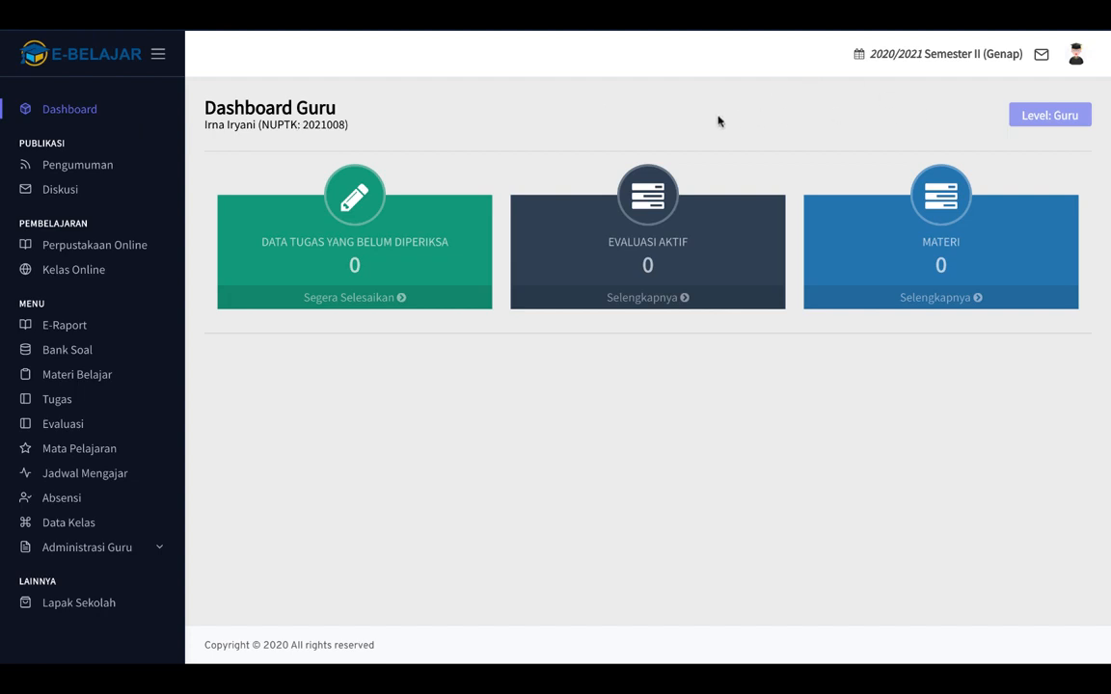
Open the teacher's Profile from the avatar menu and show the Edit Biodata form.
click(1076, 62)
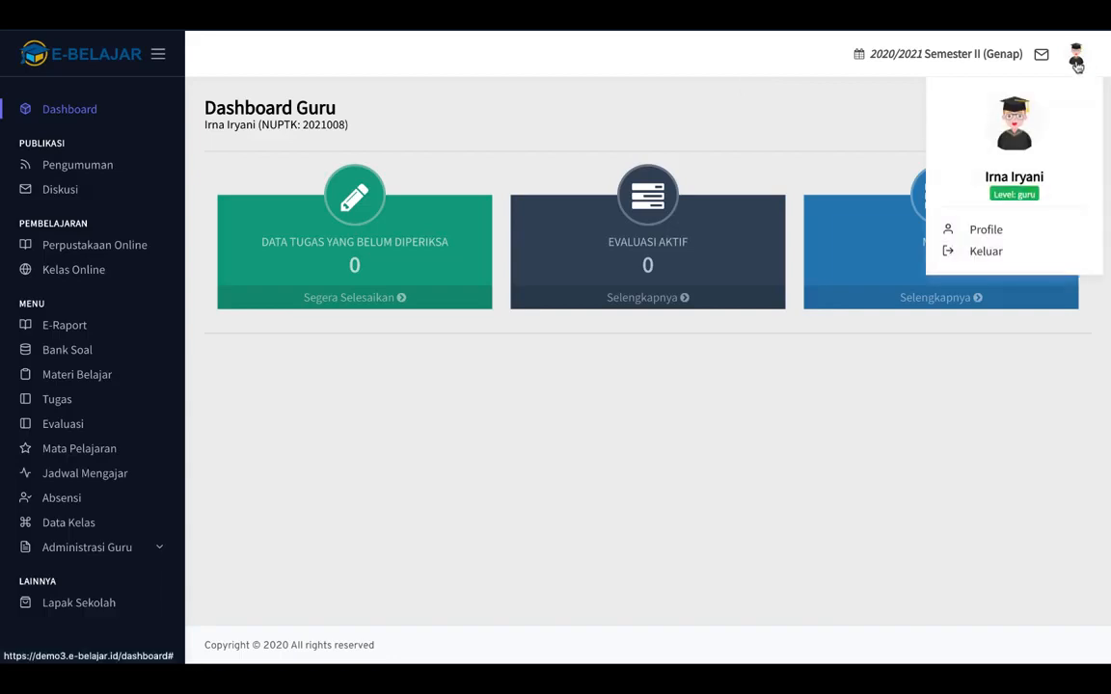
click(983, 238)
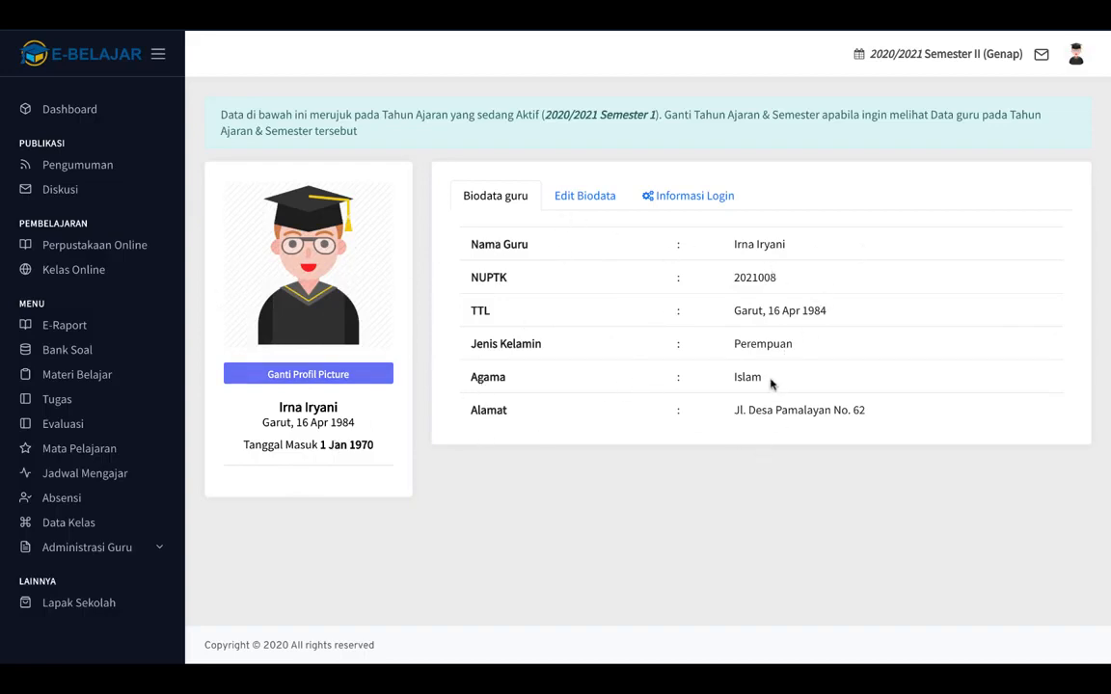
click(584, 203)
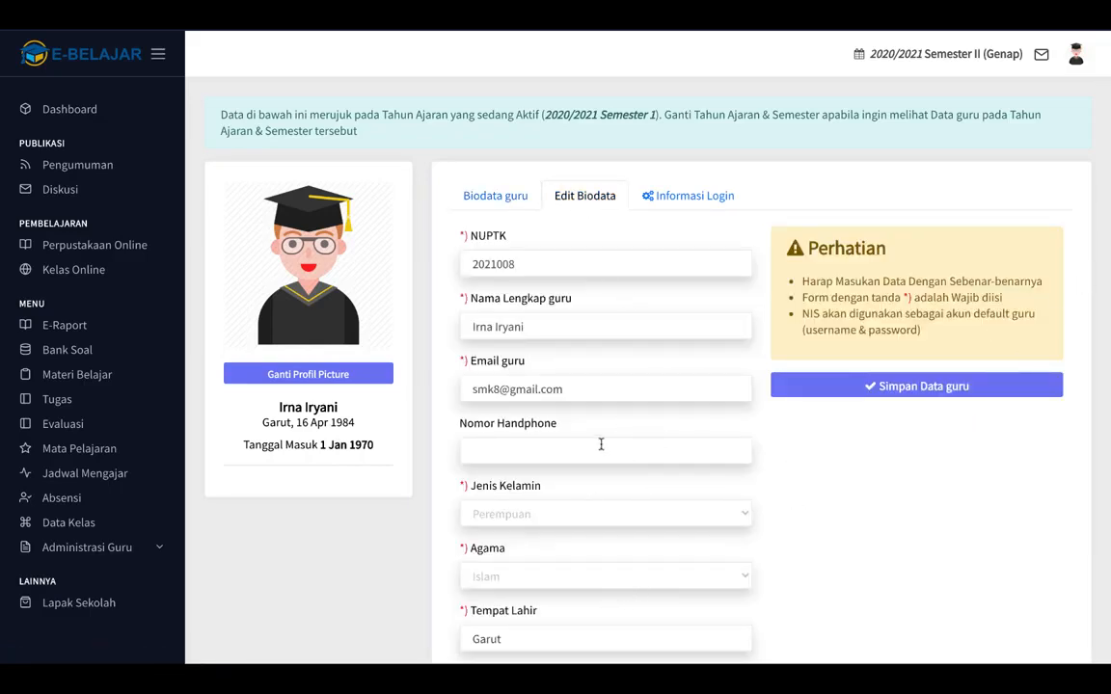
Enter the mobile number in Nomor Handphone, save the teacher data, then view Informasi Login.
click(556, 451)
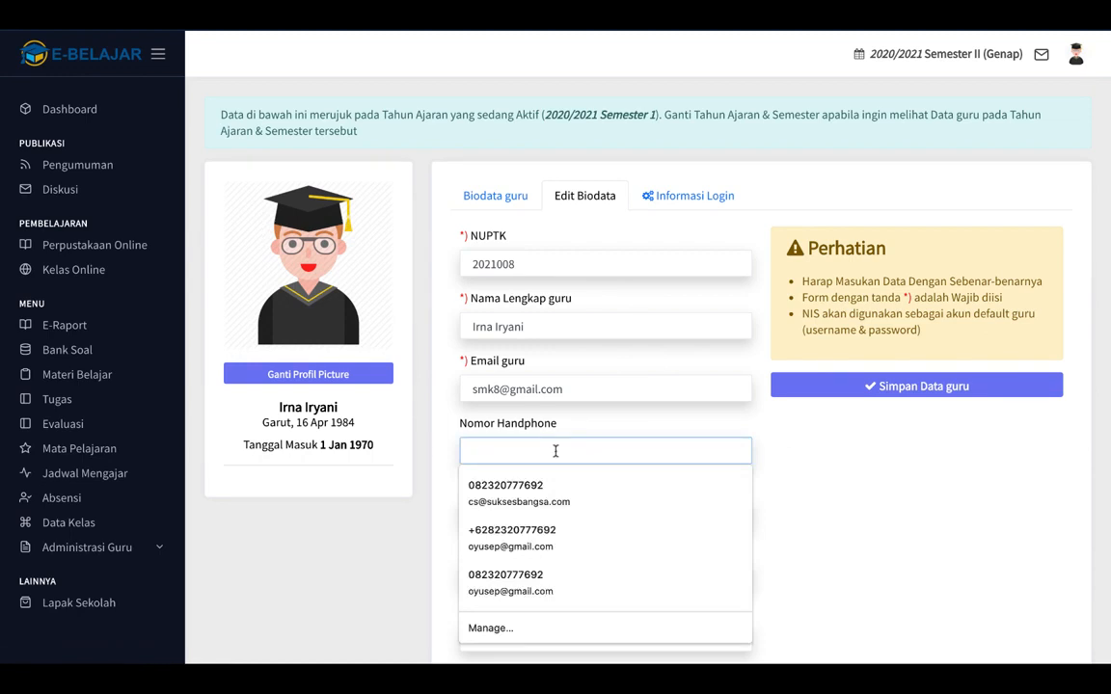
text(08123)
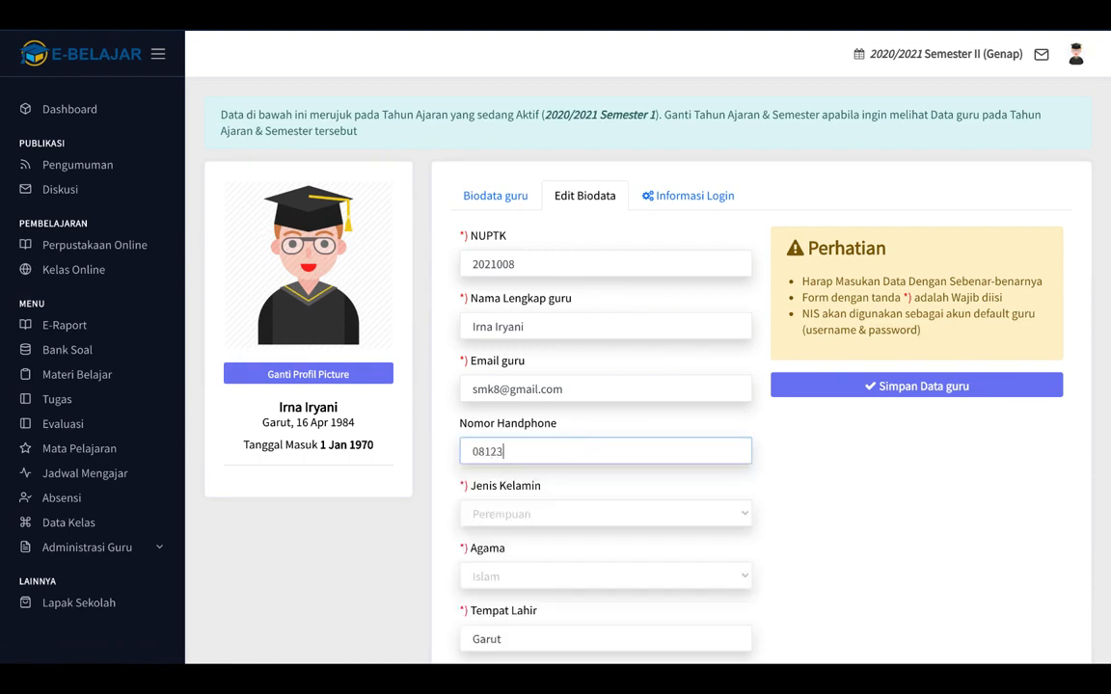
text(456789)
scroll(833, 464, down, 3)
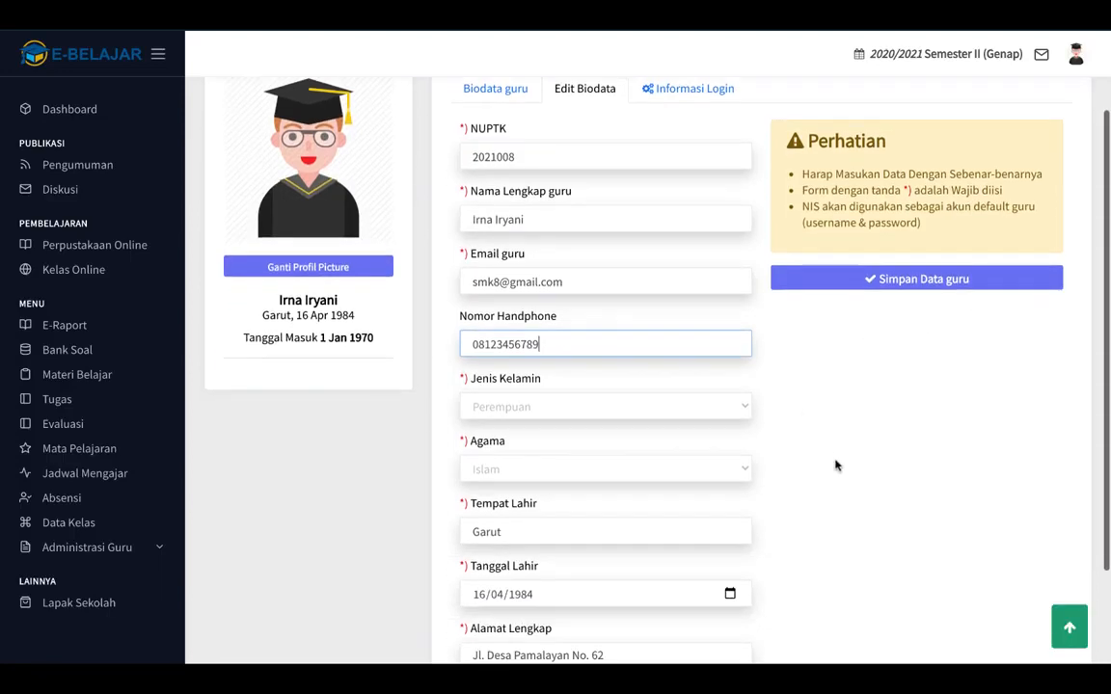
scroll(835, 465, up, 2)
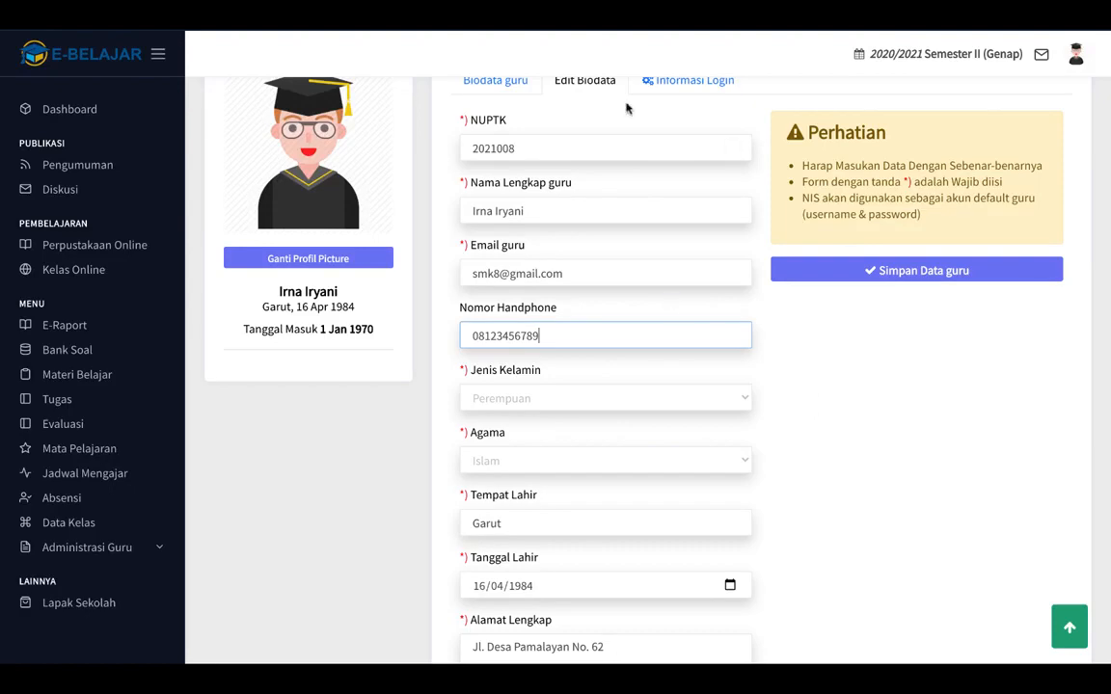
click(873, 275)
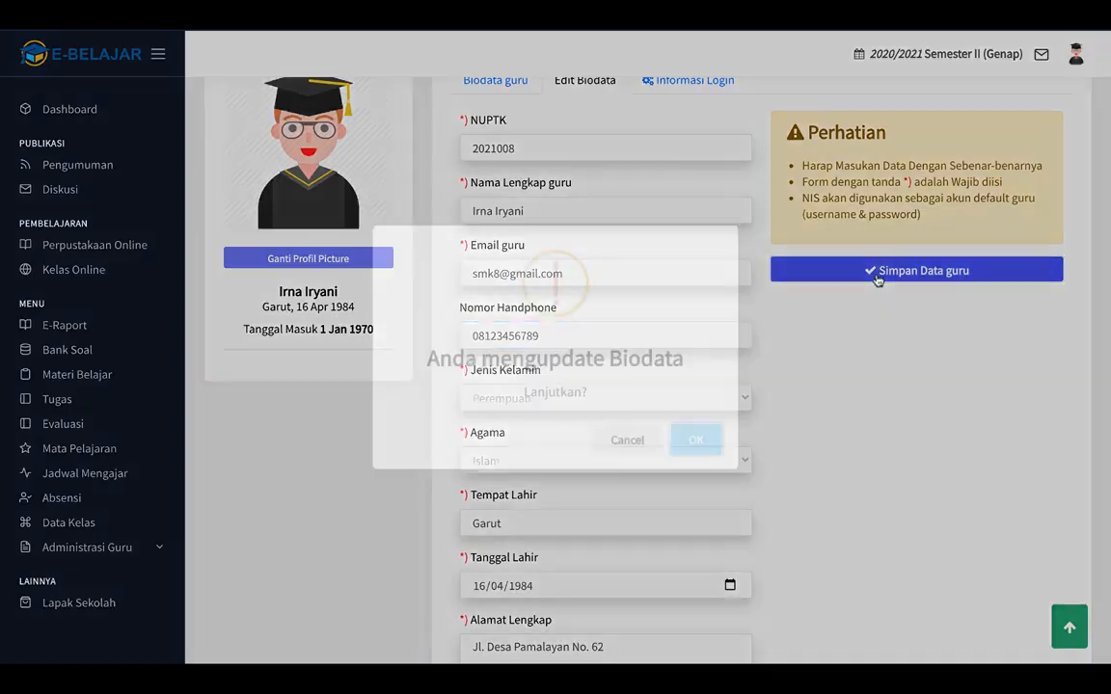
click(697, 440)
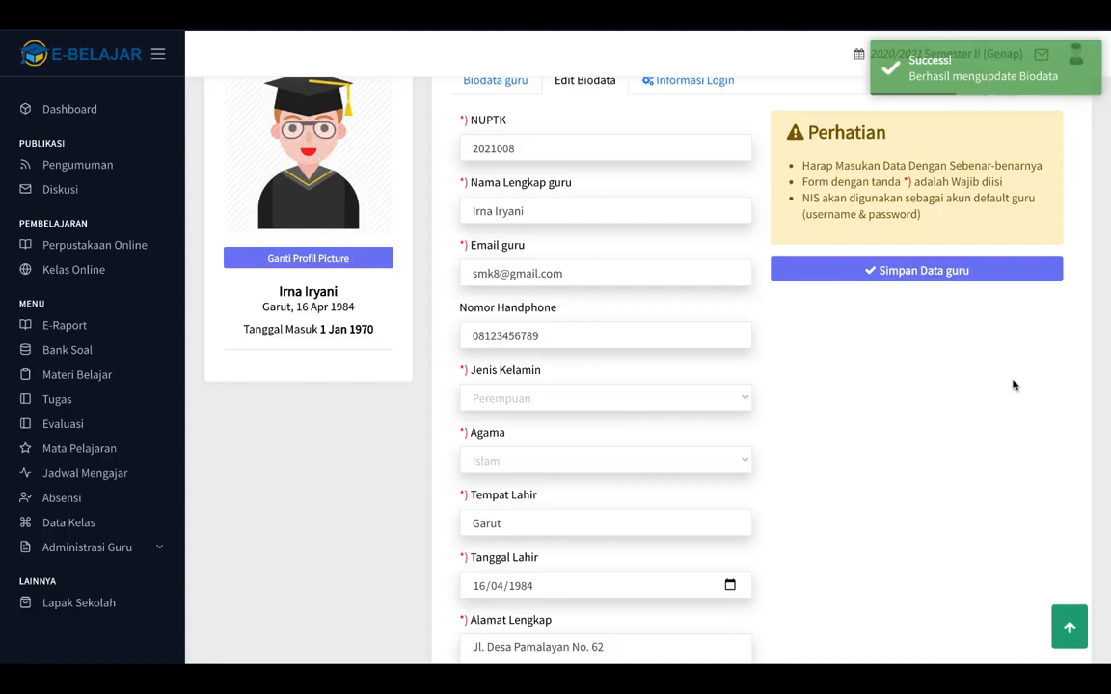
click(665, 87)
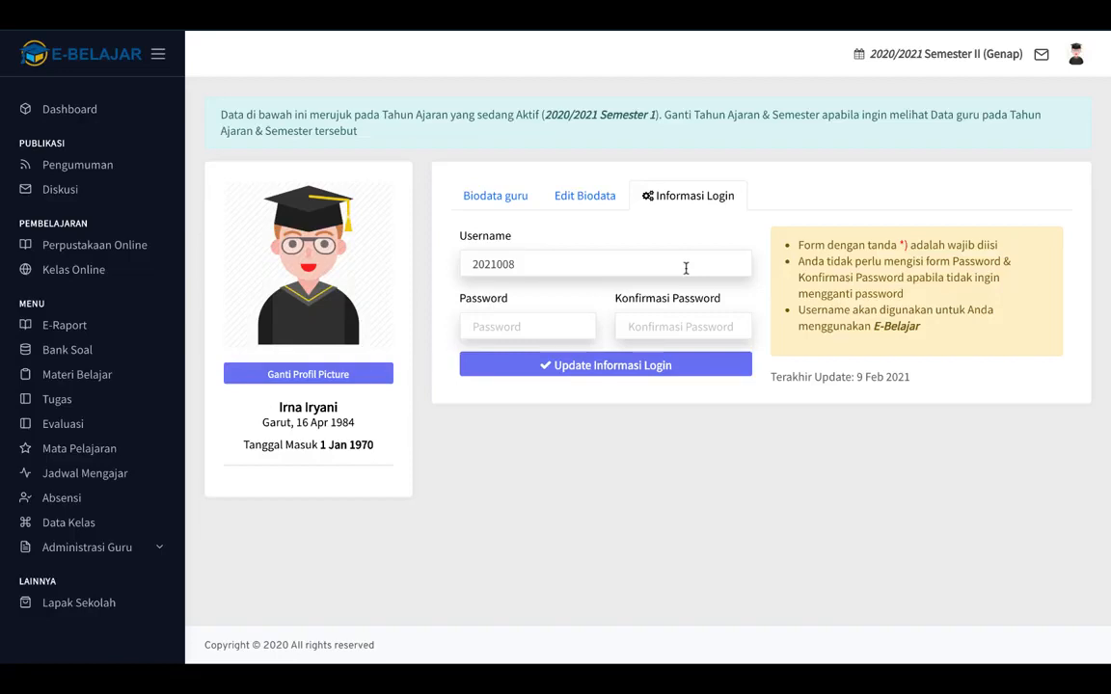
Enter a new password in Password and Konfirmasi Password and update the login information.
click(516, 327)
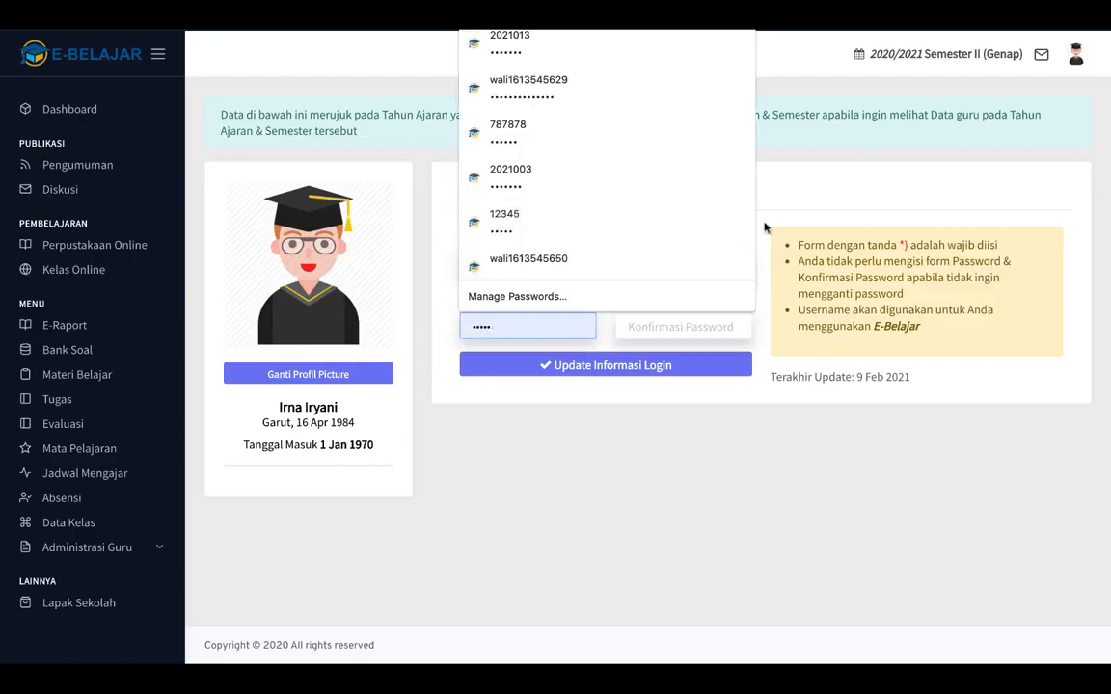
click(838, 204)
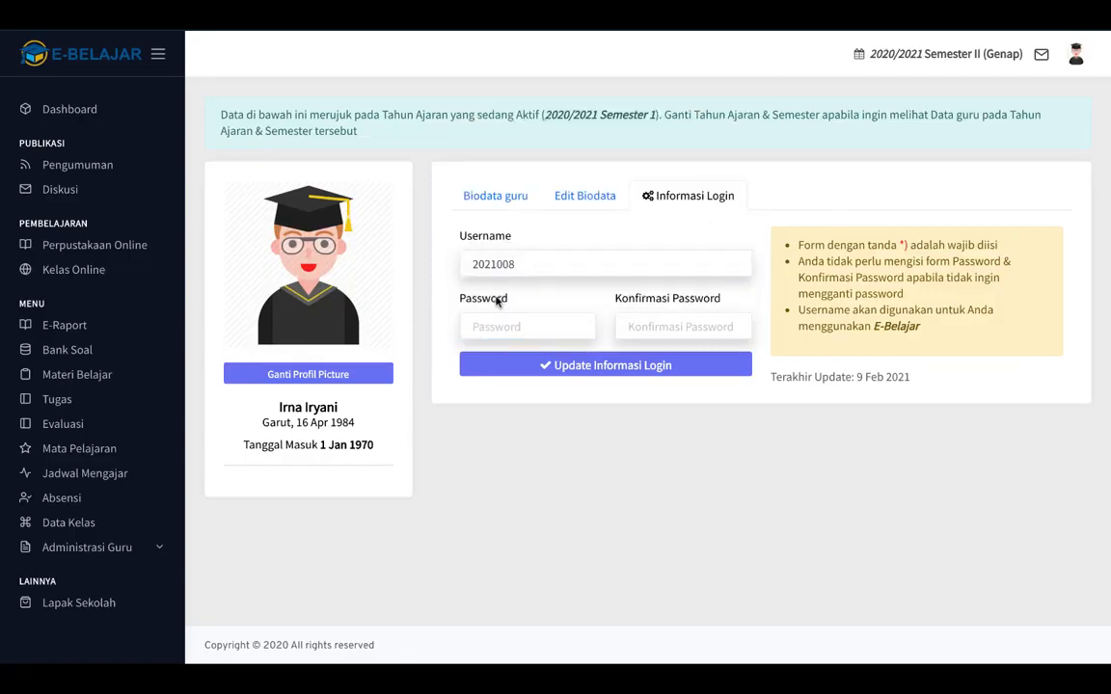
click(477, 328)
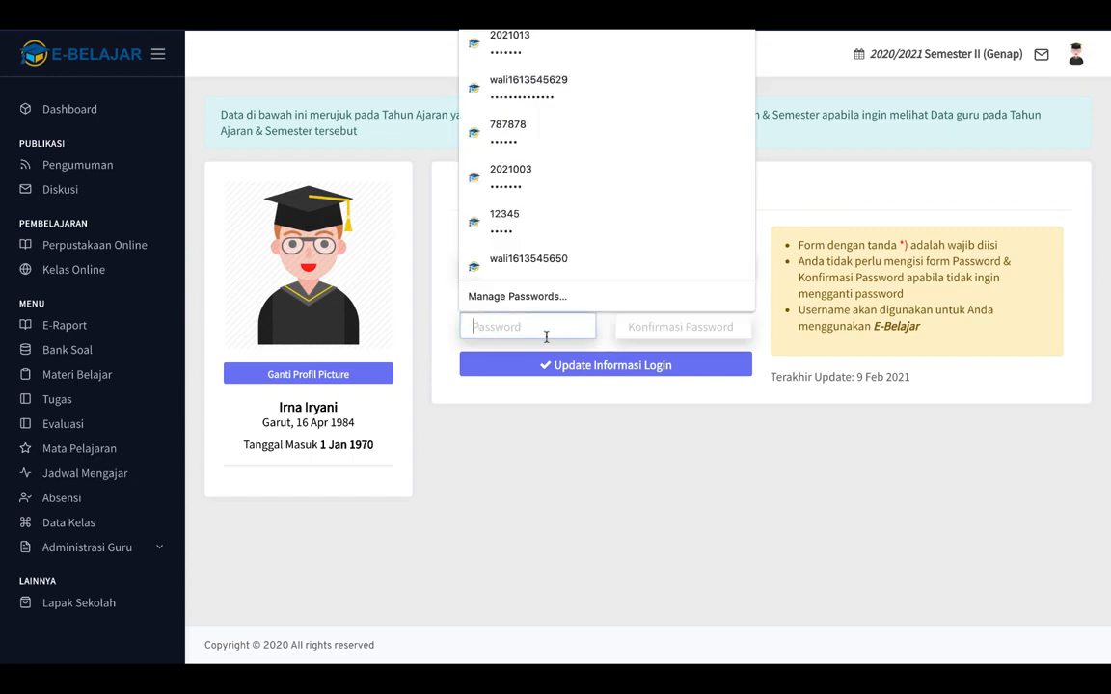
text(1234567)
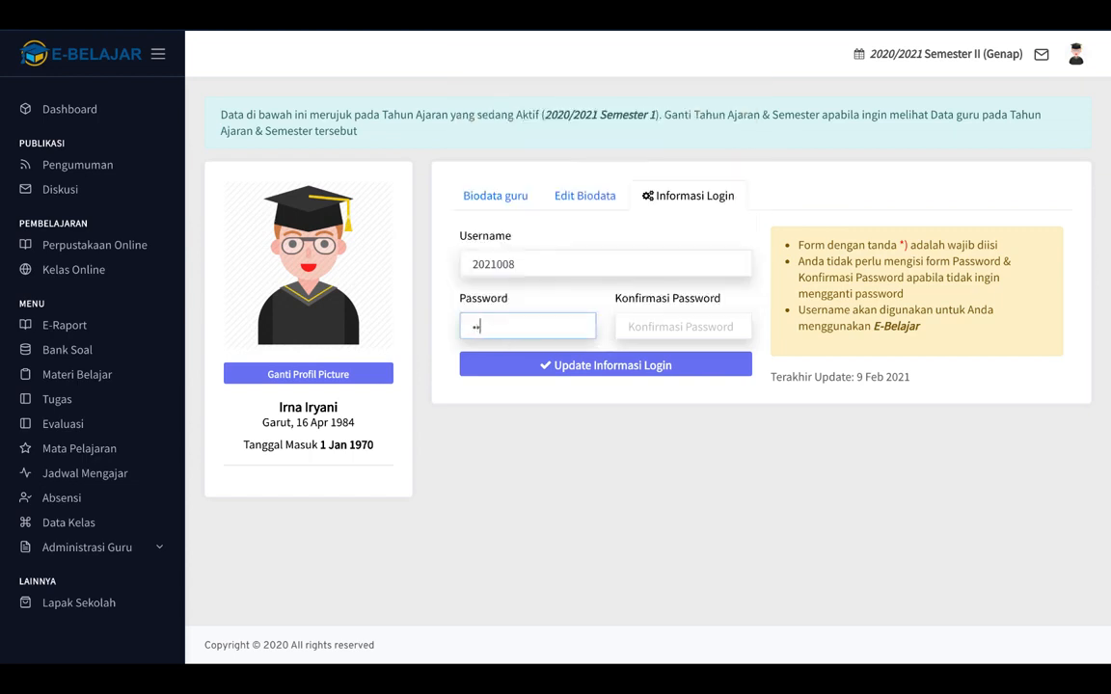
key(Tab)
text(1234567)
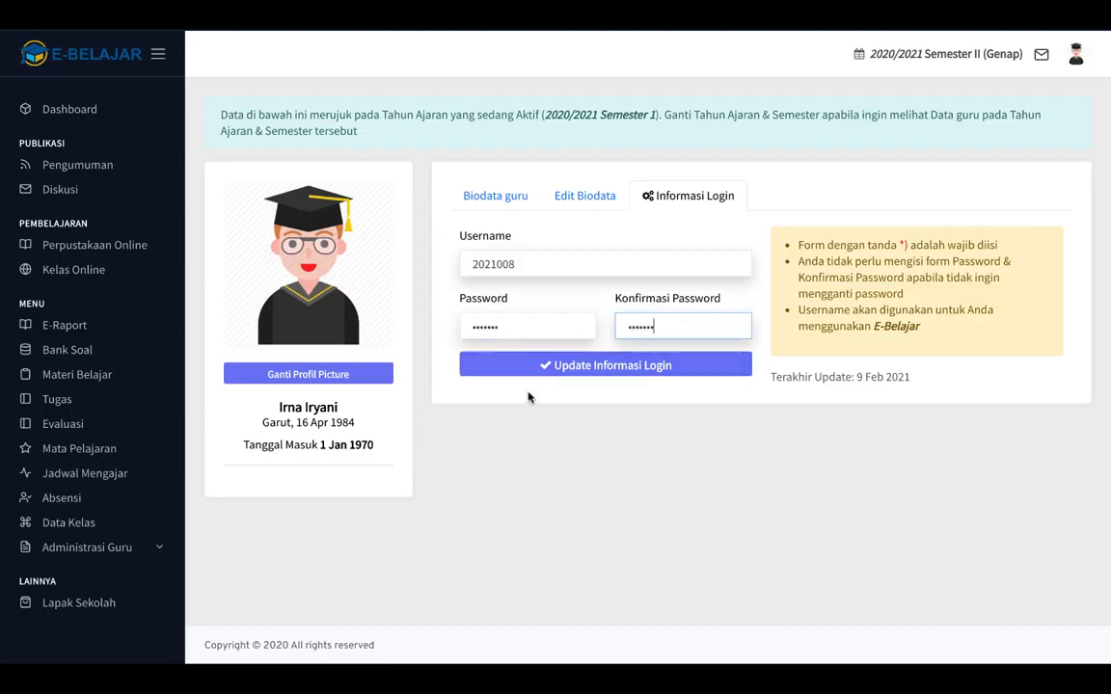
click(596, 374)
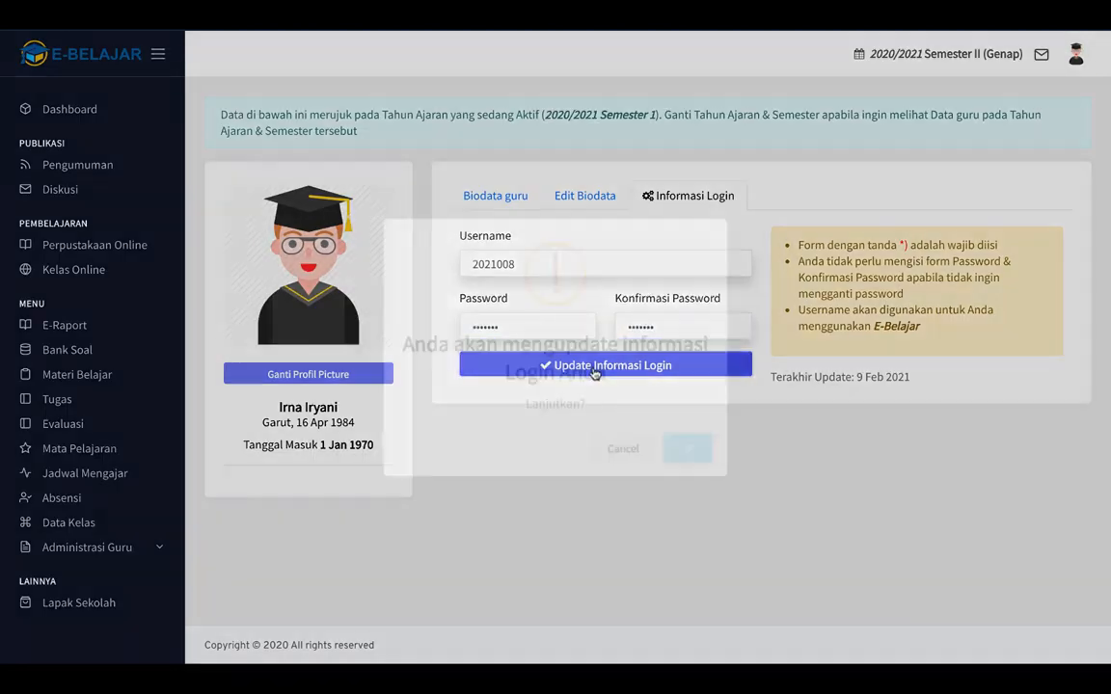
click(701, 455)
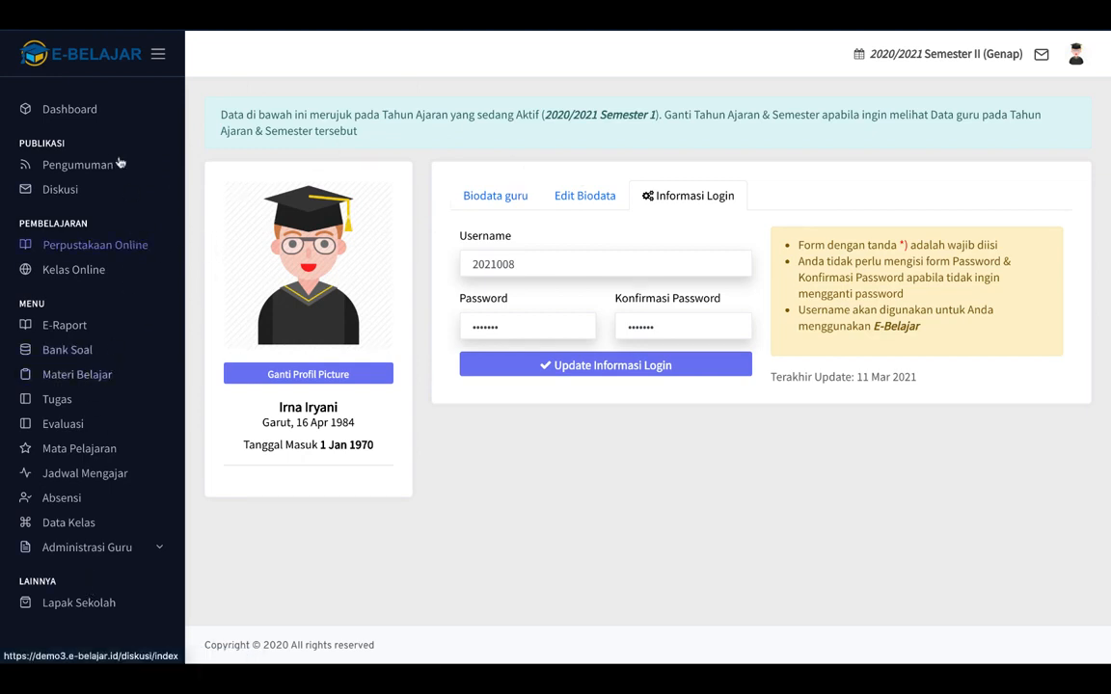
Open Pengumuman to see the empty Daftar Pengumuman list.
click(77, 166)
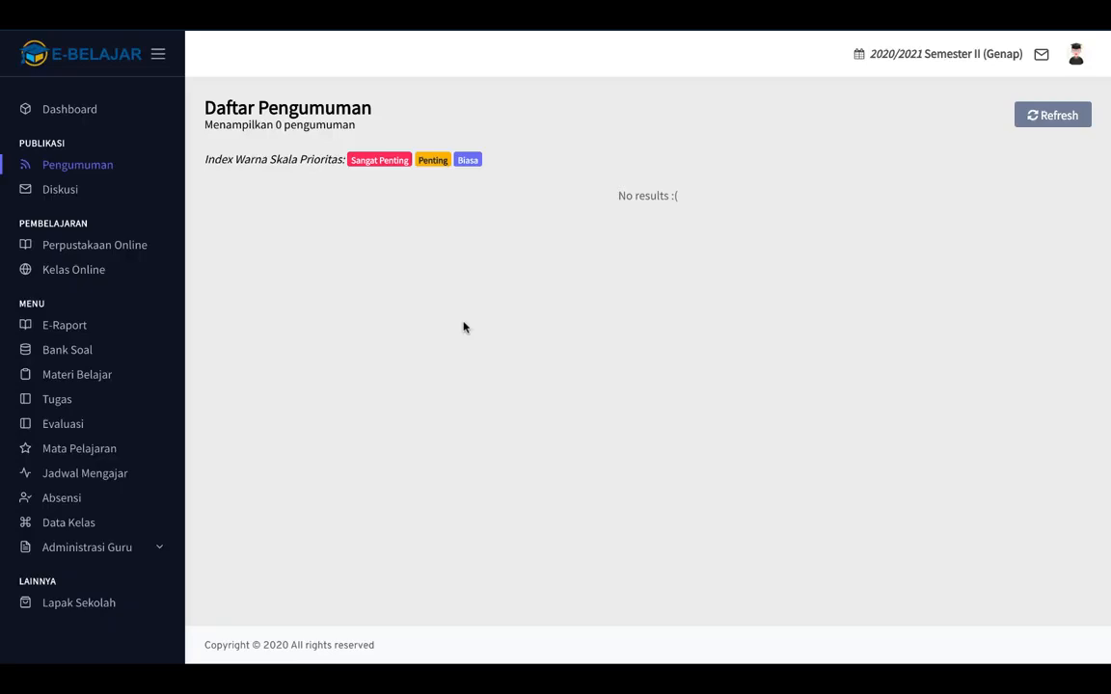
View Jadwal Mengajar, then the Bahasa Inggris subject details, and return to Mata Pelajaran.
click(96, 482)
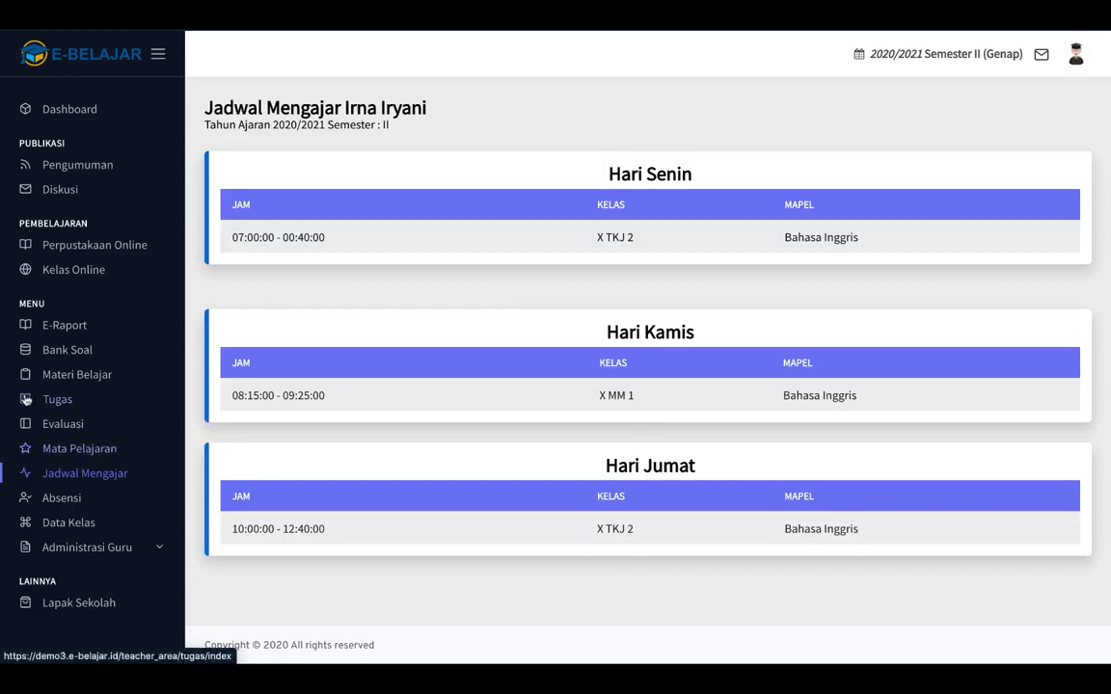
click(74, 451)
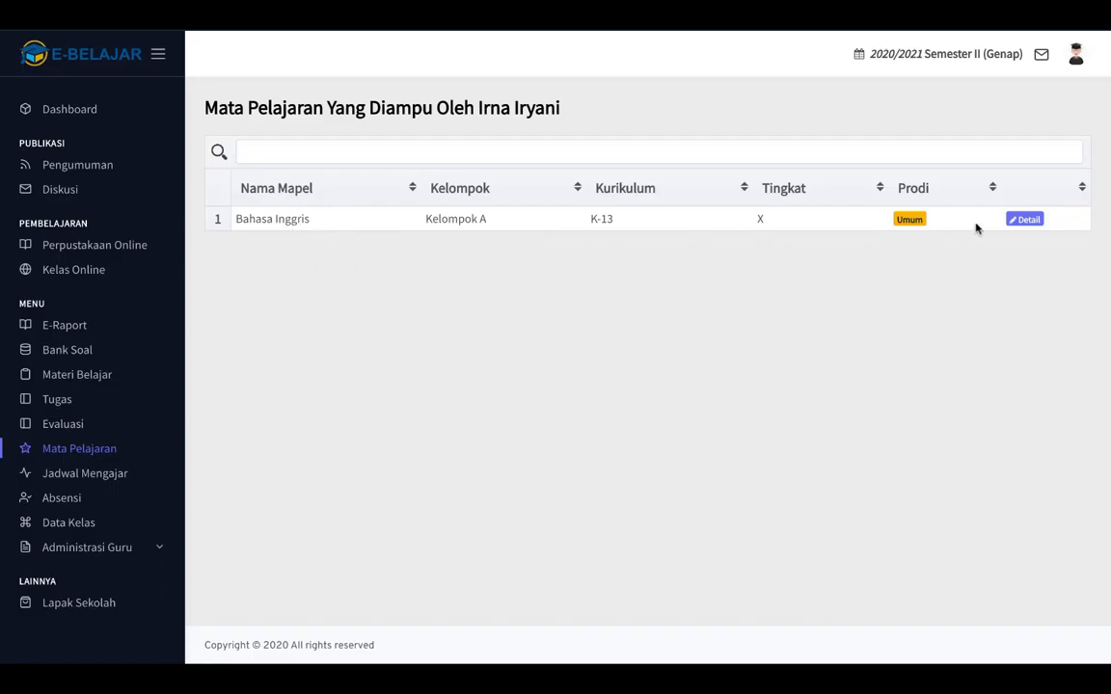
click(1025, 221)
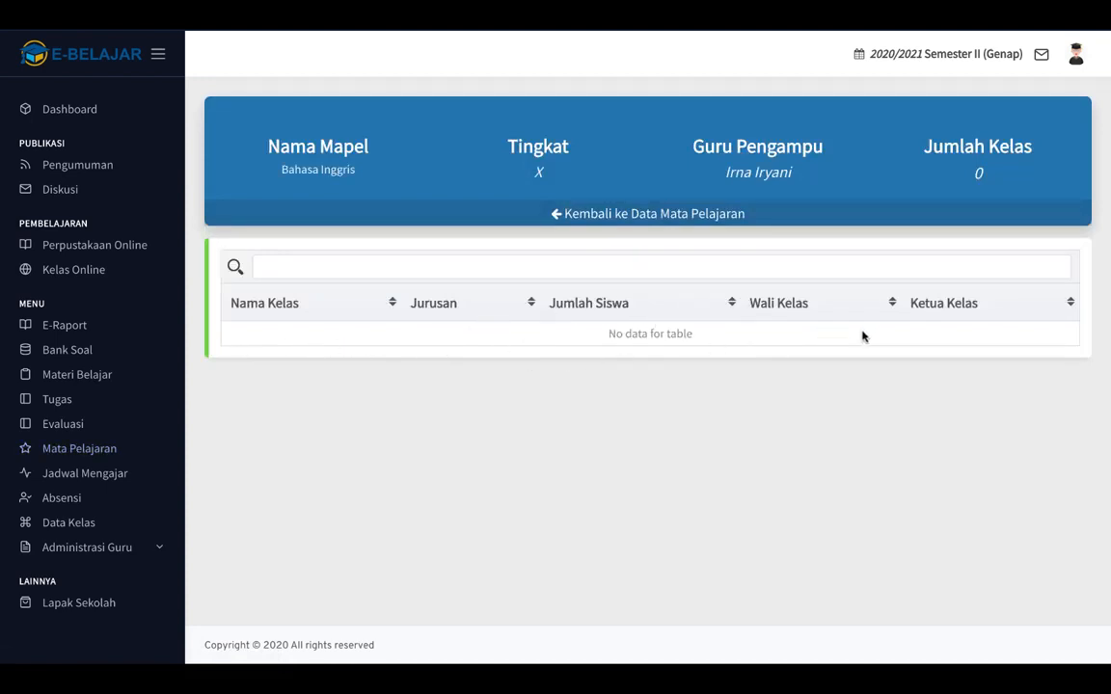
click(594, 213)
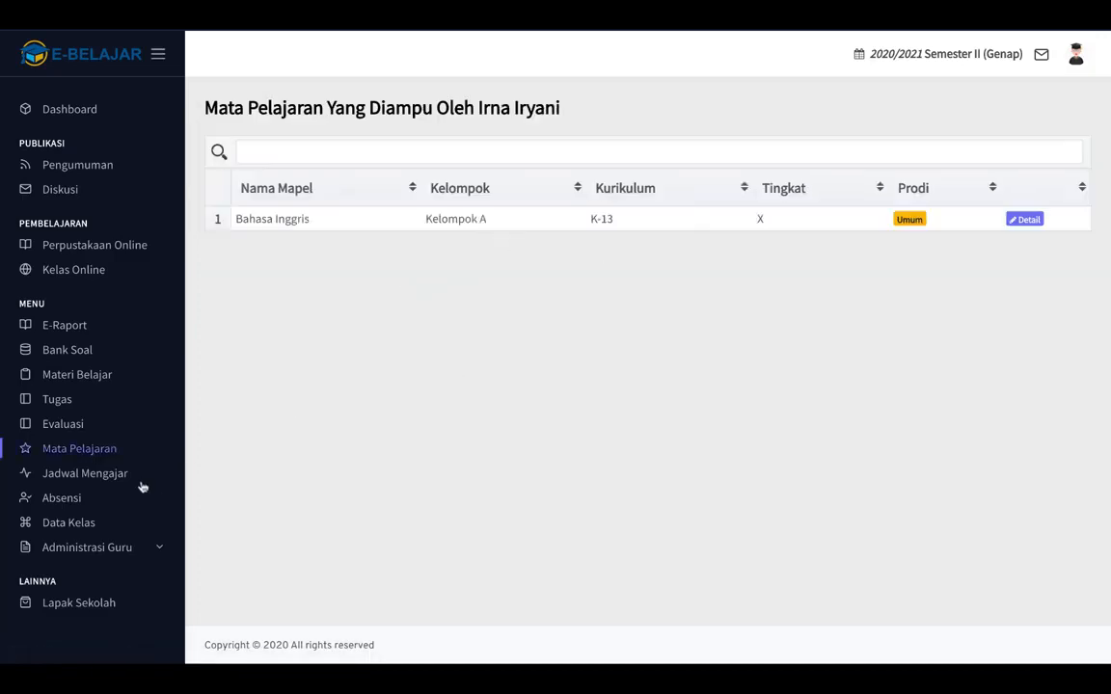
Open Data Kelas and view class X MM 1's Absensi page for March 2021.
click(84, 527)
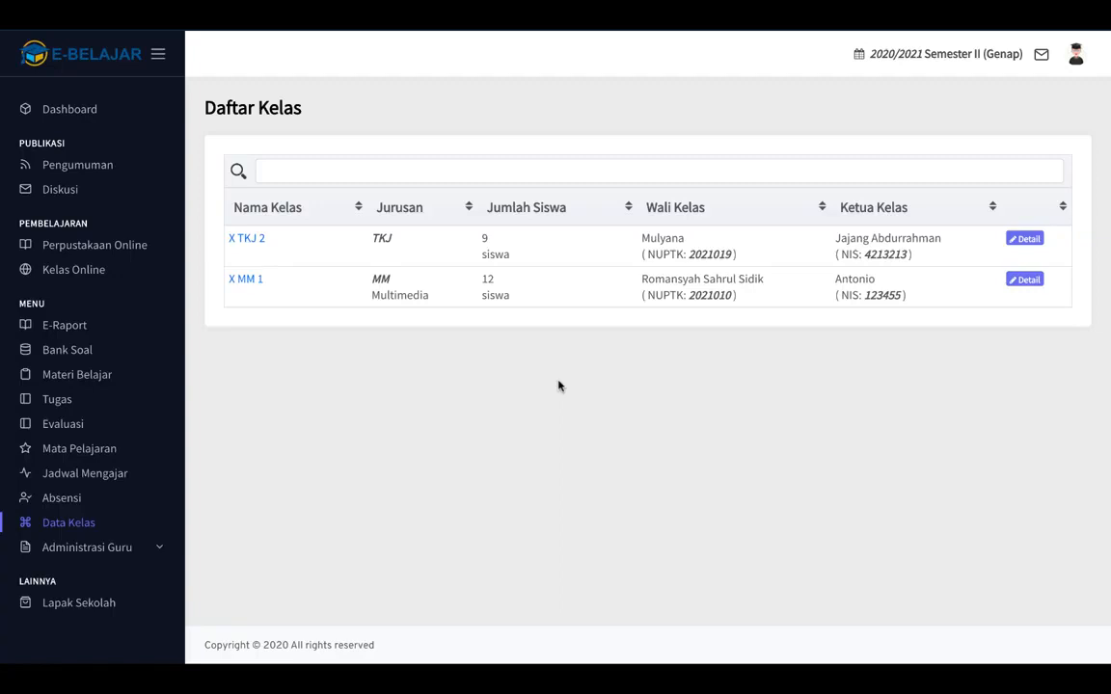
click(1022, 284)
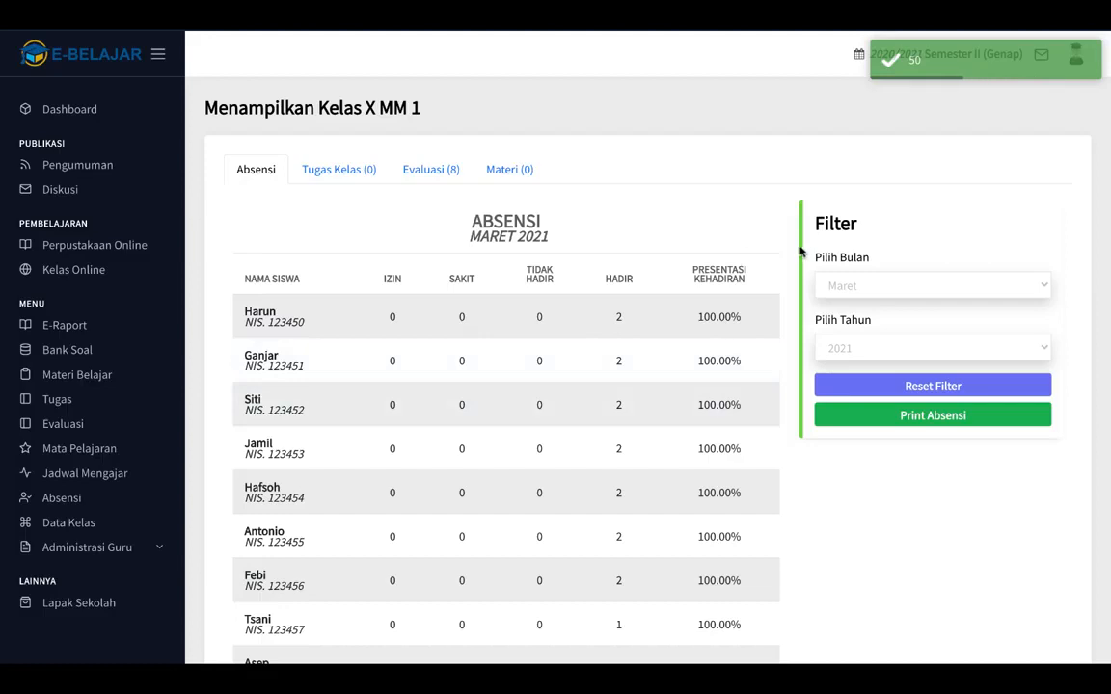
drag(799, 255, 797, 278)
click(747, 208)
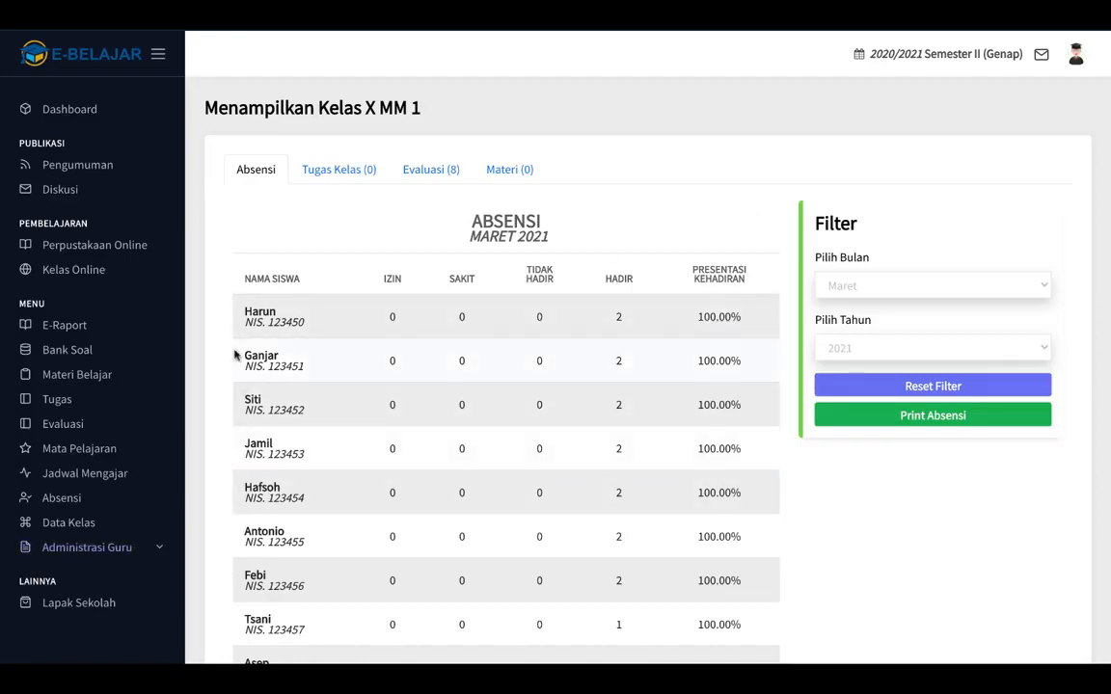
Go to Administrasi Guru > Materi Belajar and start a new material with Tambah Materi.
click(154, 550)
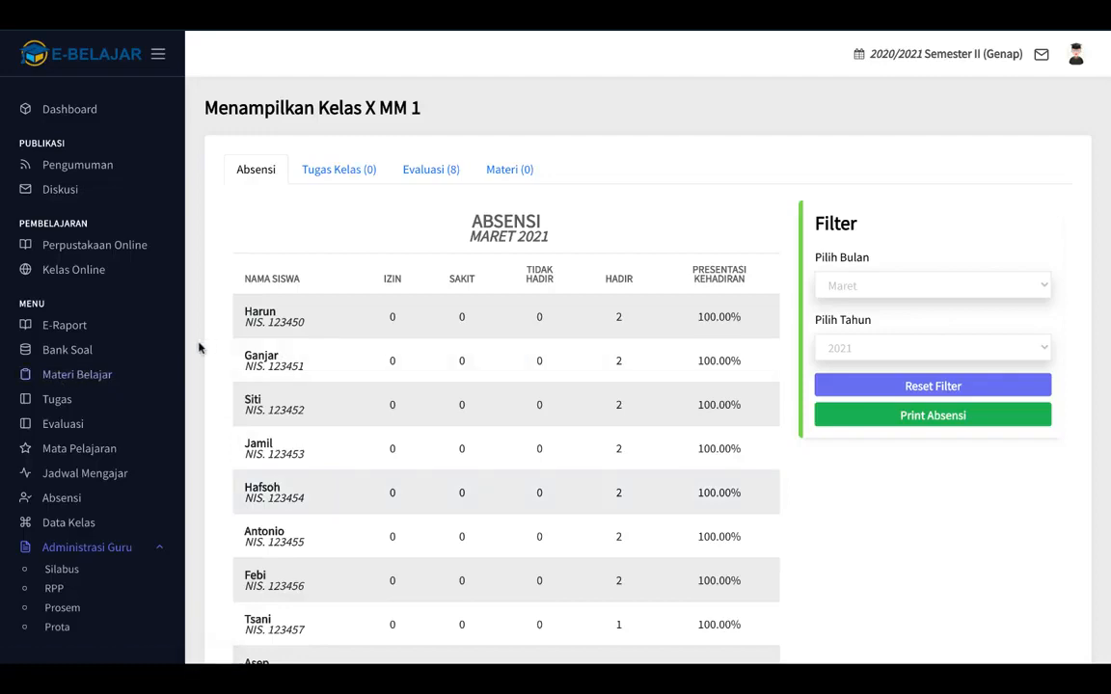
click(86, 377)
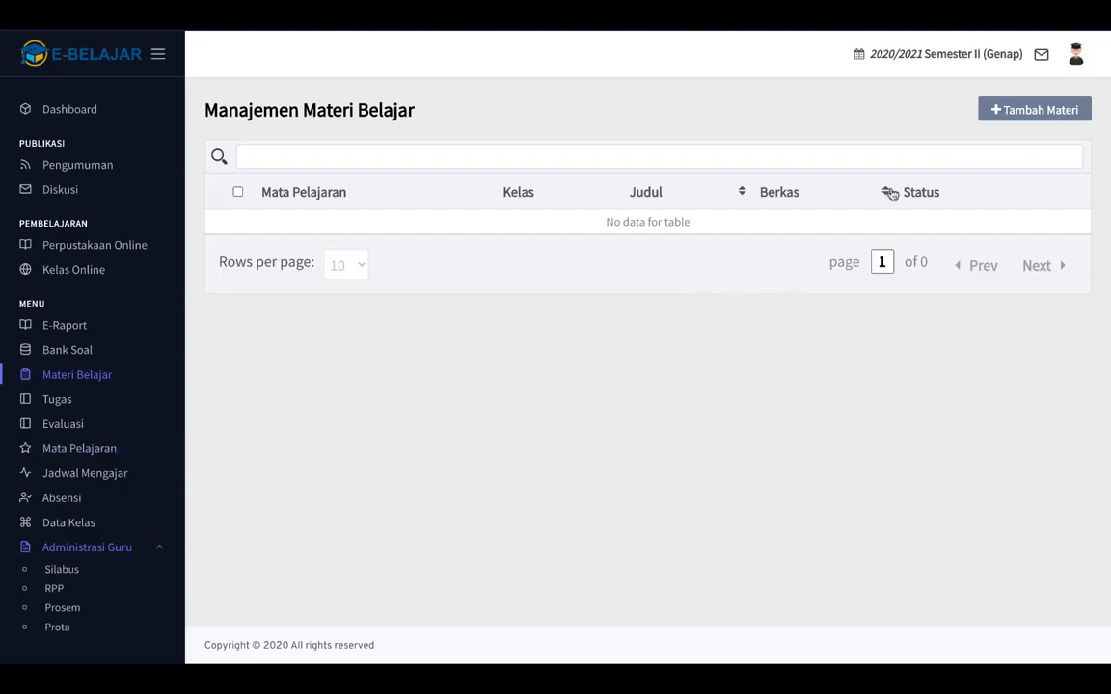
click(1035, 110)
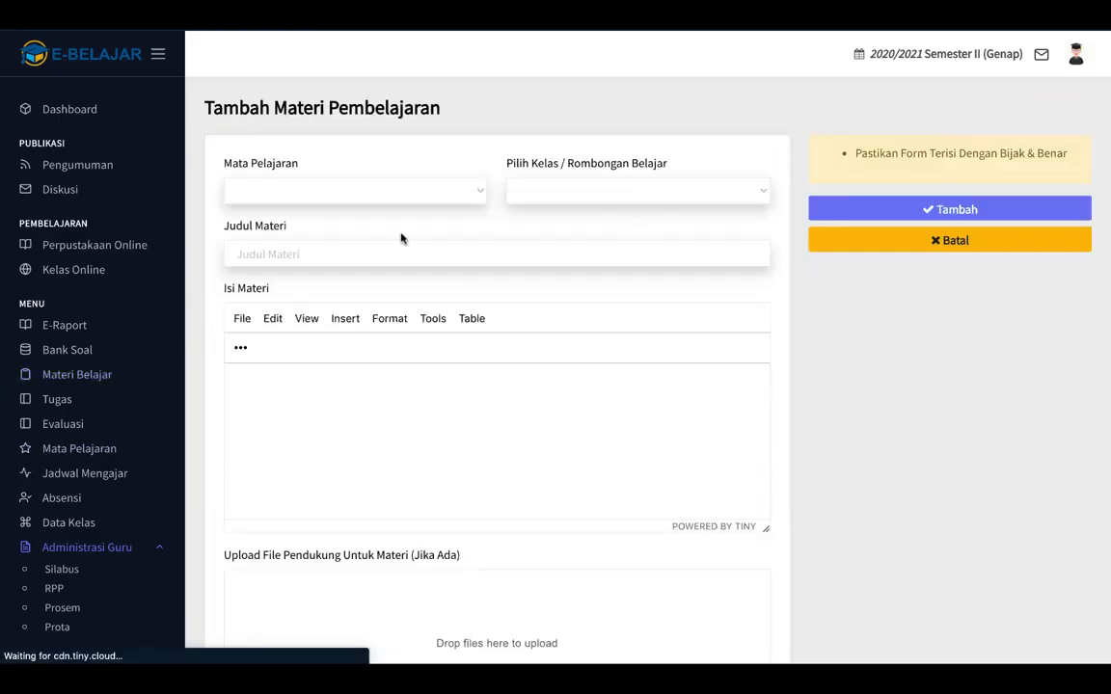
Choose X - Bahasa Inggris and class X MM 1, and title the material 'Invitation'.
click(470, 192)
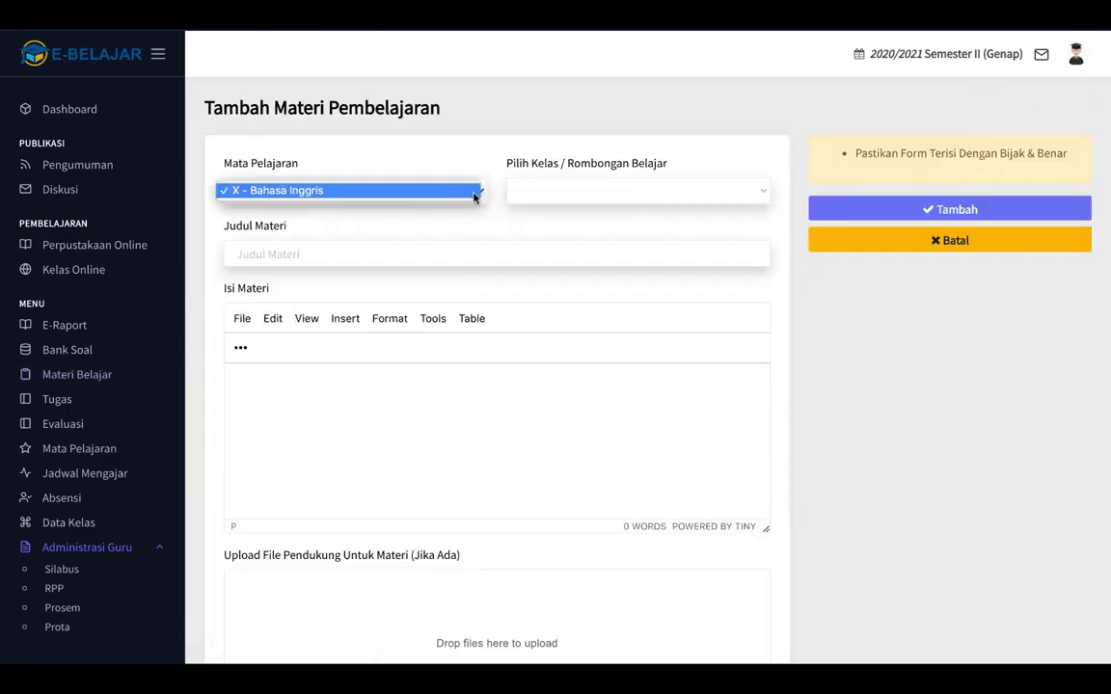
click(349, 191)
click(674, 191)
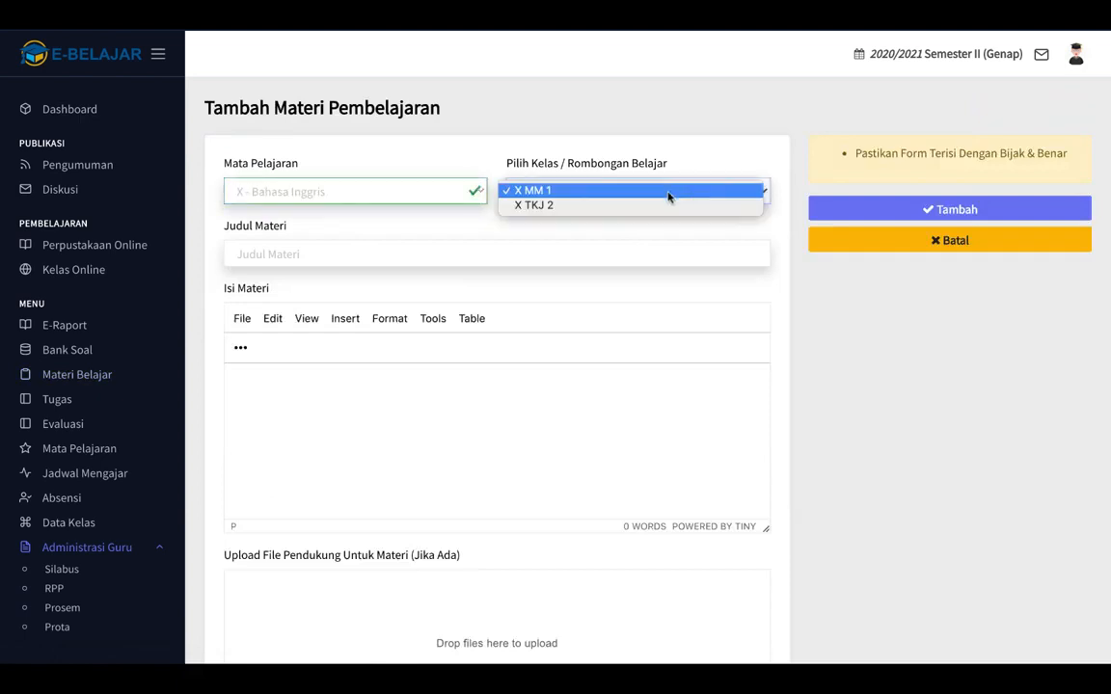
click(567, 192)
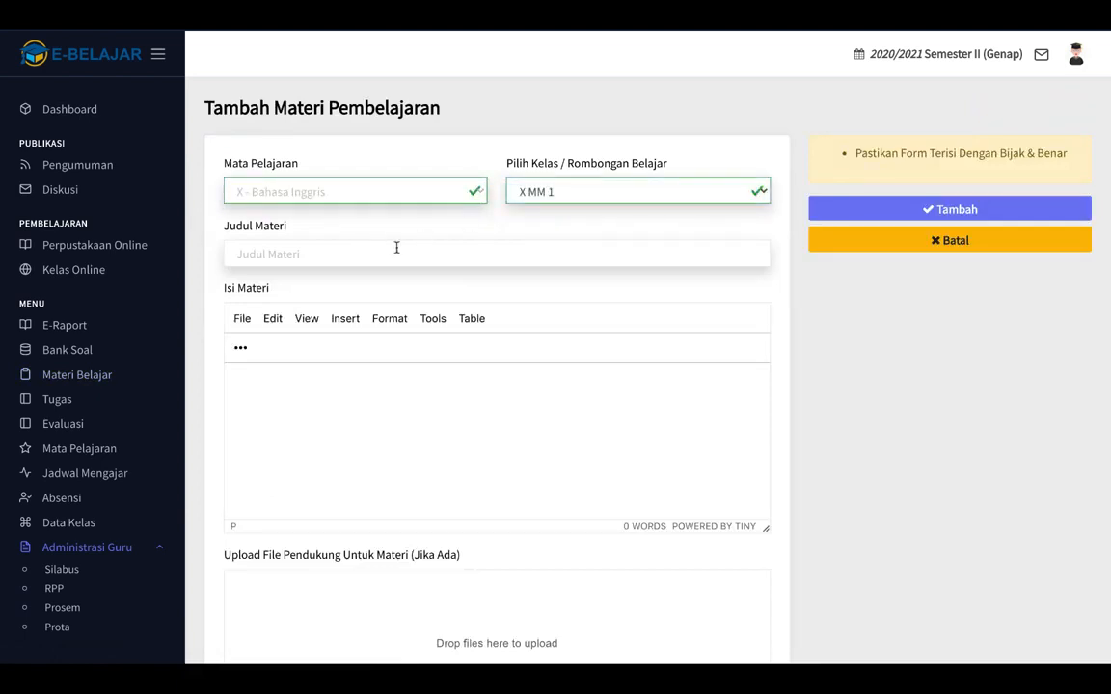
click(319, 258)
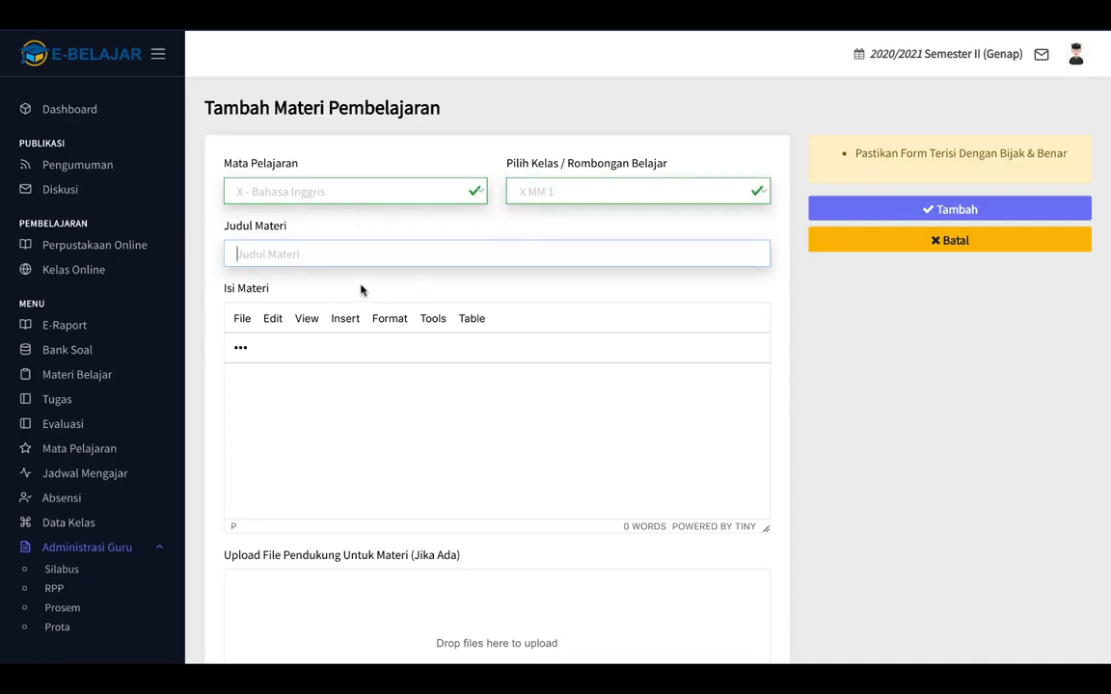
text(Invi)
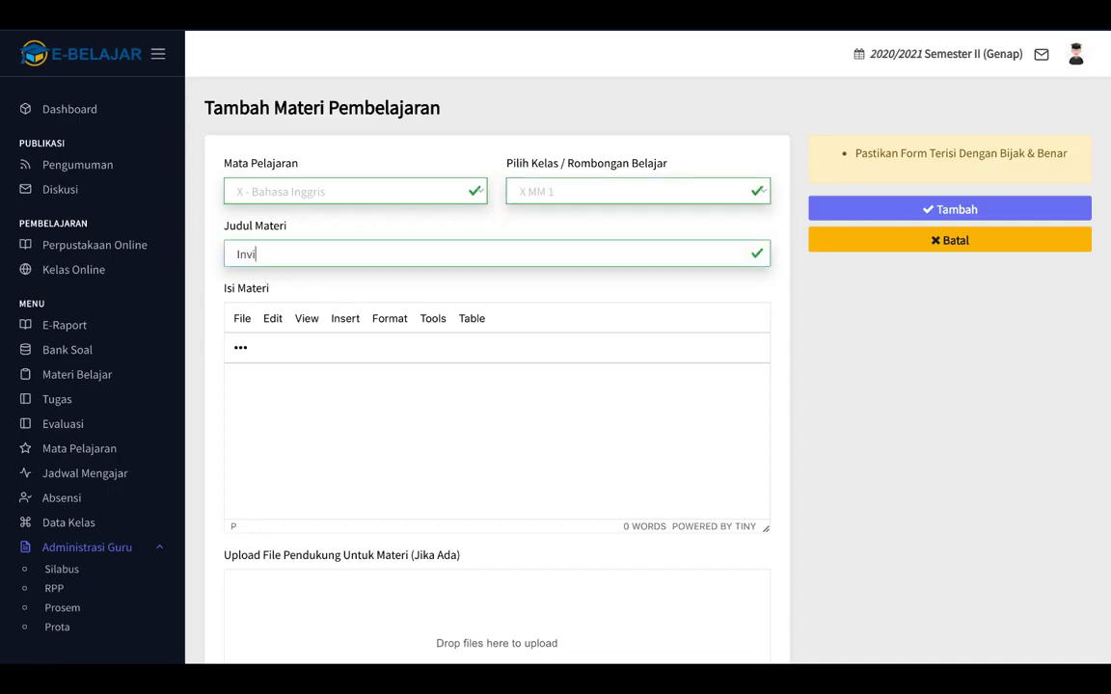
text(tation)
click(297, 416)
Select Simple Present Tense.docx in the Finder Downloads folder.
key(ctrl+Left)
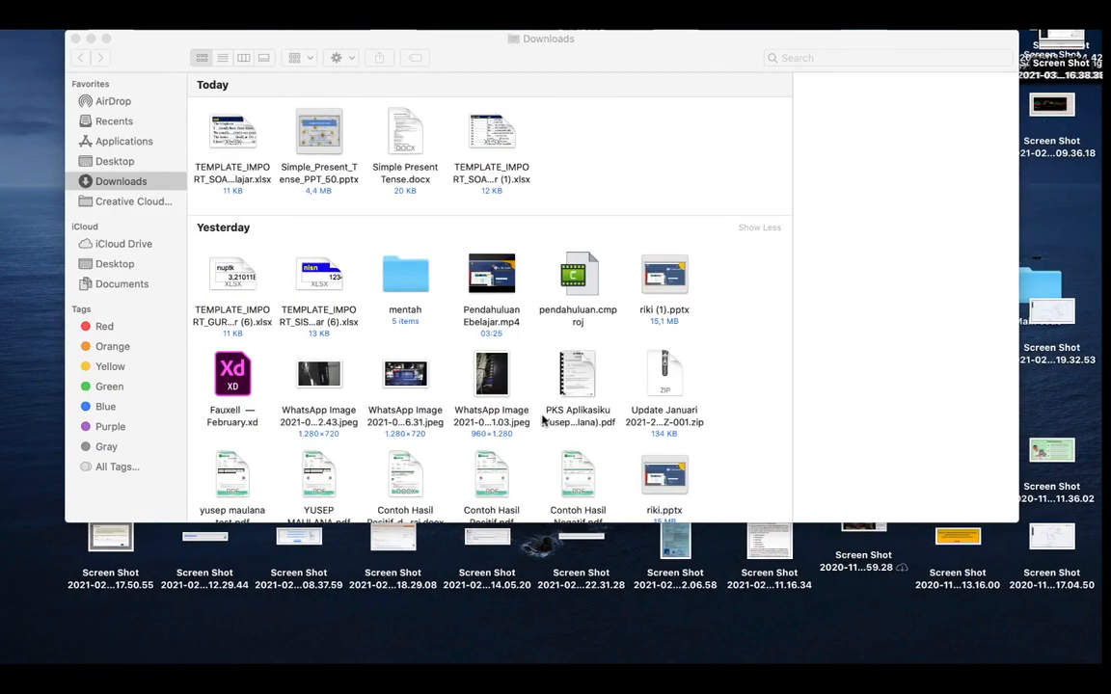
click(420, 155)
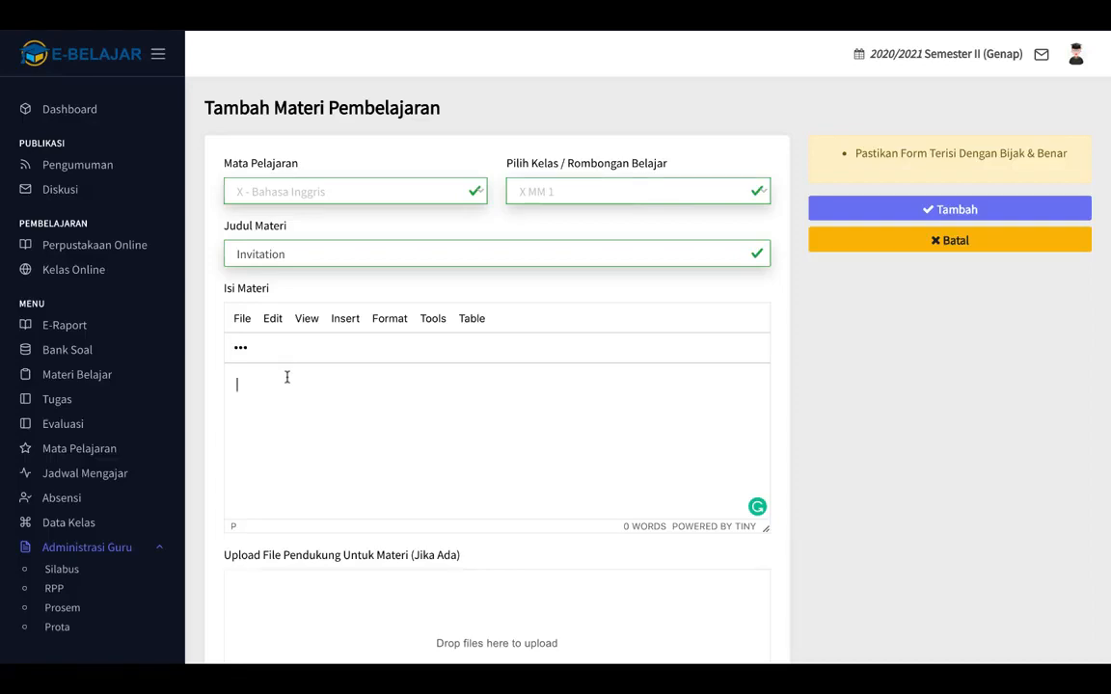
Copy all the Simple Present Tense document text into the Isi Materi body.
click(260, 383)
right_click(259, 383)
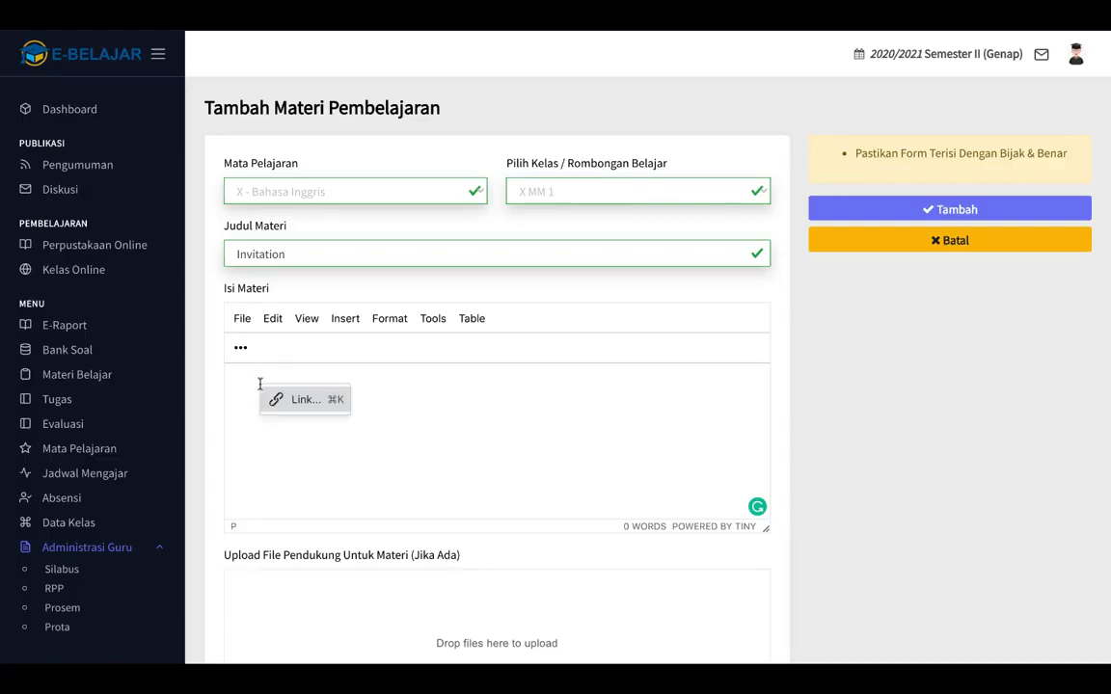
right_click(425, 406)
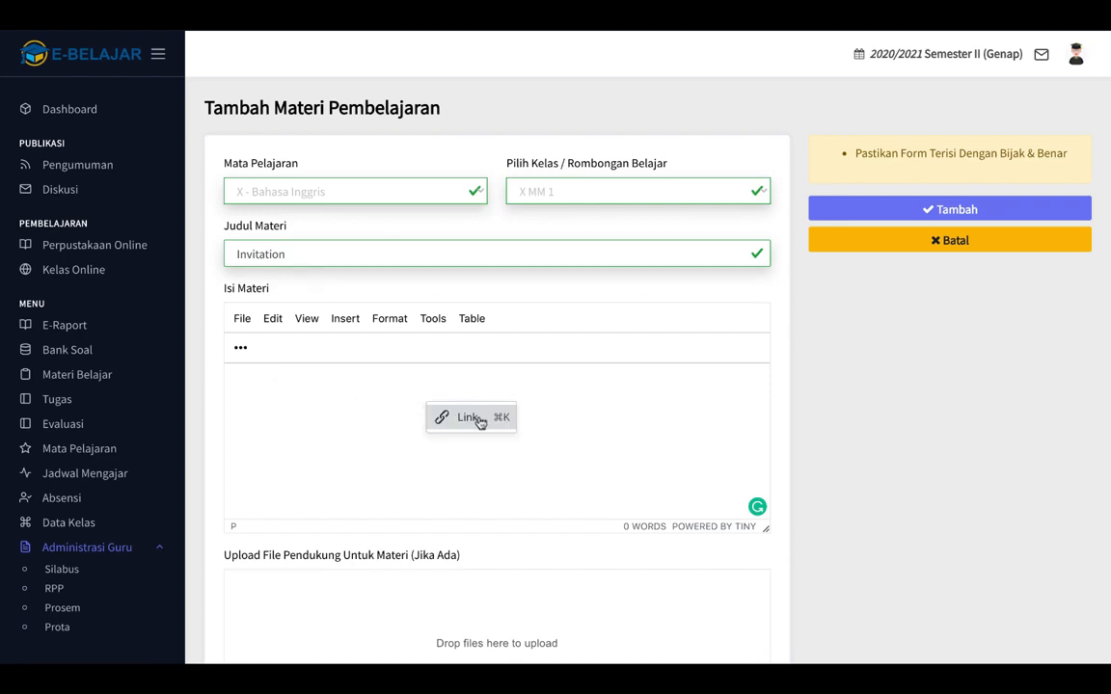
right_click(293, 404)
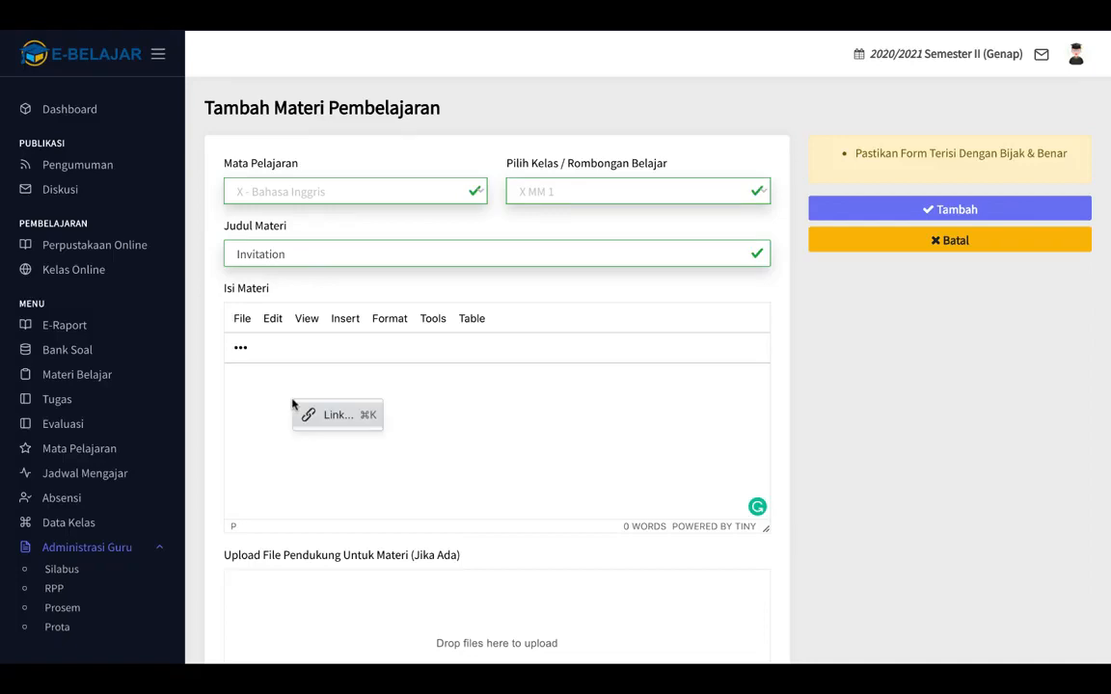
right_click(293, 404)
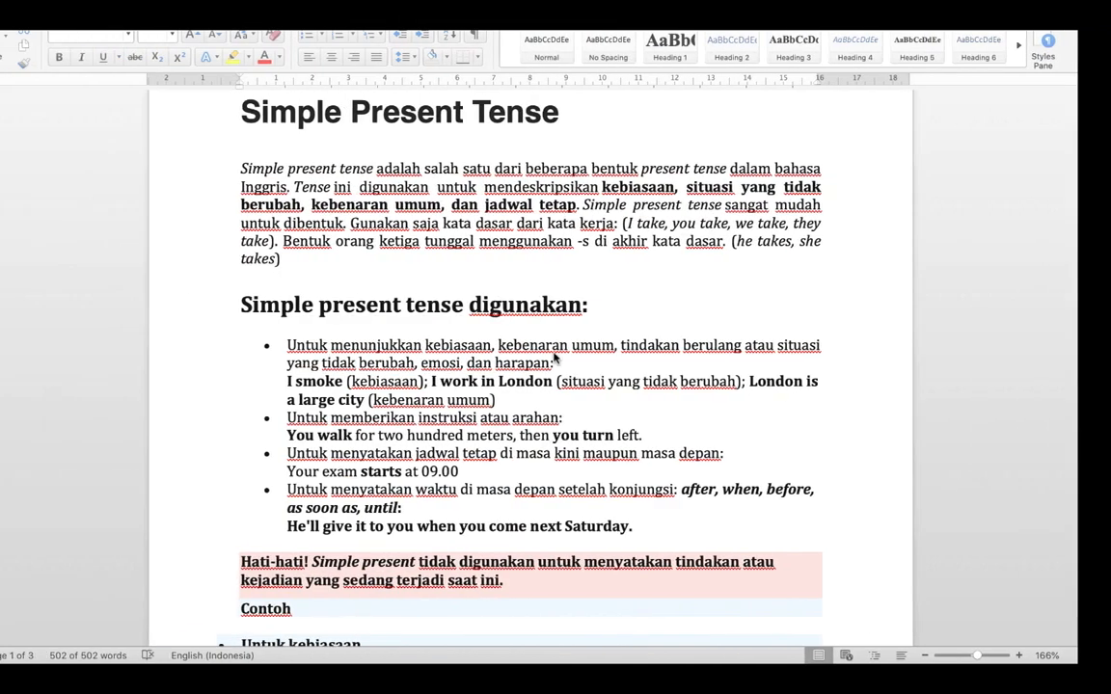
key(super+a)
click(657, 5)
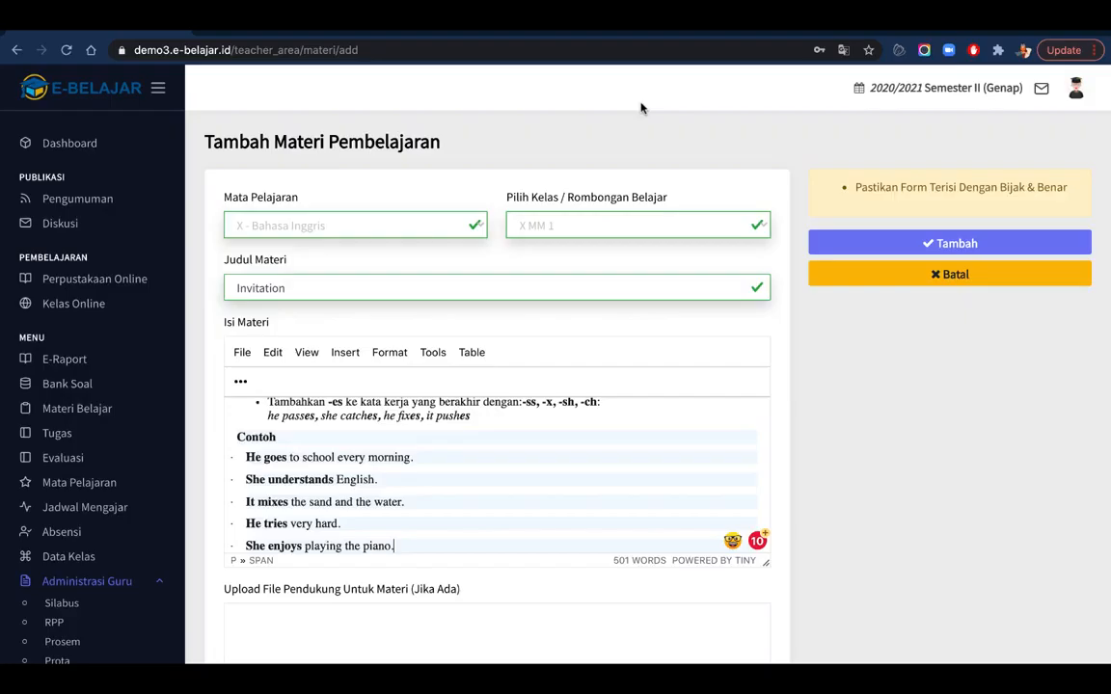
scroll(642, 106, down, 1)
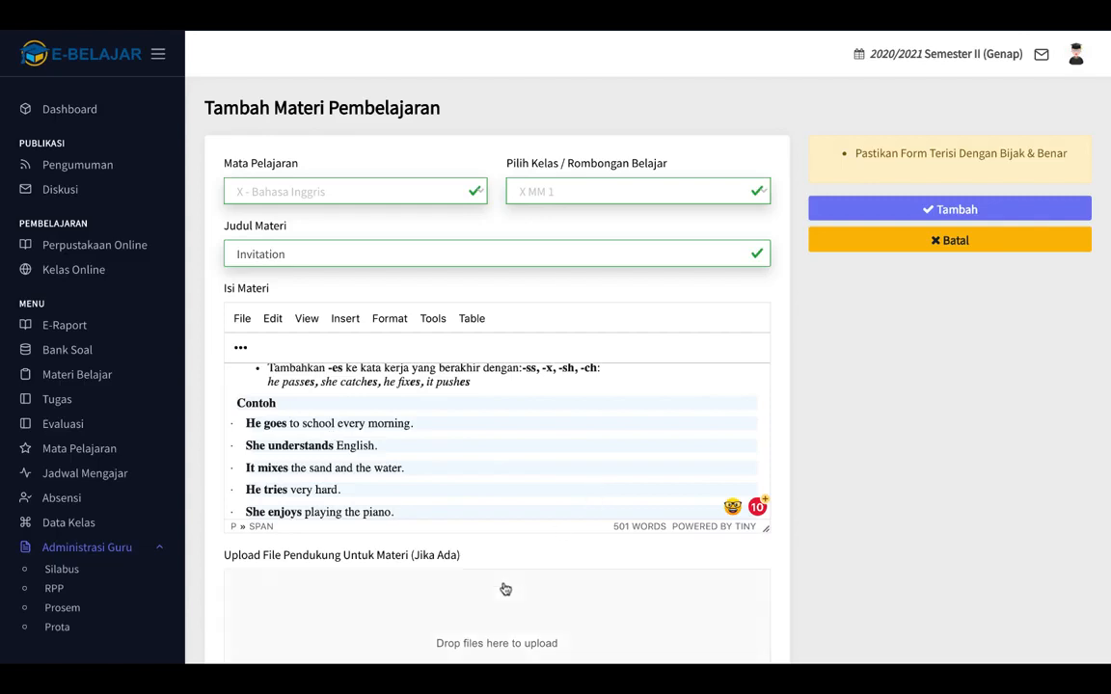
Attach Simple_Present_Tense_PPT_50.pptx as the material's supporting file.
scroll(821, 509, down, 2)
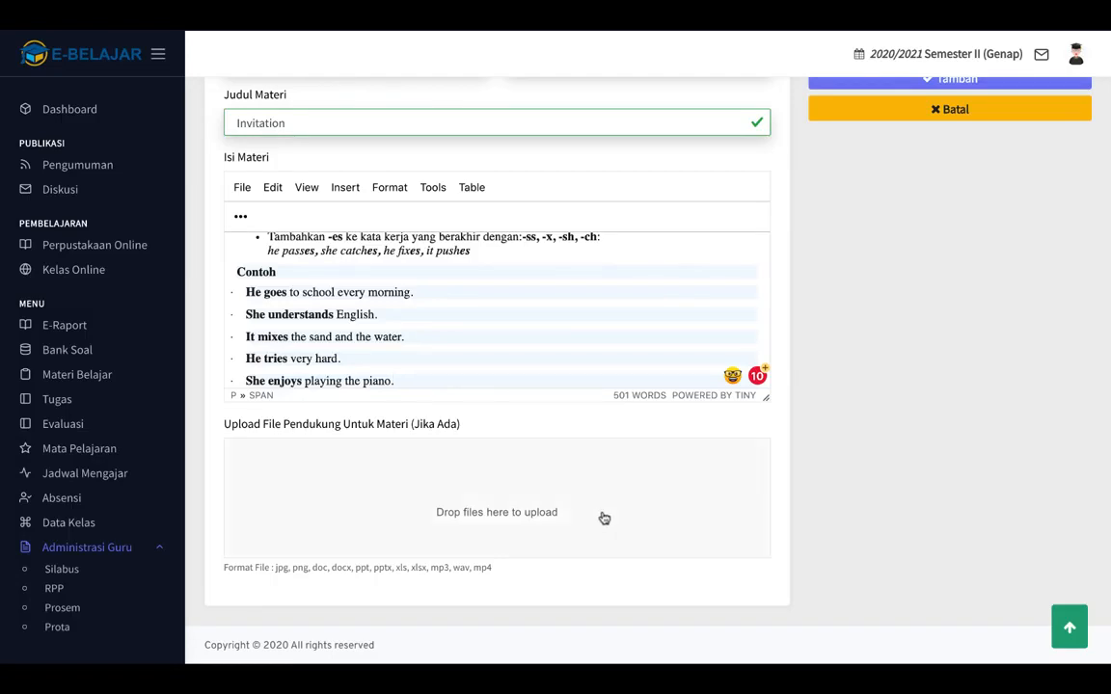
click(454, 512)
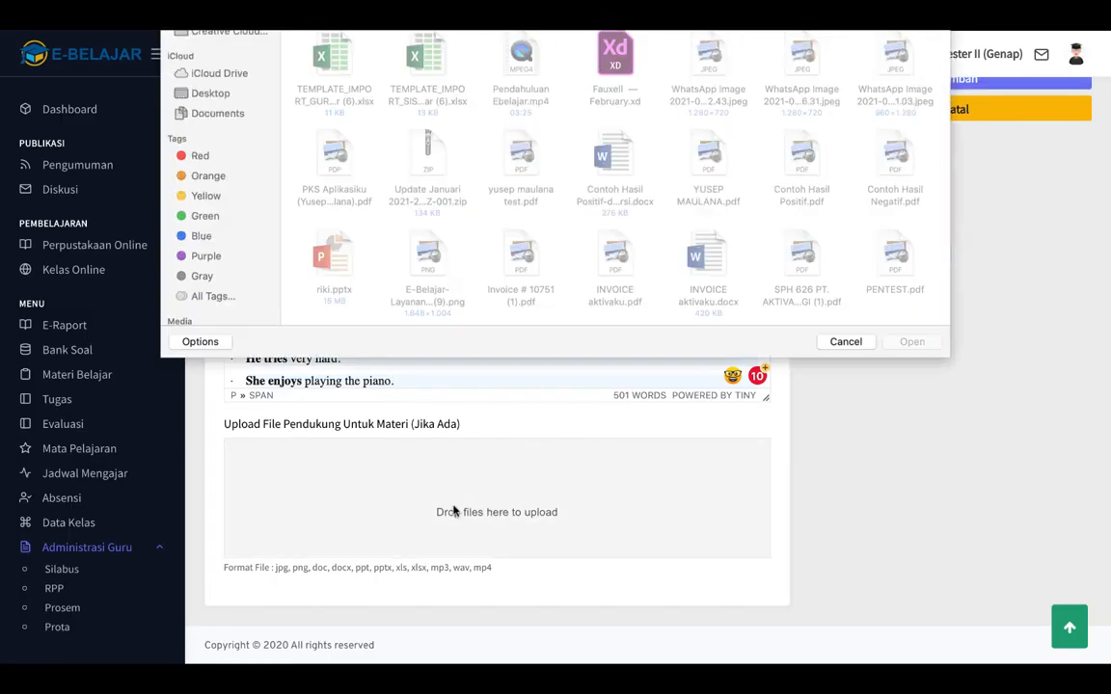
click(438, 65)
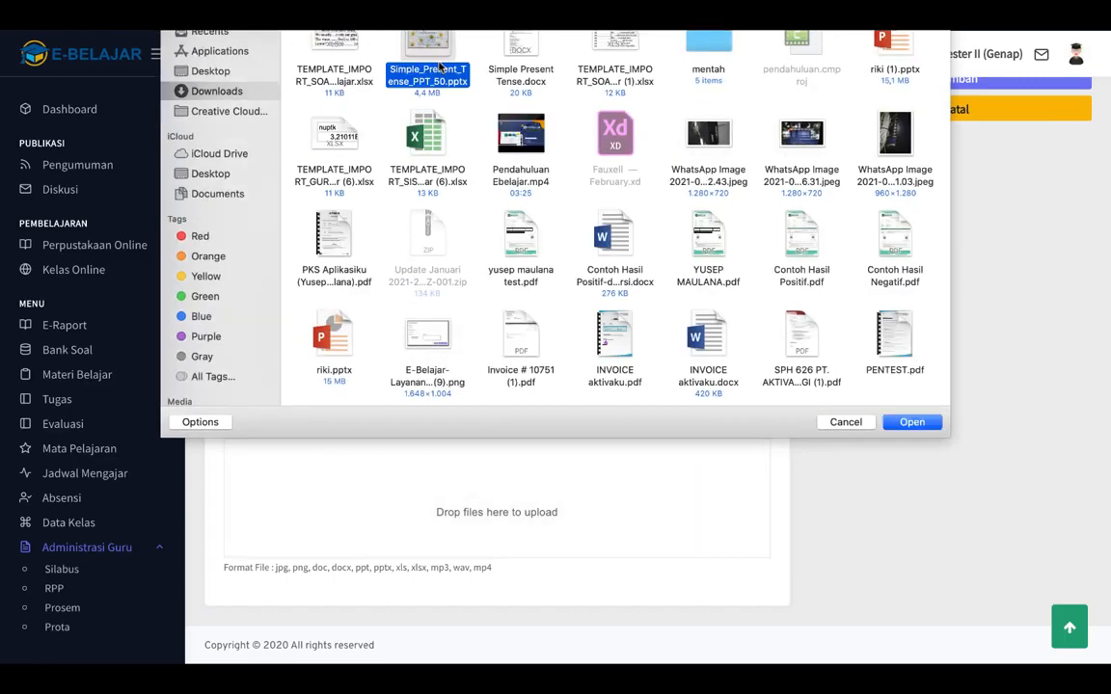
click(912, 422)
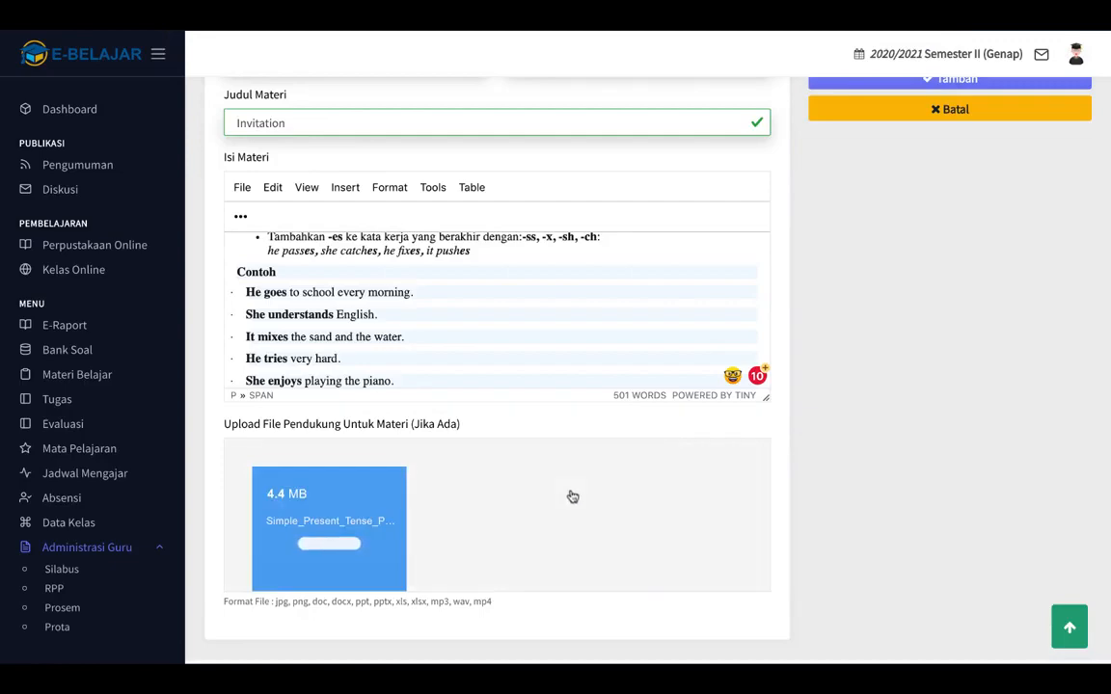
Save the Invitation material for X MM 1 and acknowledge the success message.
scroll(944, 468, up, 3)
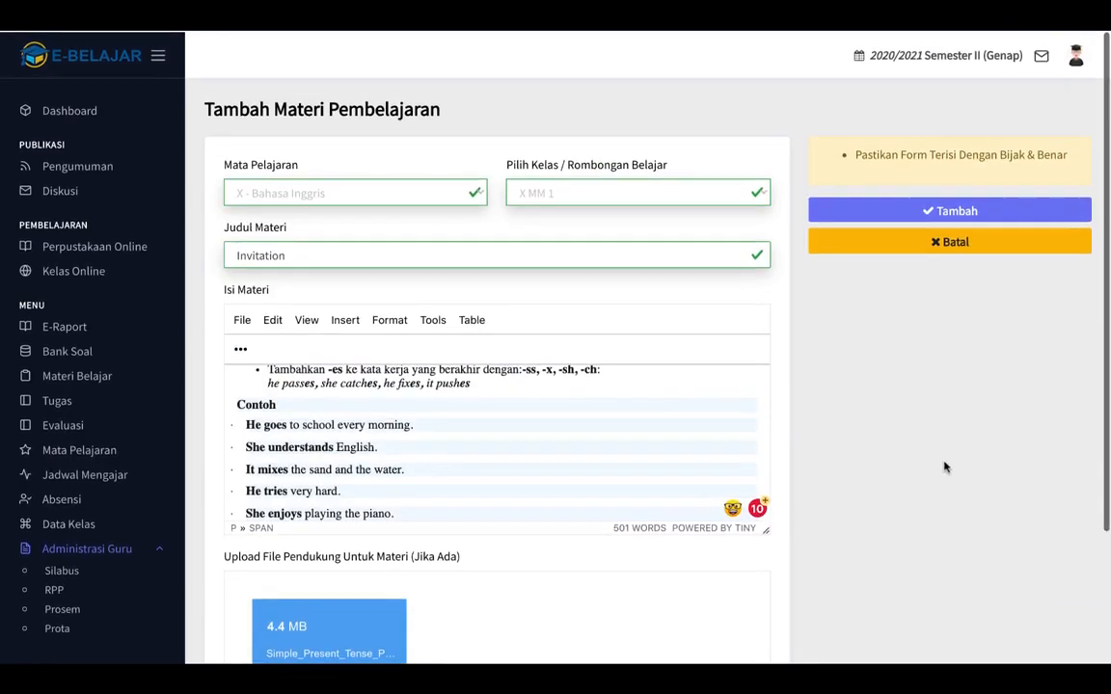
click(921, 214)
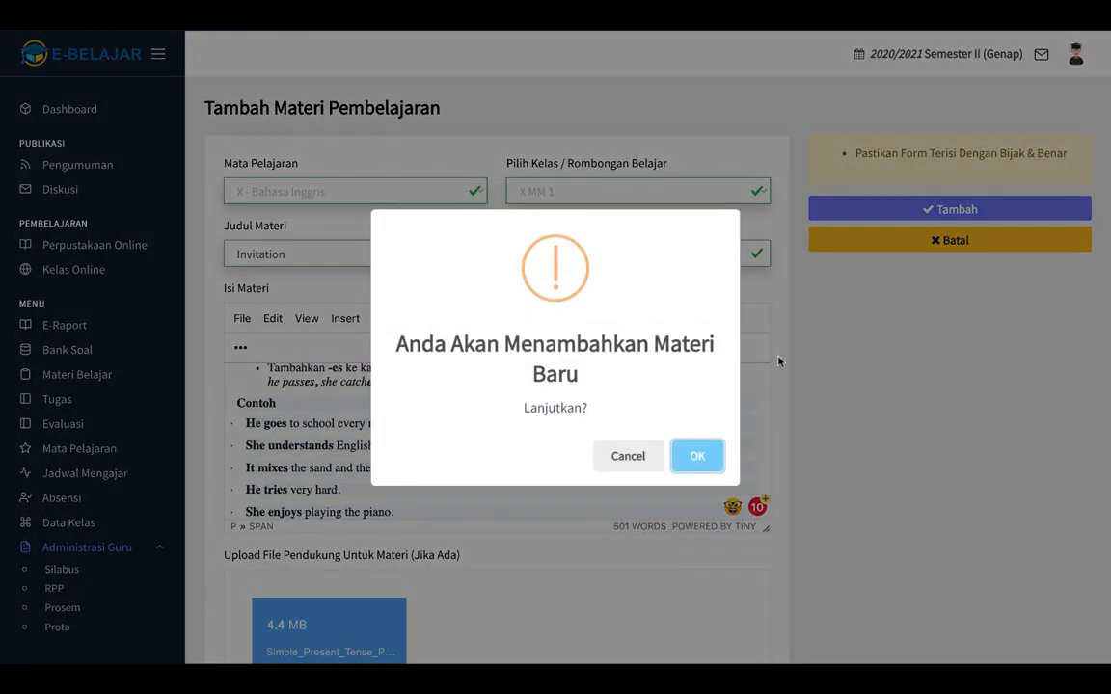
click(706, 461)
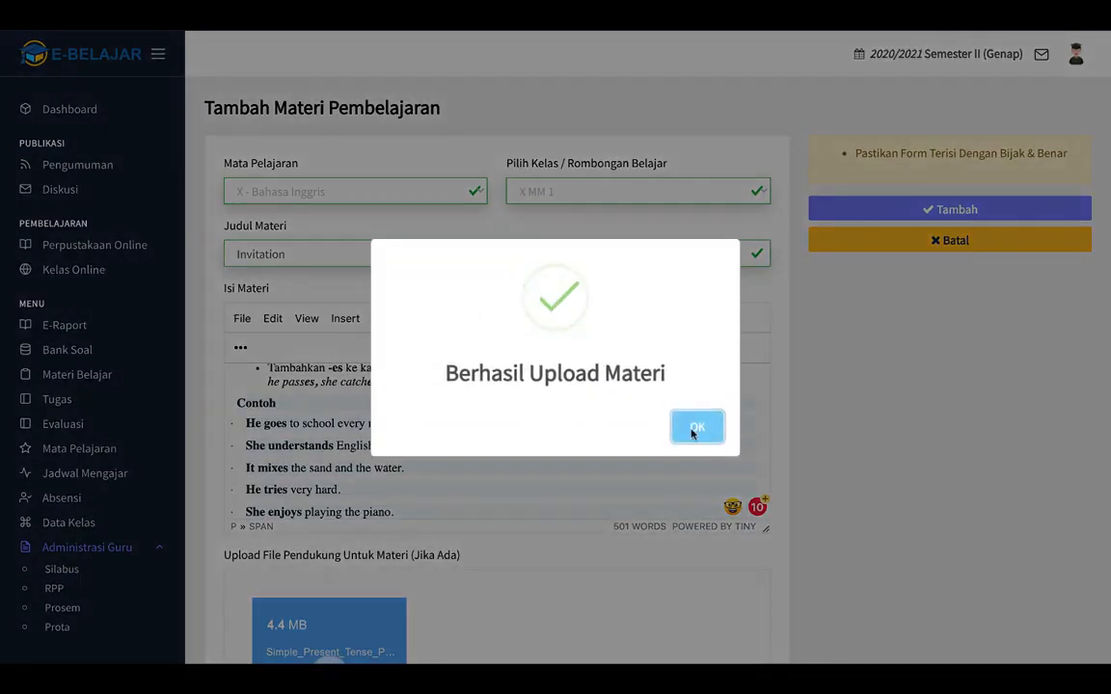
click(694, 430)
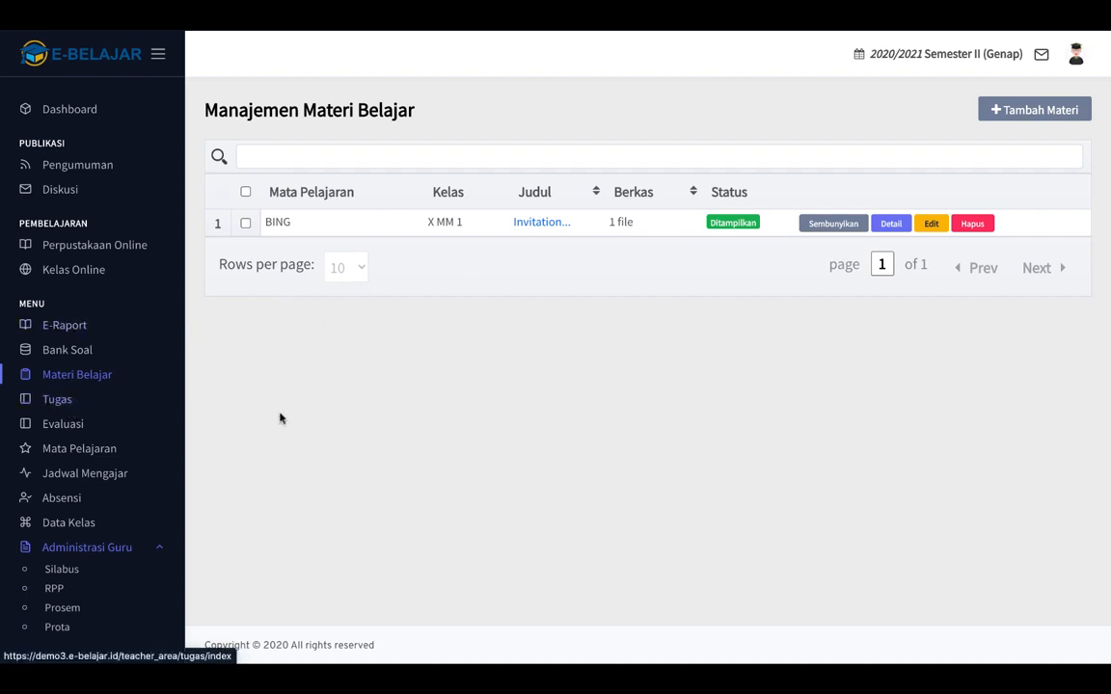
Open the Manajemen Tugas page from the Tugas sidebar entry.
click(81, 412)
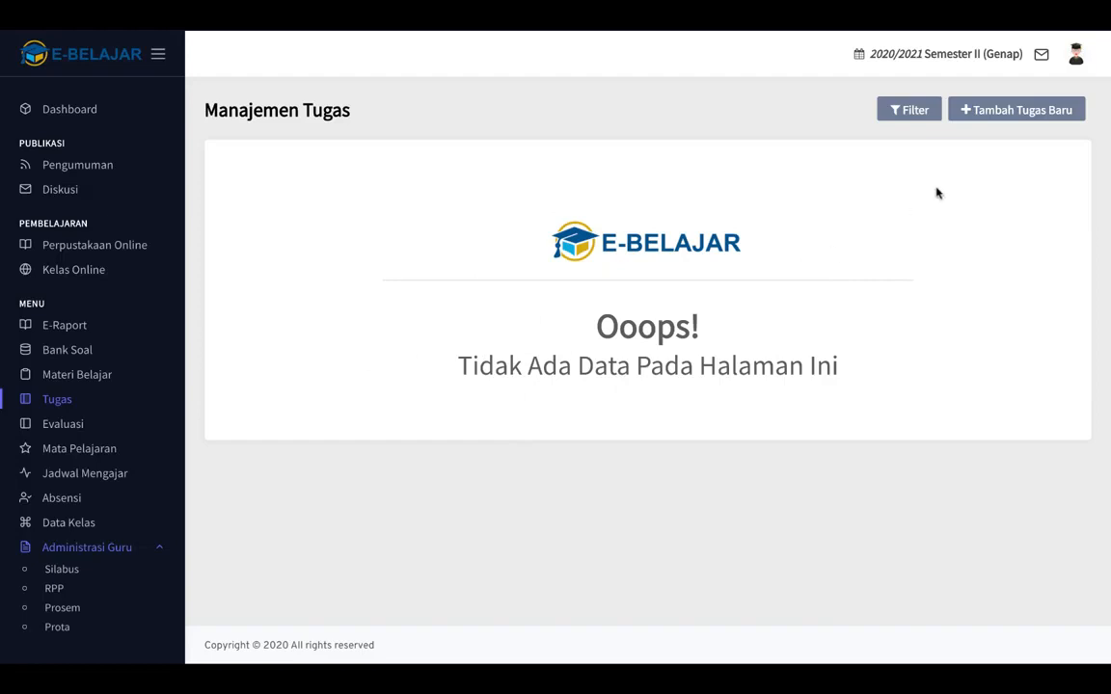
Start a new Individu task for X - Bahasa Inggris, class X MM 1.
click(1014, 111)
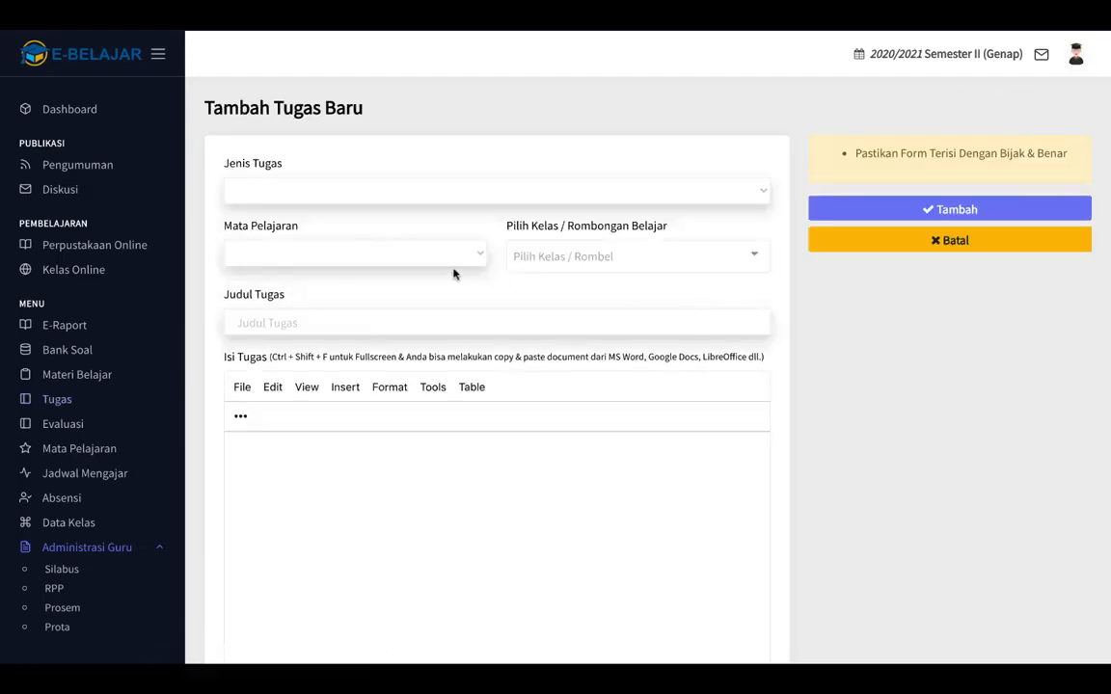
click(523, 195)
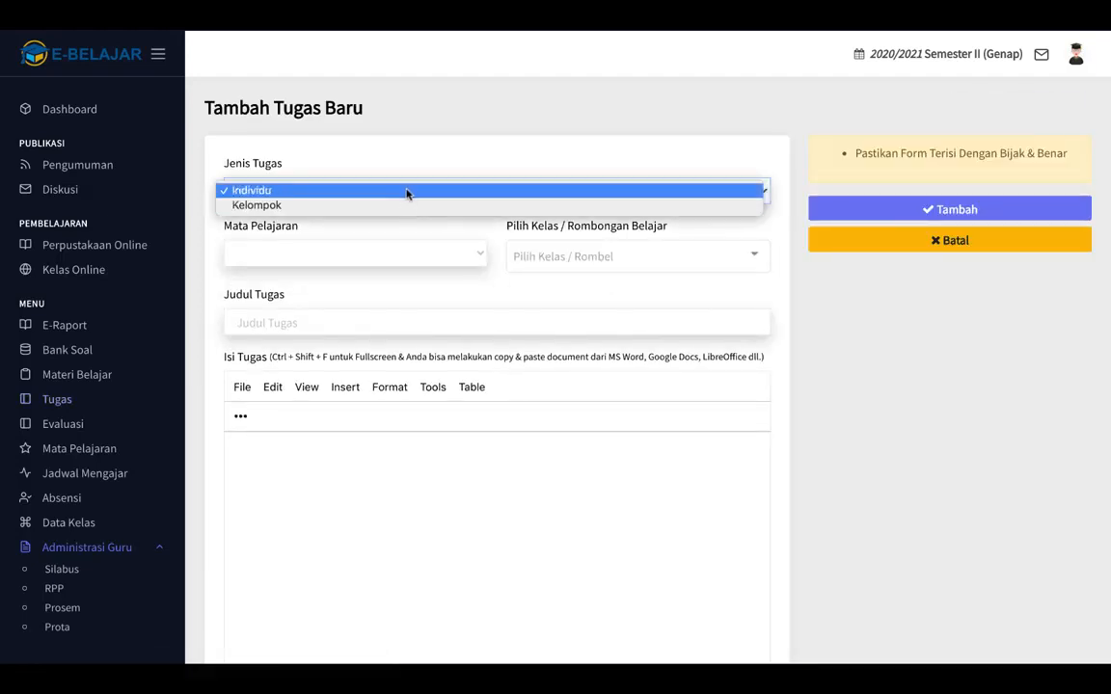
click(319, 192)
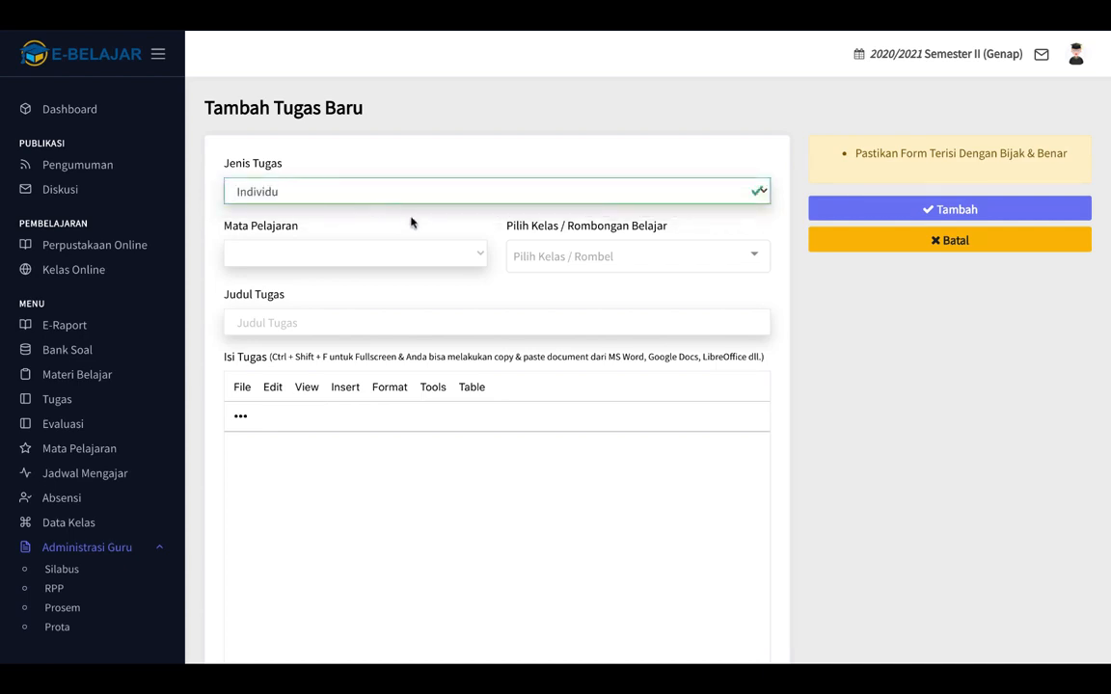
click(472, 255)
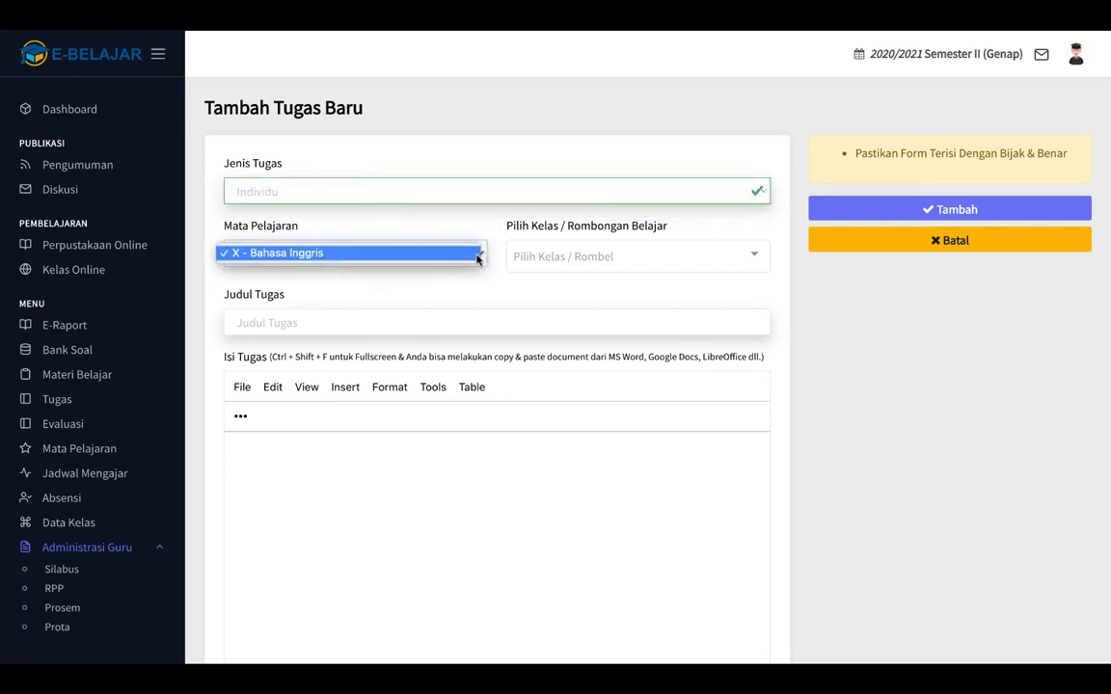
click(373, 254)
click(588, 256)
click(581, 300)
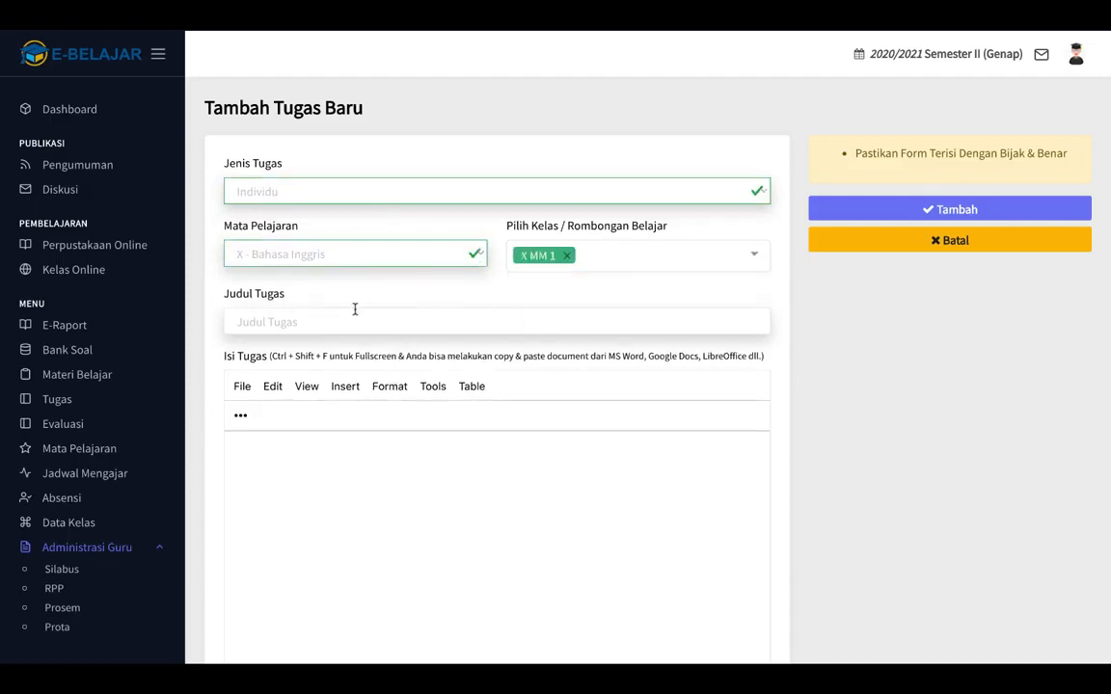
Title the task 'Simple Present Tense' and write 'Buatlah 5 kalimat menggunakan present tense' as instructions.
click(325, 321)
text(Si)
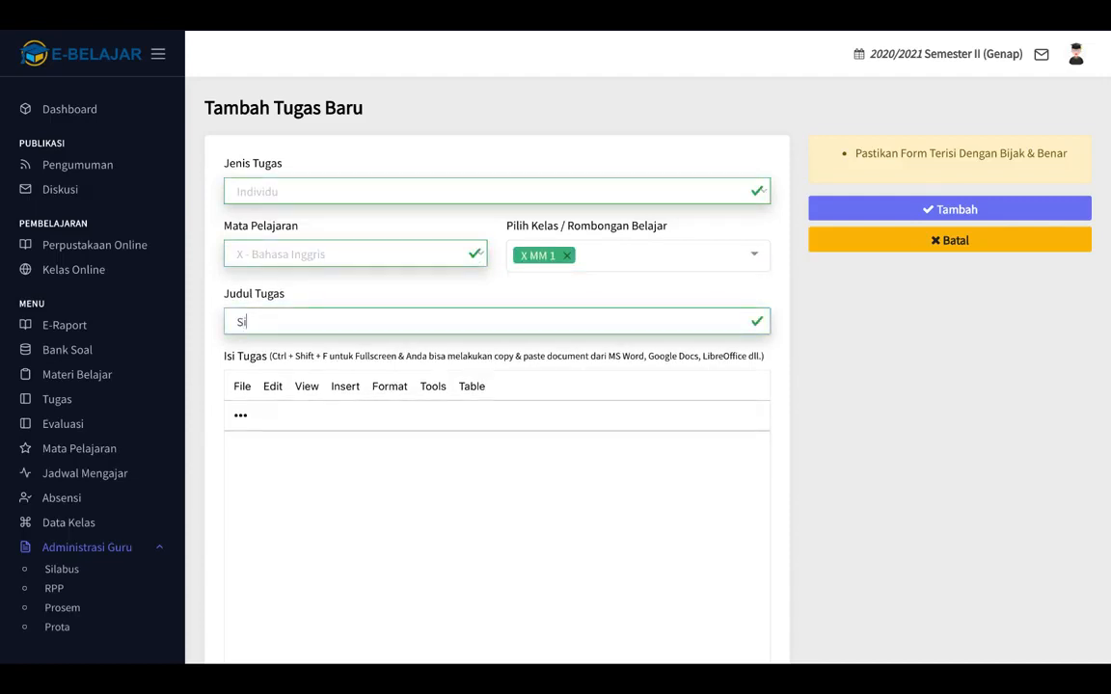
text(mple Present Tense)
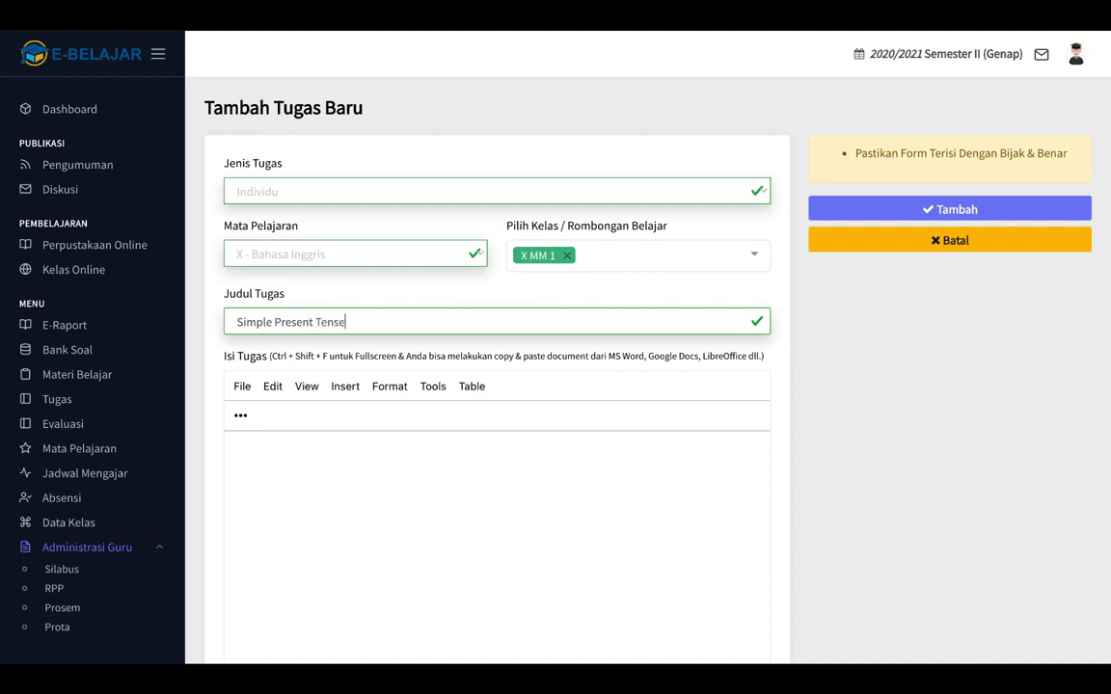
click(347, 497)
text(Buatlah 5 kalim)
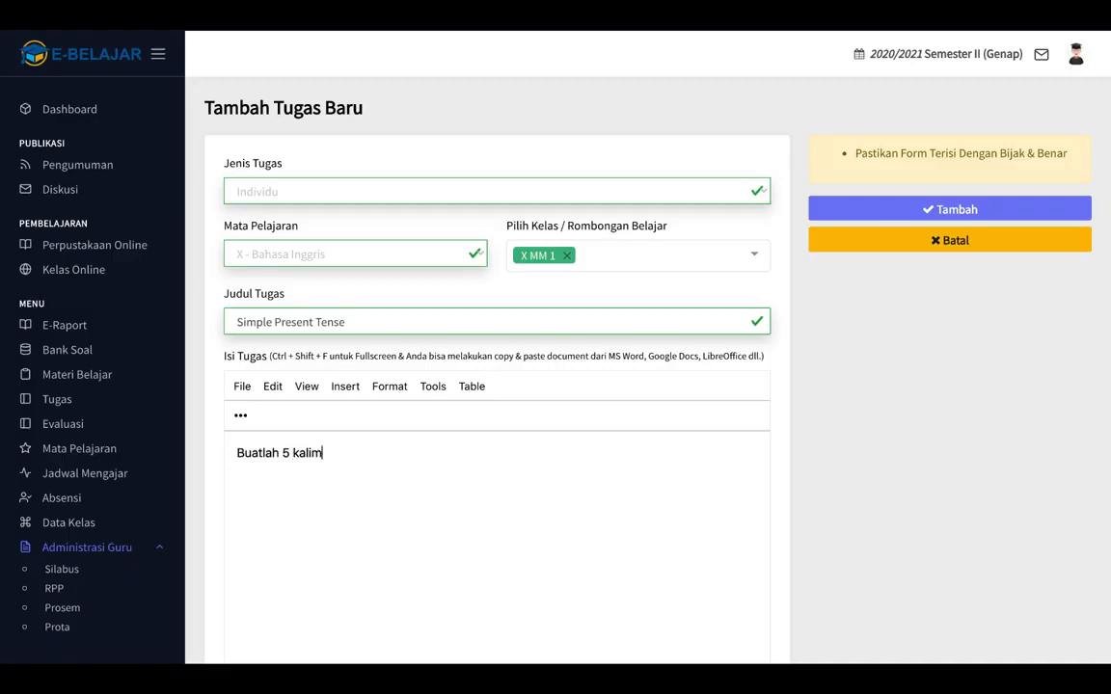
text(at menggunakan)
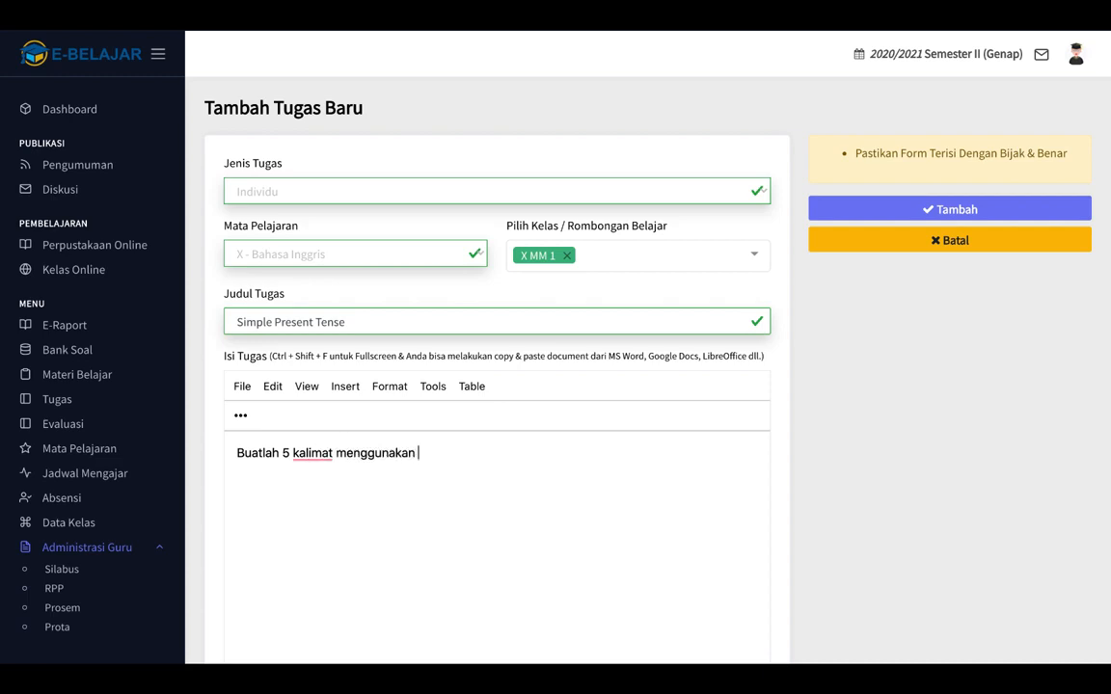
text( present tense)
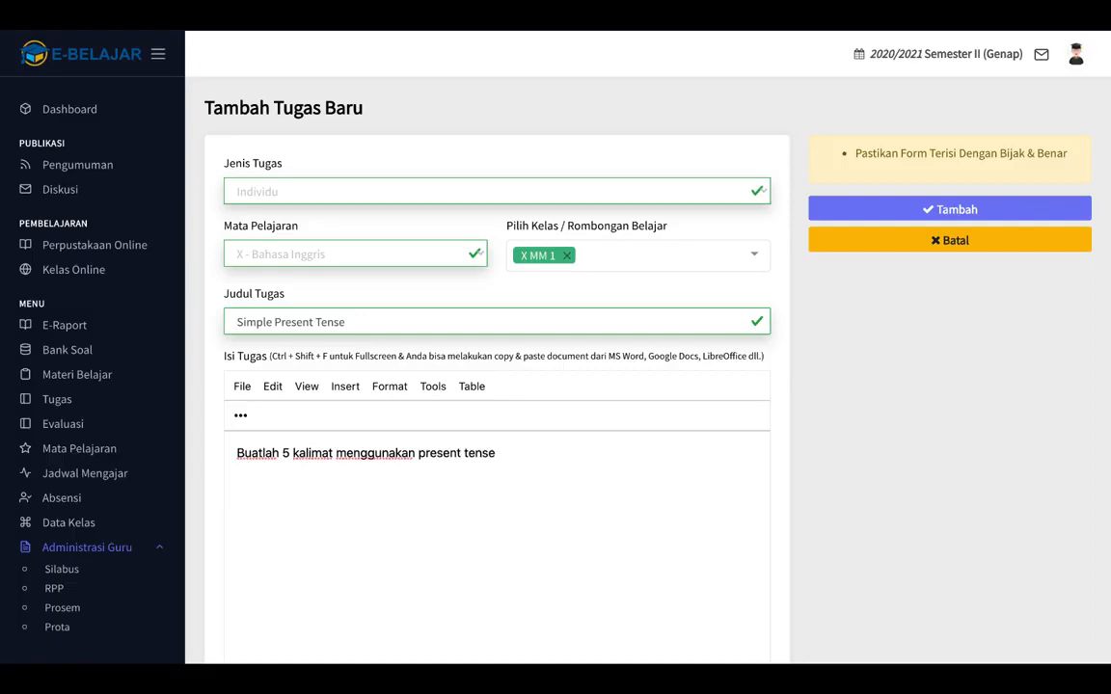
Attach Simple_Present_Tense_PPT_50.pptx (4.4 MB) from Downloads to the task.
scroll(508, 488, down, 5)
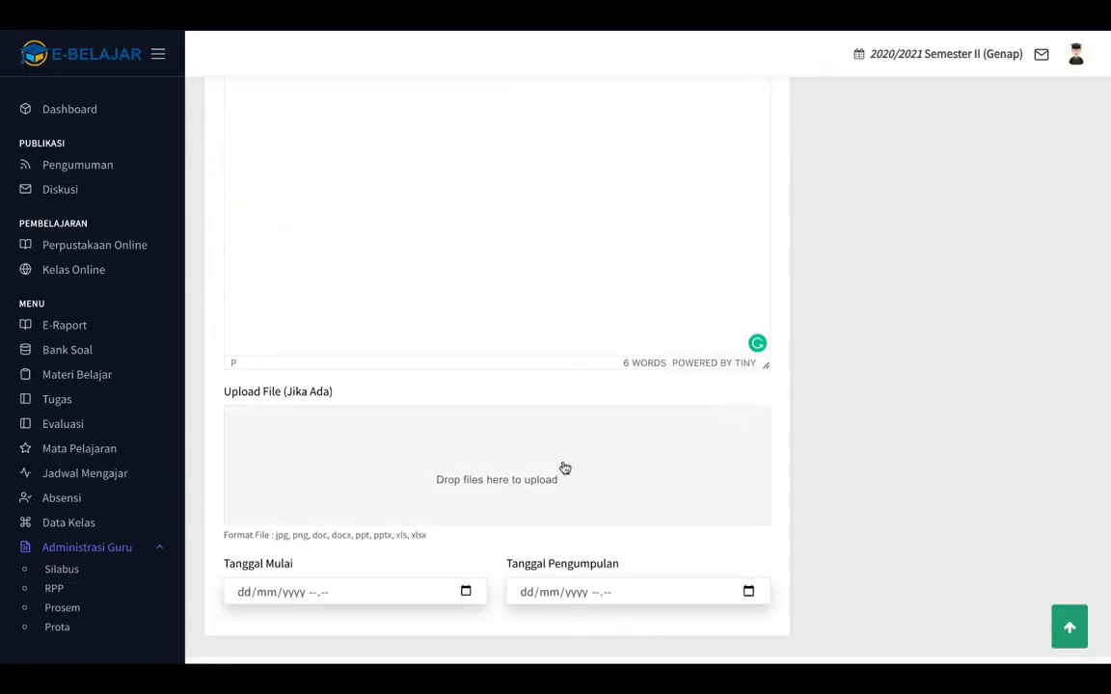
click(438, 479)
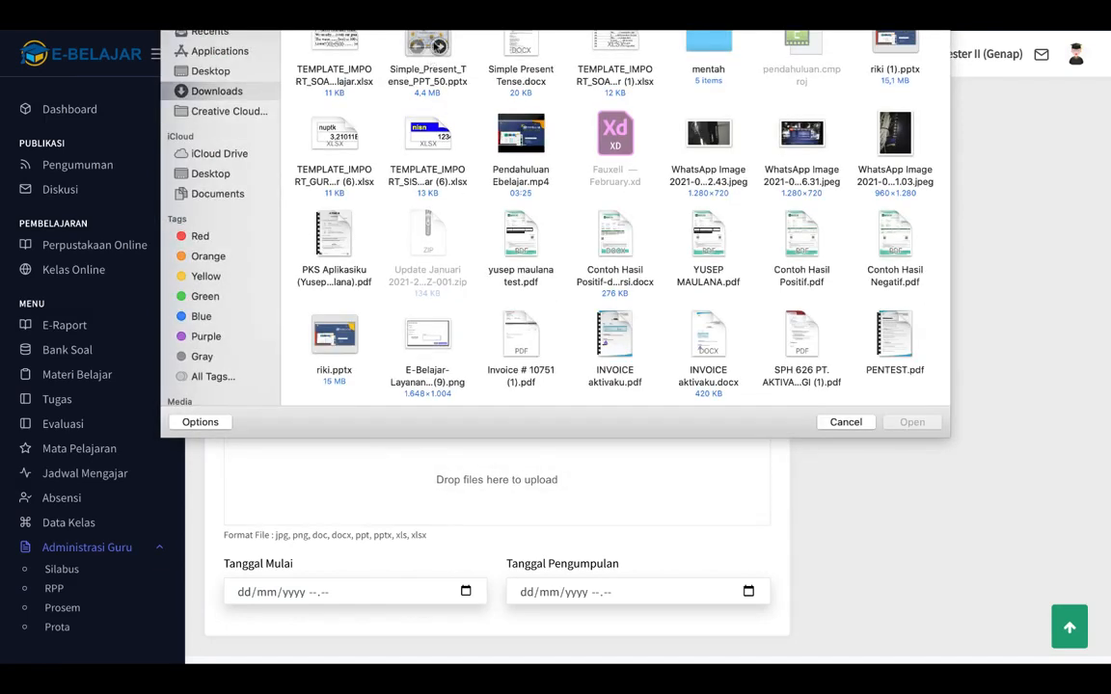
click(433, 37)
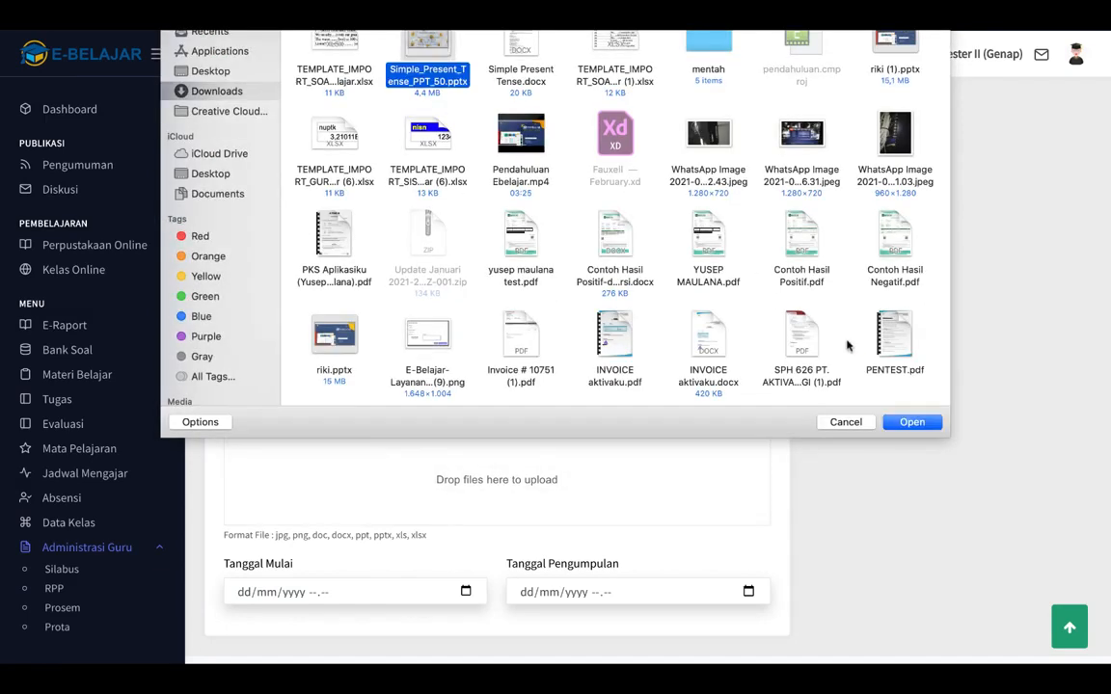
click(911, 422)
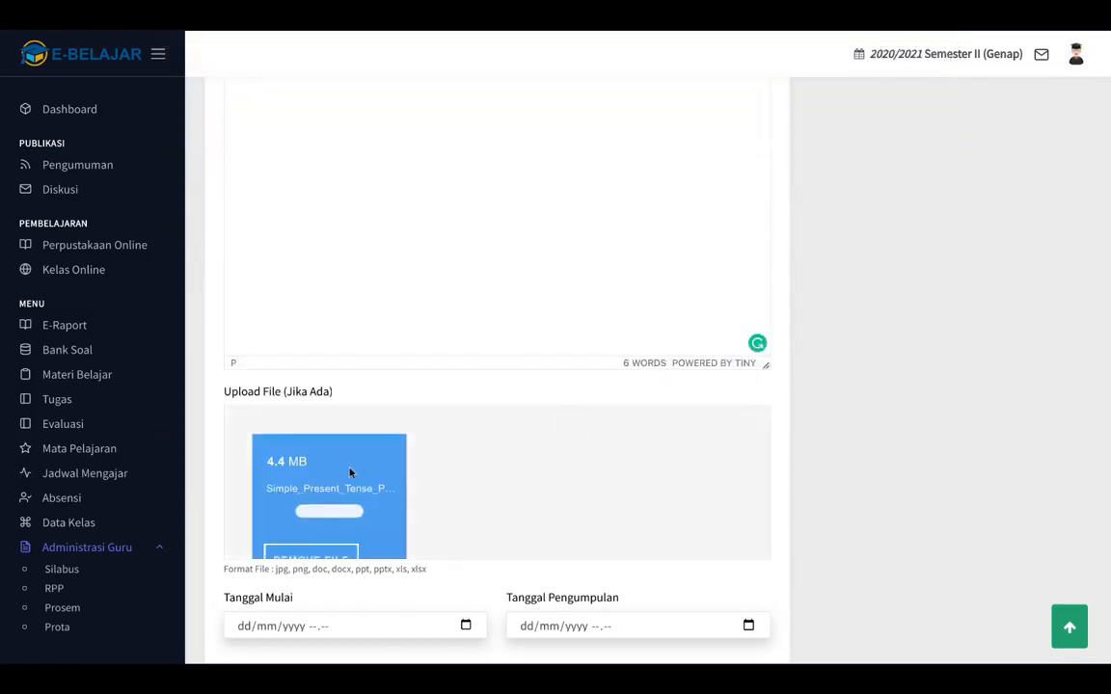
scroll(875, 415, down, 1)
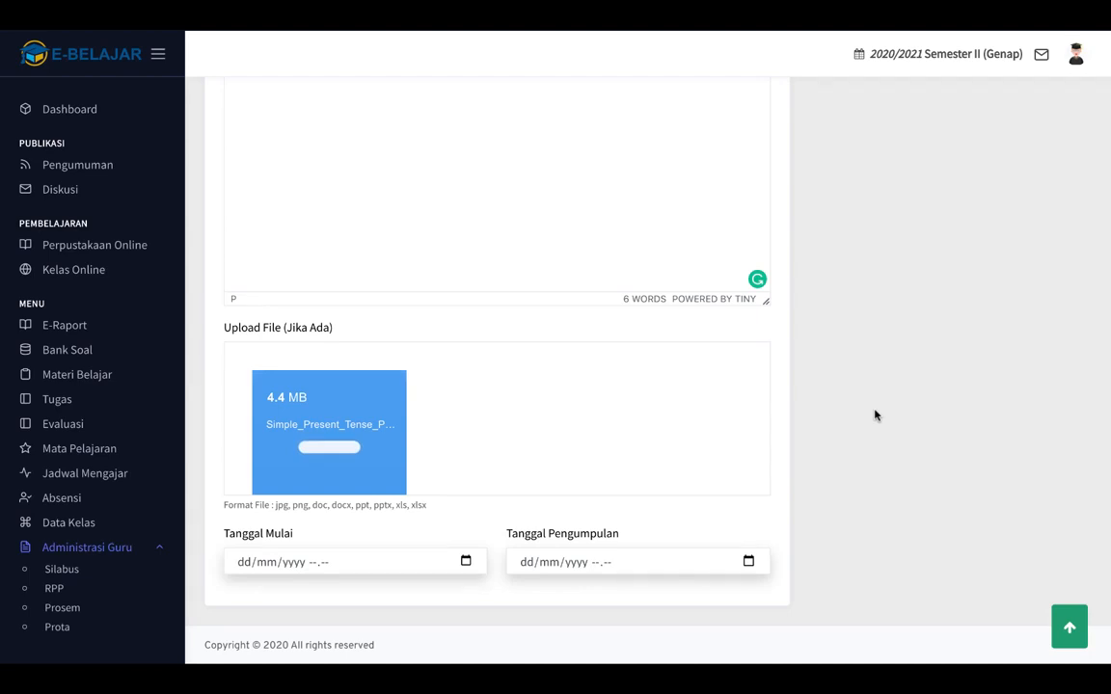
Set the task start date to 12/03/2021 07.04.
click(465, 562)
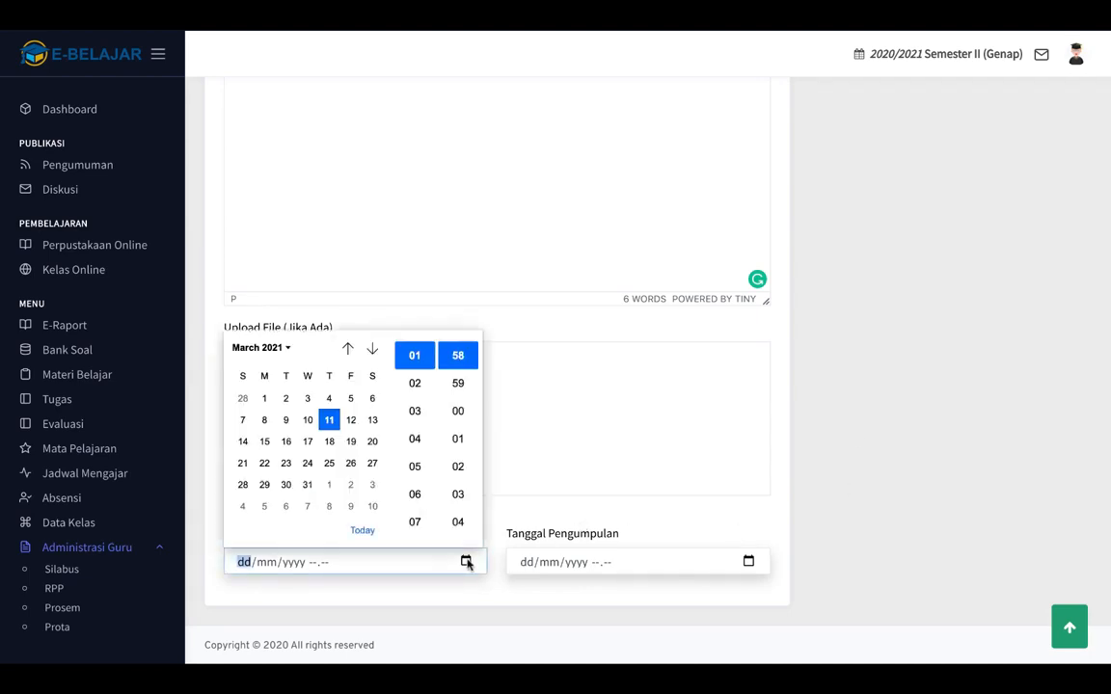
click(350, 422)
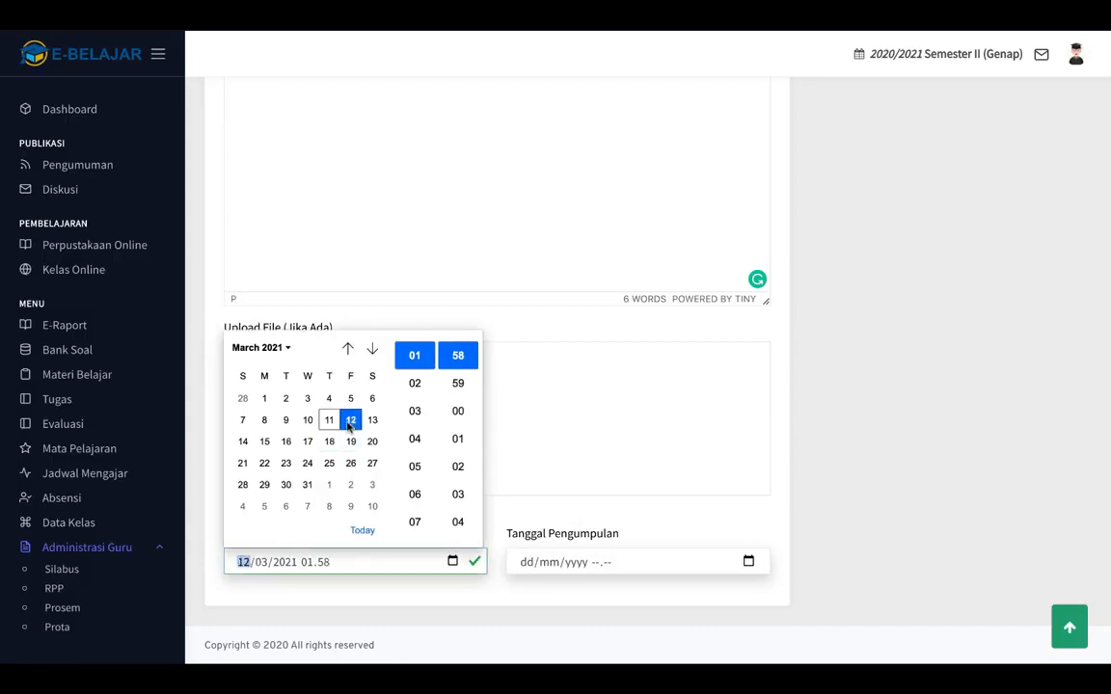
click(414, 522)
click(458, 522)
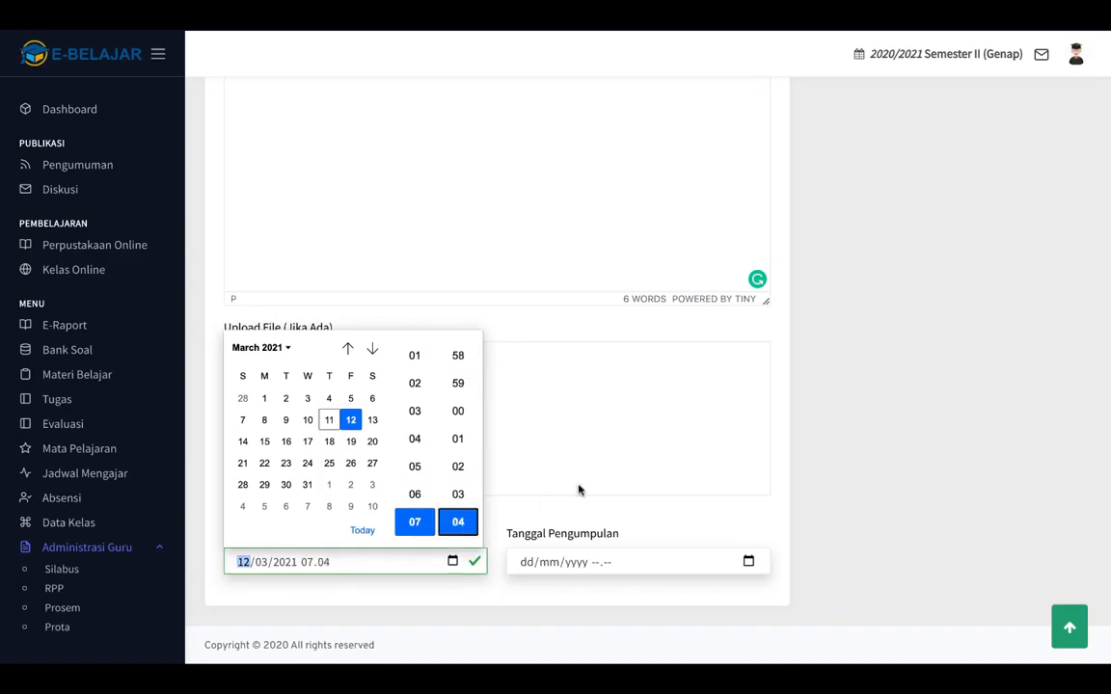
click(609, 471)
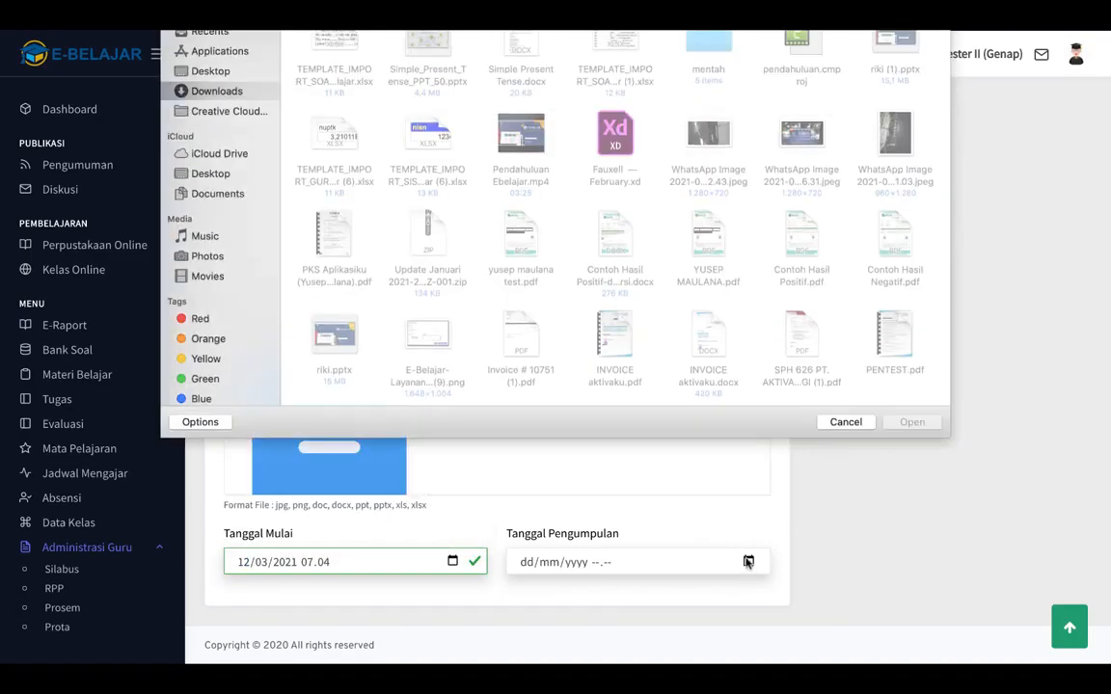
click(844, 423)
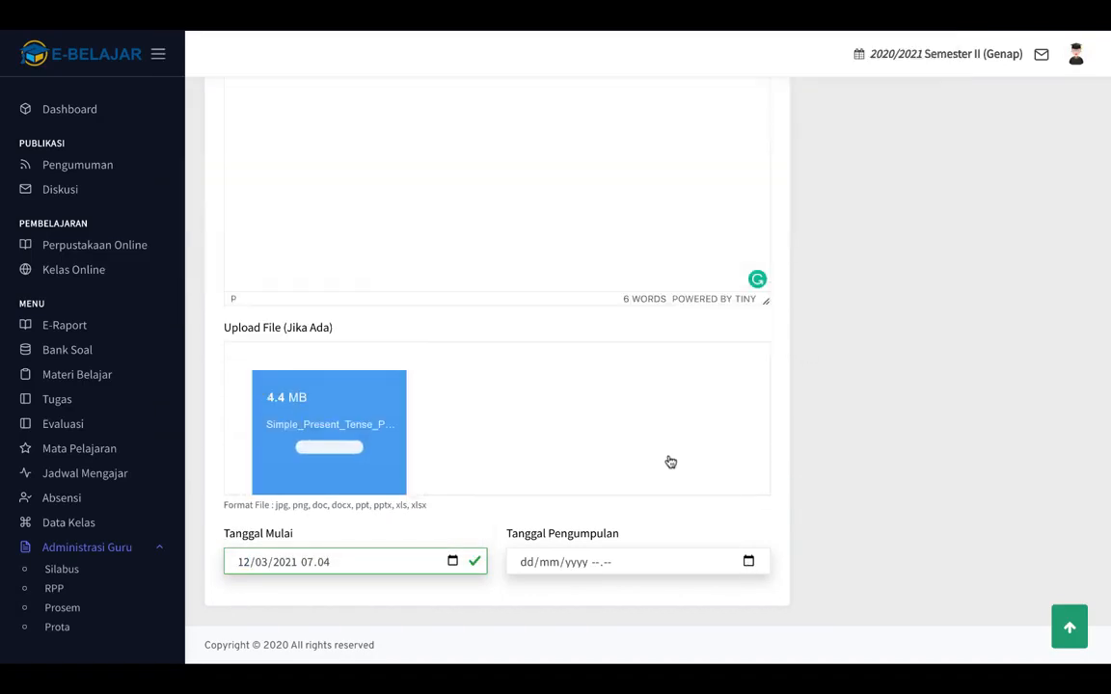
Set the submission deadline to 19/03/2021 07.58.
click(744, 562)
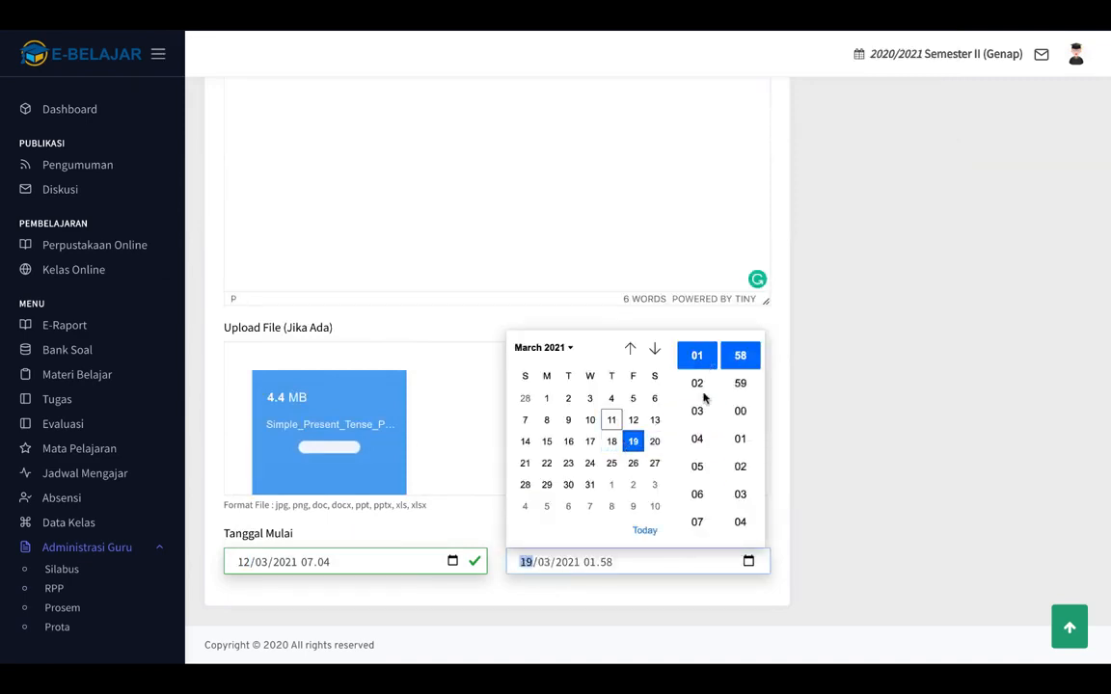
click(697, 521)
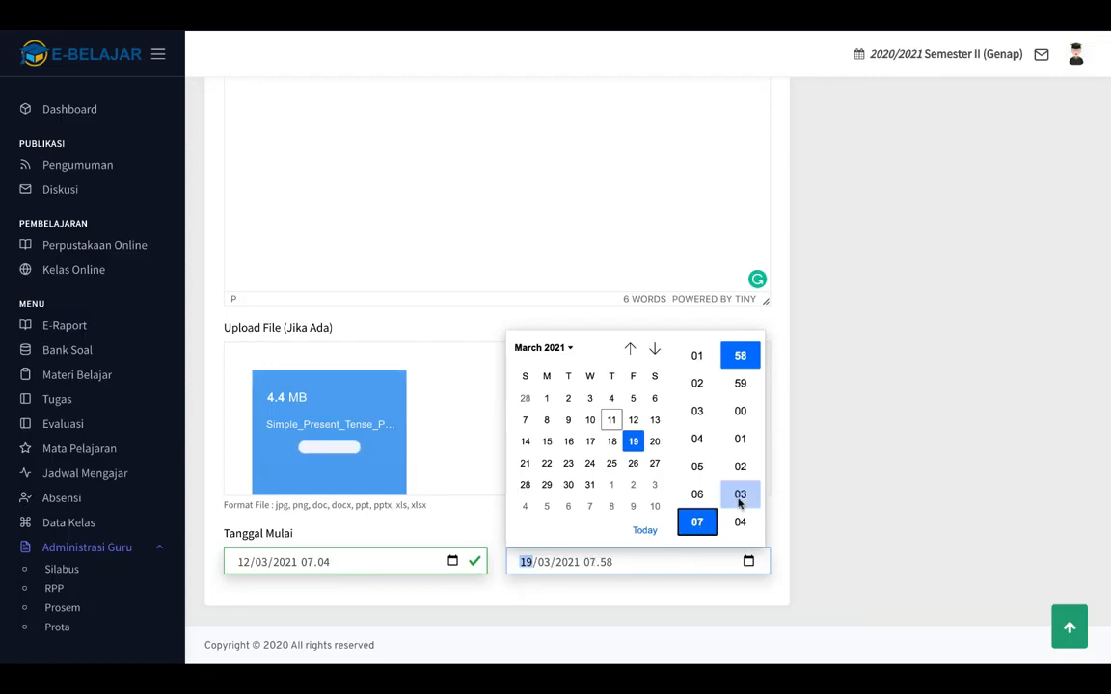
click(739, 357)
click(838, 389)
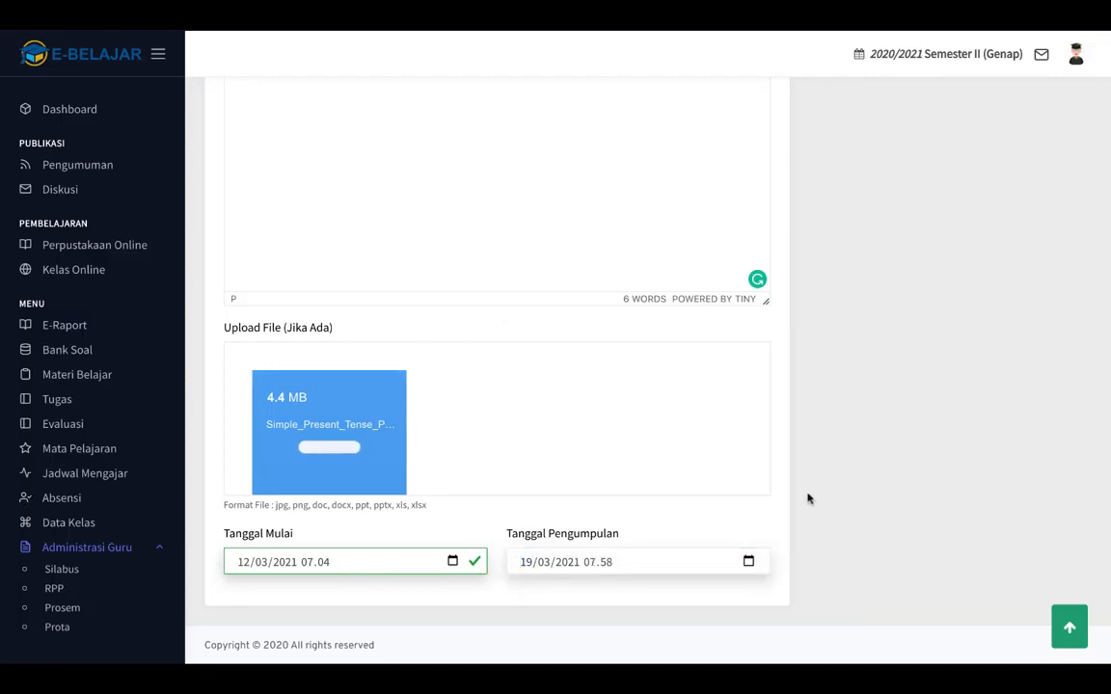
Submit the Simple Present Tense task for X MM 1 and confirm adding it.
scroll(916, 345, up, 1)
scroll(916, 345, up, 1)
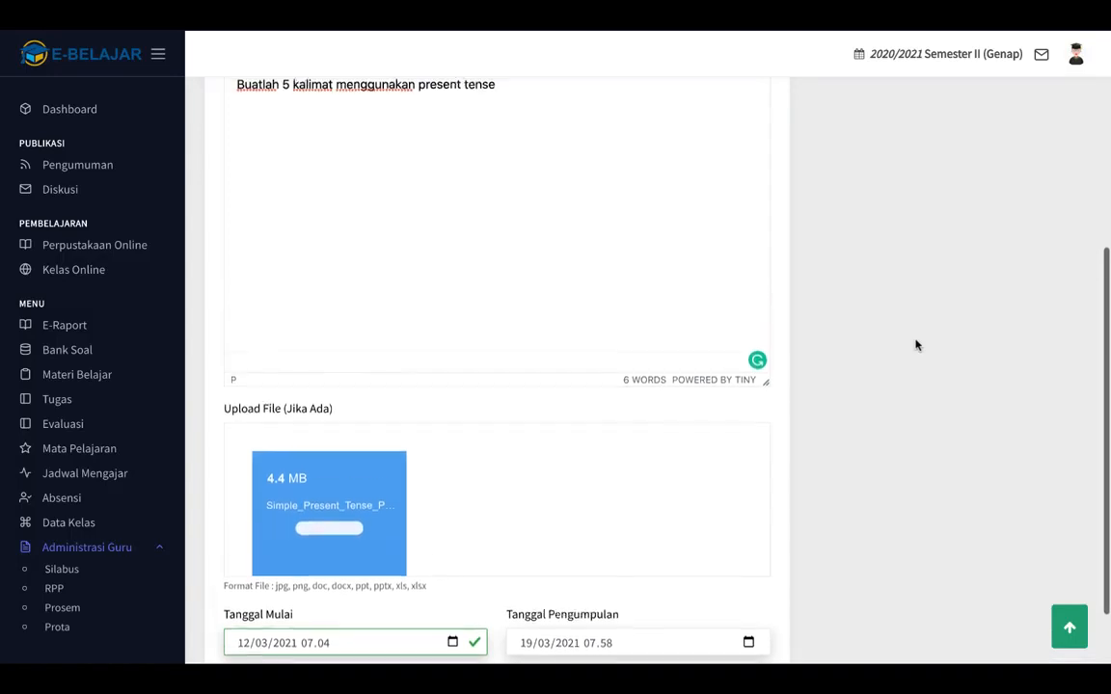
scroll(914, 344, down, 2)
scroll(914, 347, up, 3)
scroll(913, 373, up, 3)
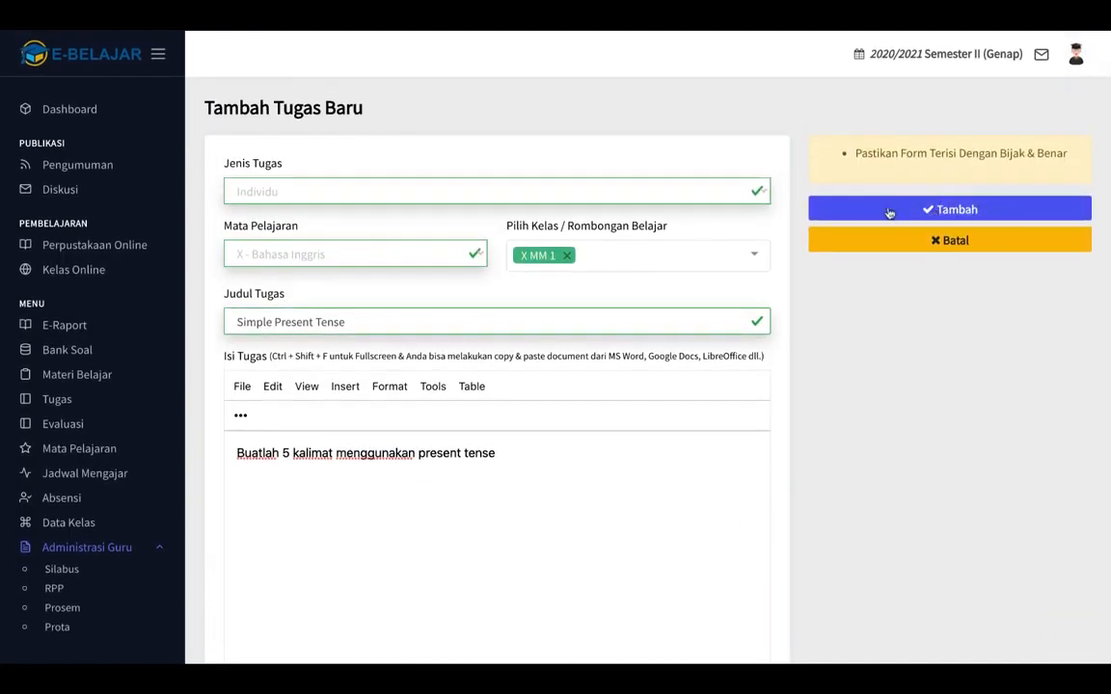
click(917, 212)
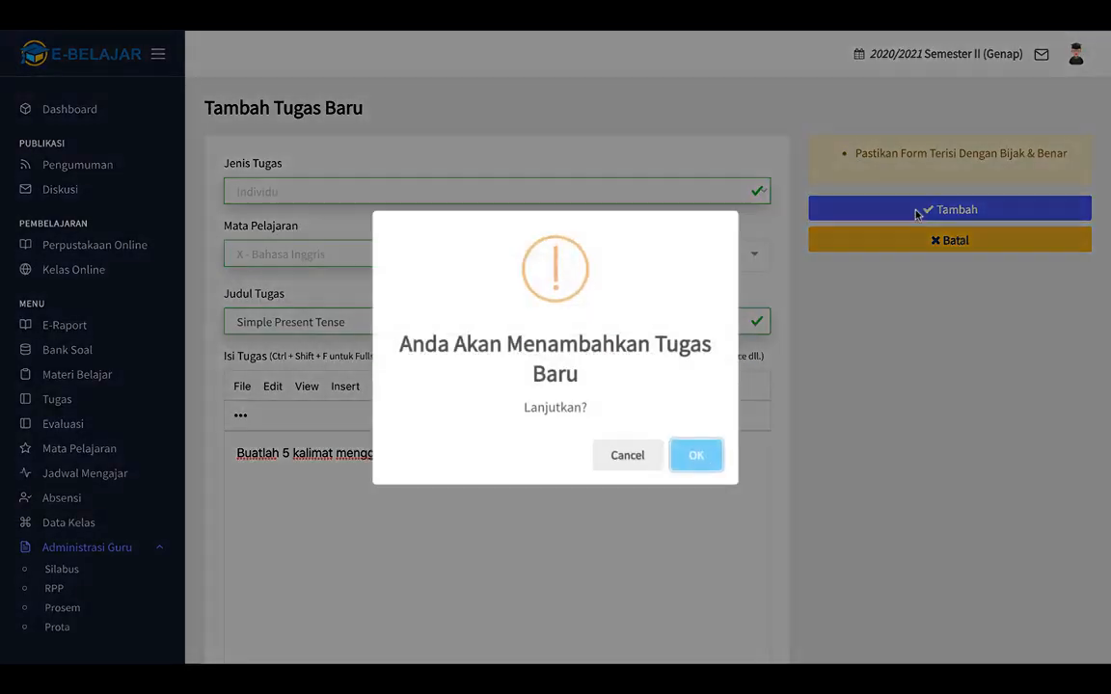
click(701, 459)
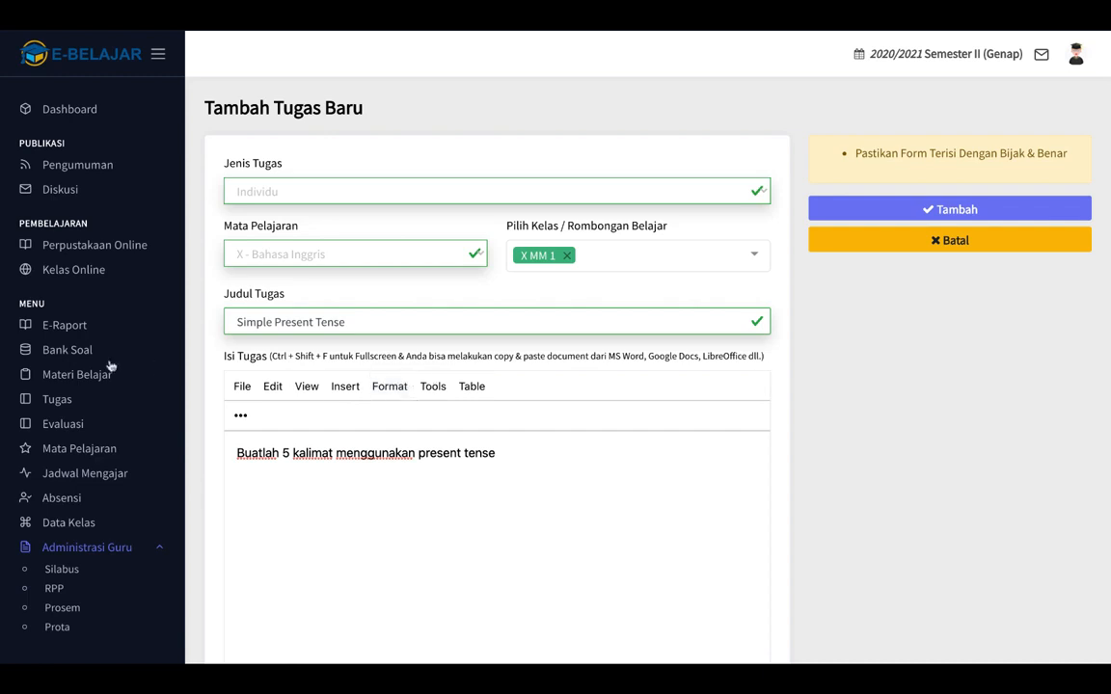
Publish the Simple Present Tense task from the task list, then open Manajemen Evaluasi.
click(58, 396)
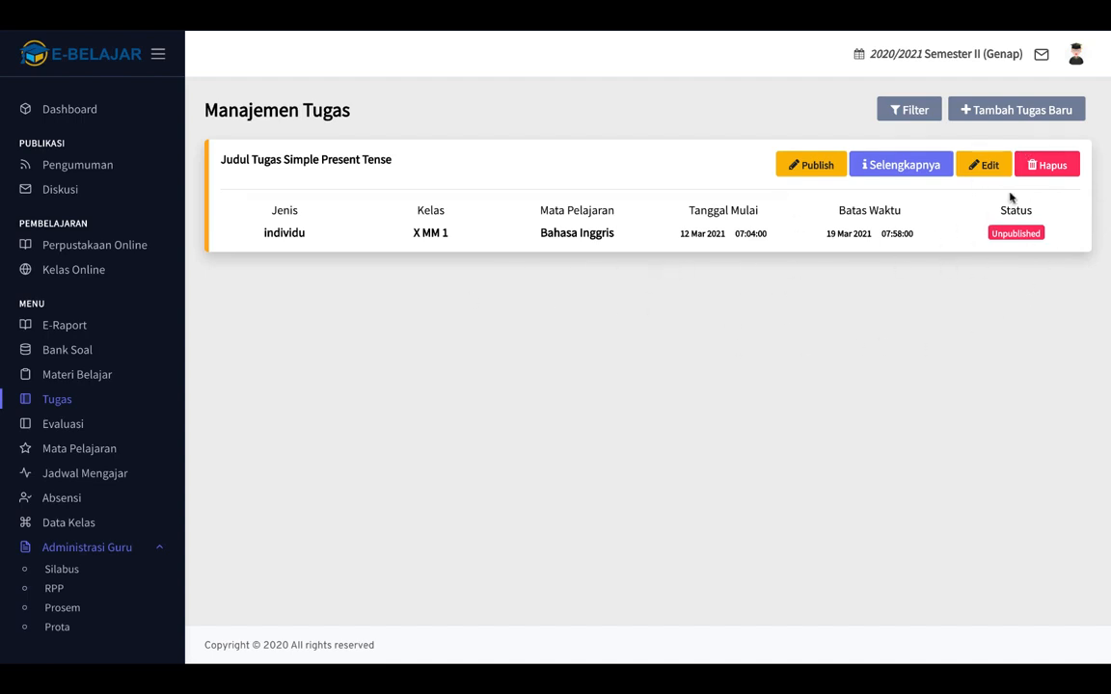
click(809, 171)
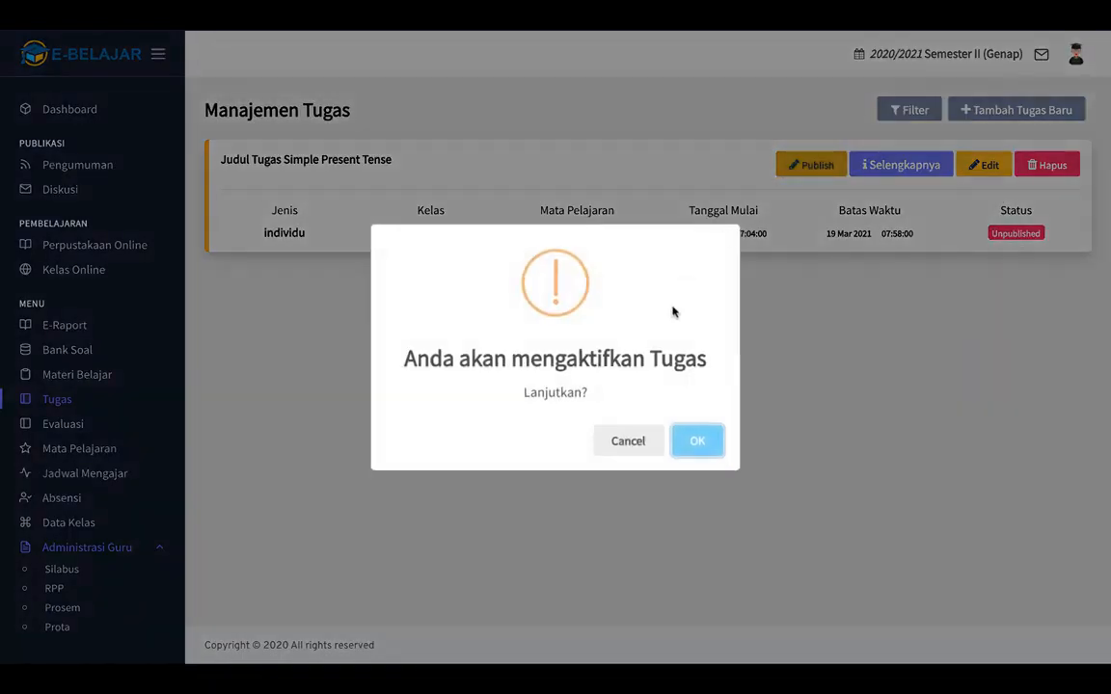
click(702, 453)
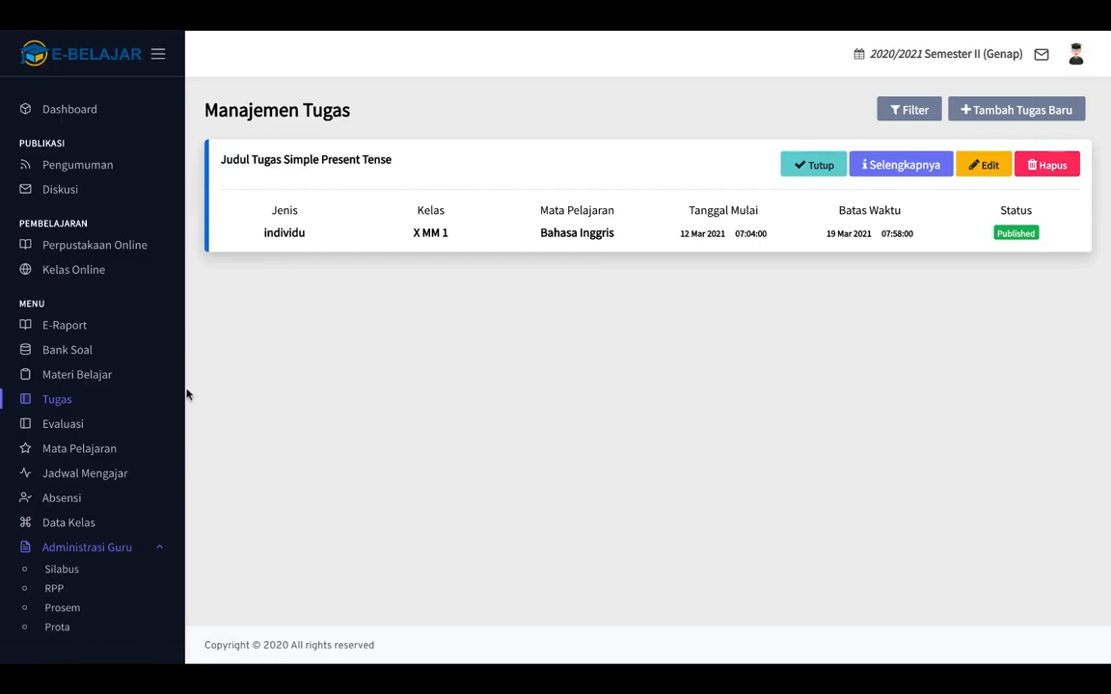
click(64, 424)
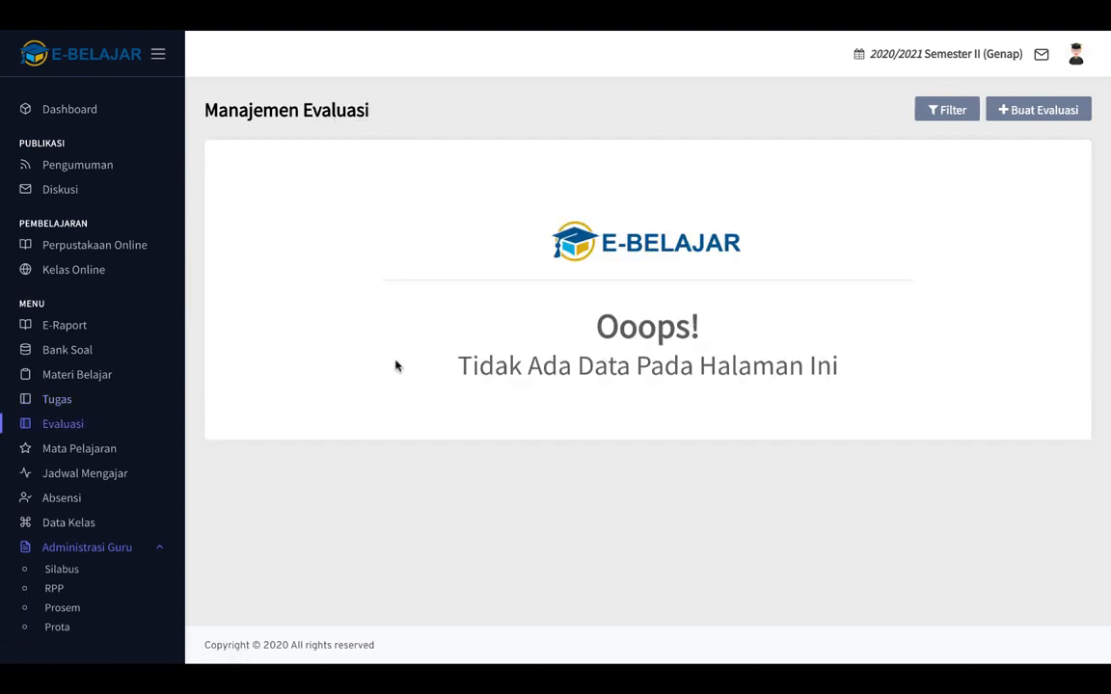
Open the Buat Evaluasi Baru form and expand the Jenis Evaluasi choices.
click(1037, 110)
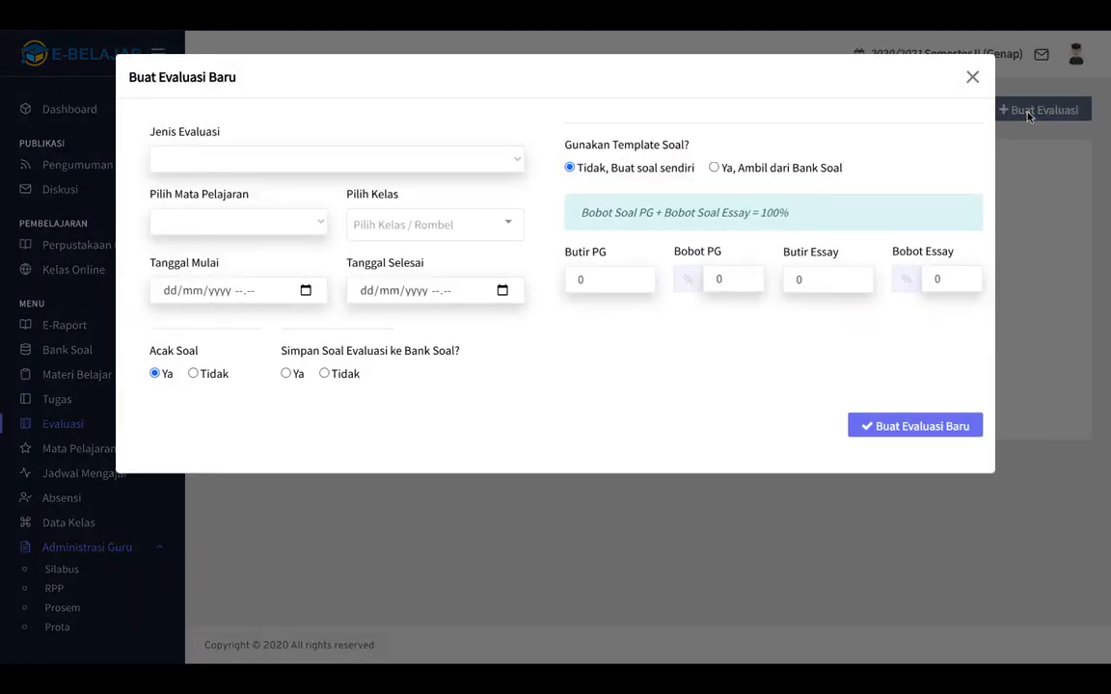
click(511, 170)
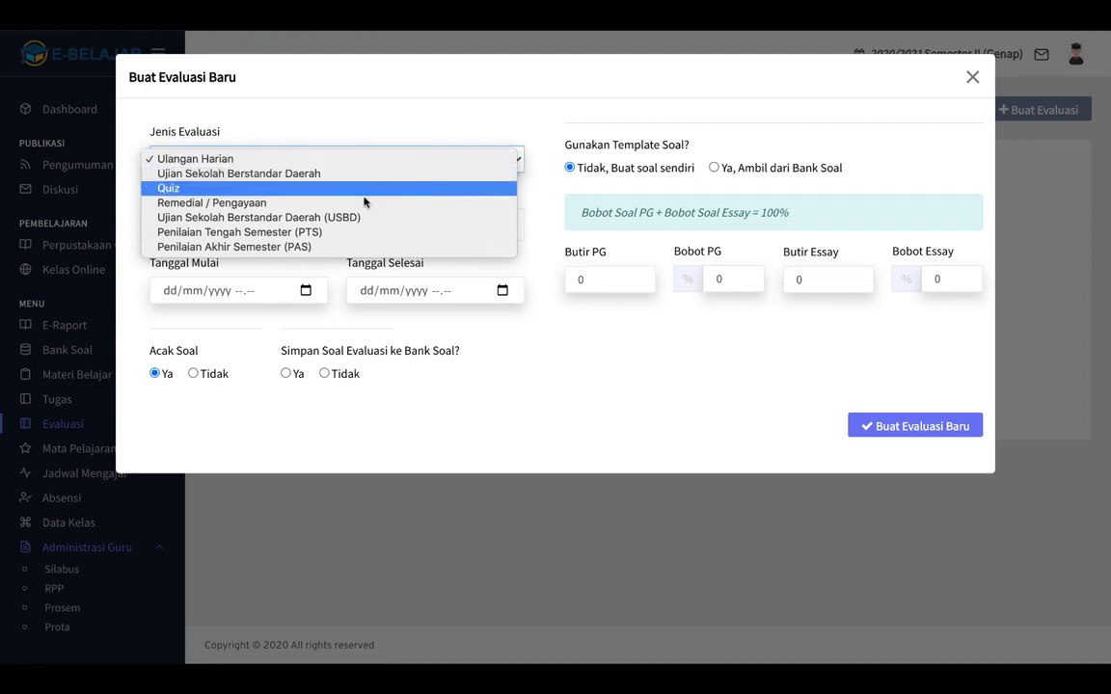
Set the evaluation type to PTS, subject Bahasa Inggris, class X MM 1.
click(298, 235)
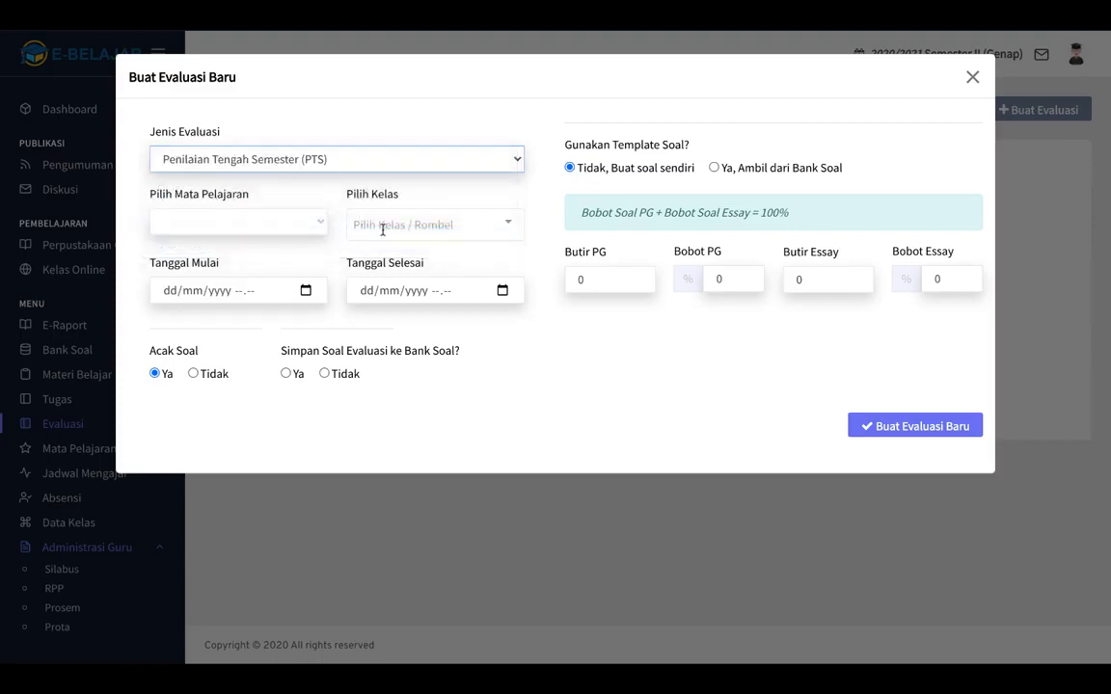
click(312, 231)
click(257, 223)
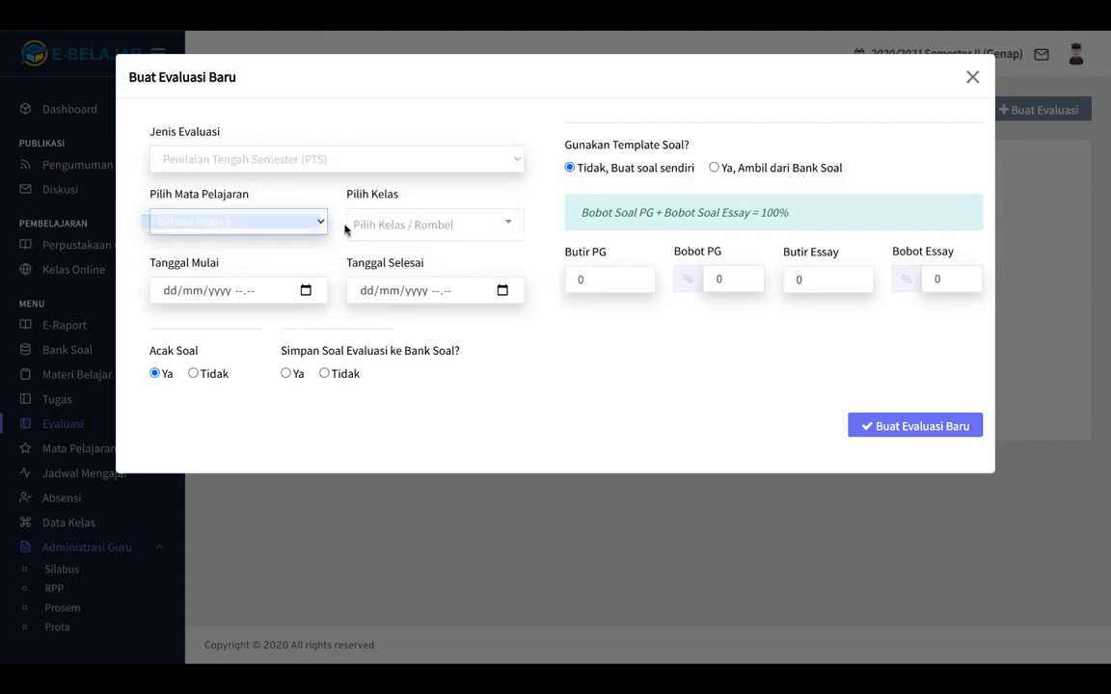
click(501, 226)
click(425, 257)
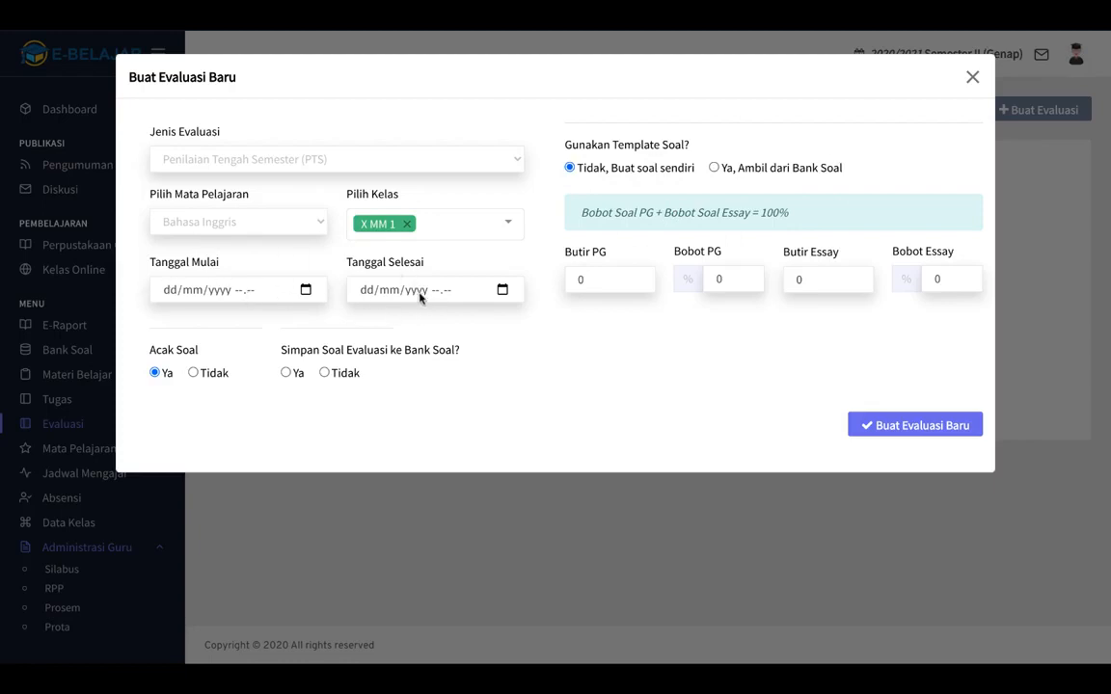
click(304, 289)
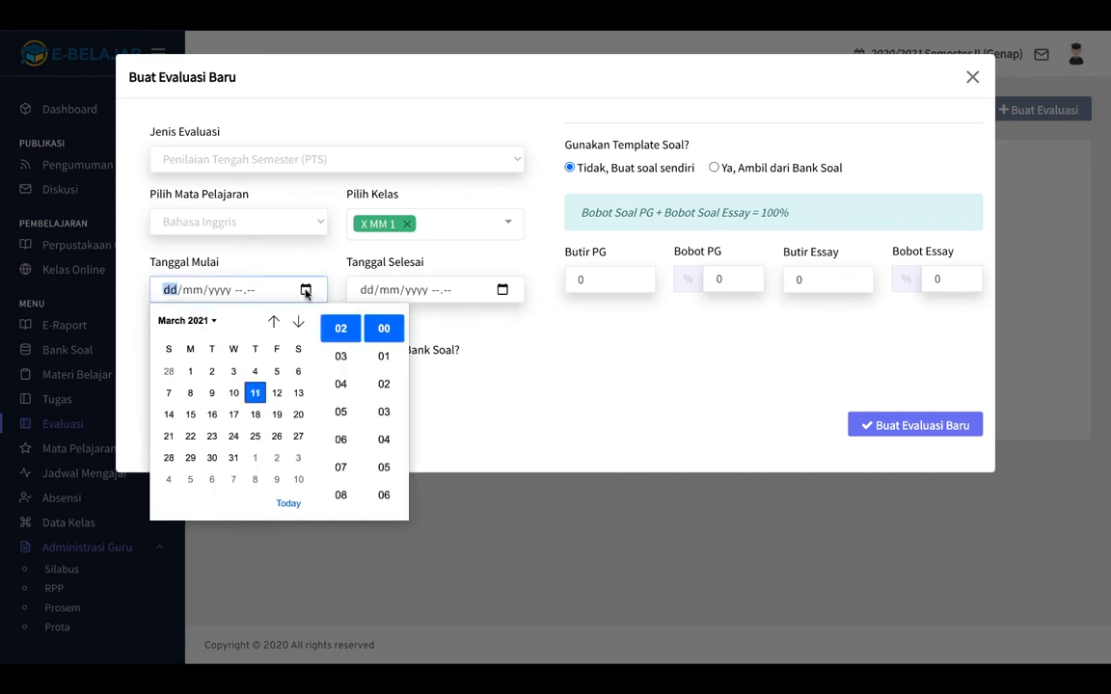
Set the evaluation start to 12/03/2021 09.00.
click(277, 394)
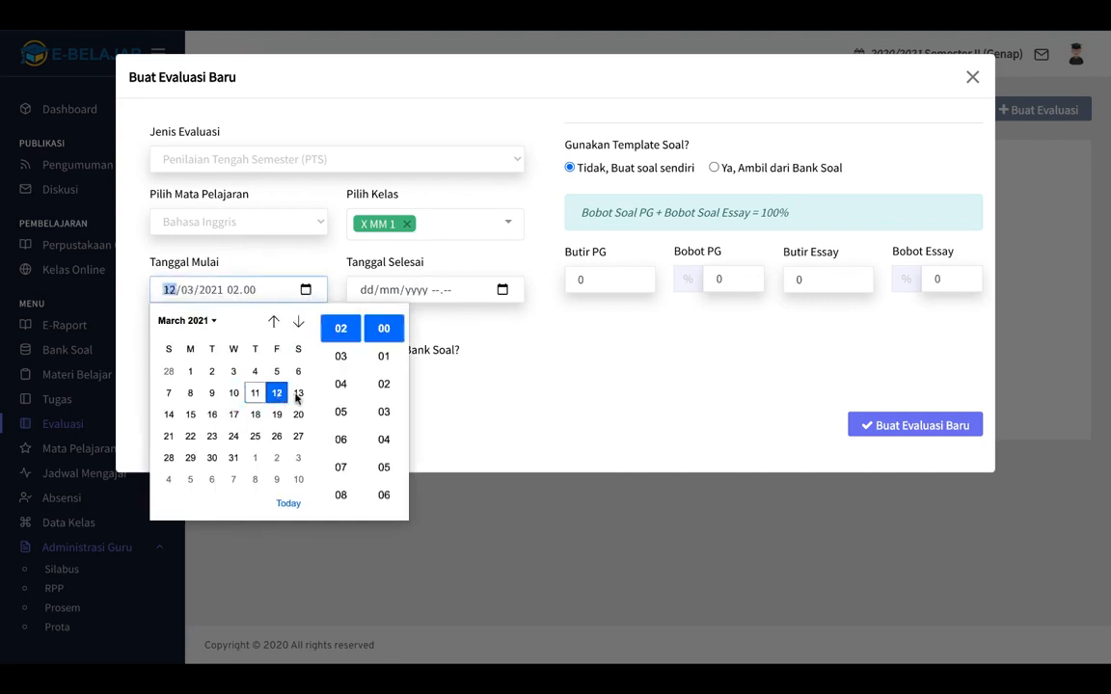
click(343, 466)
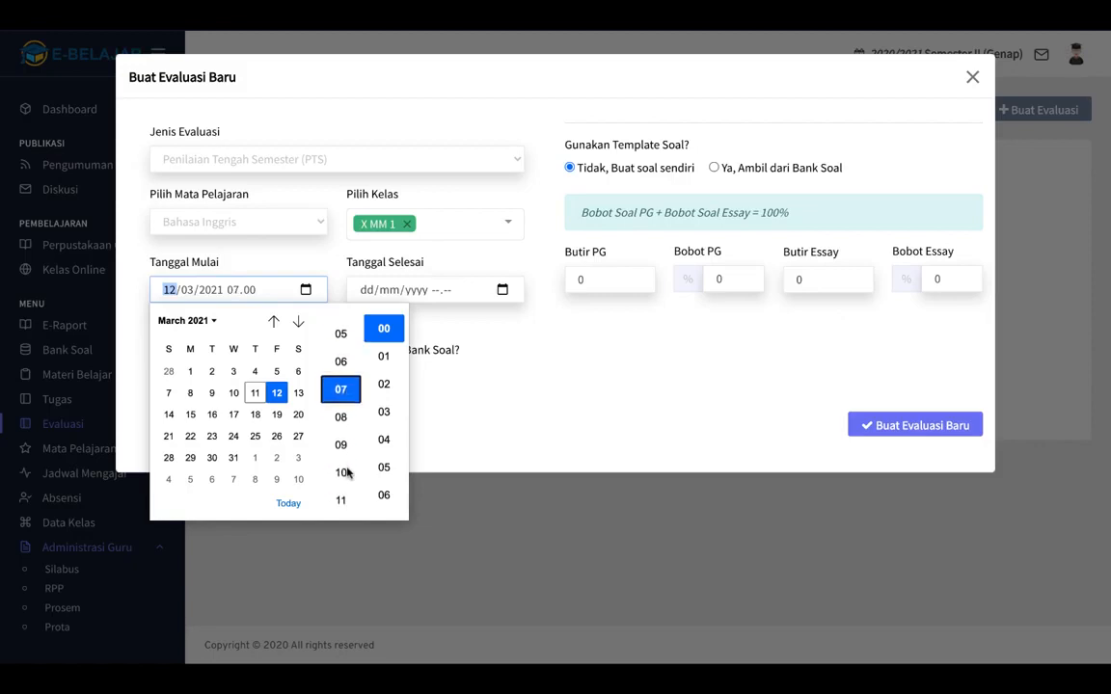
click(343, 446)
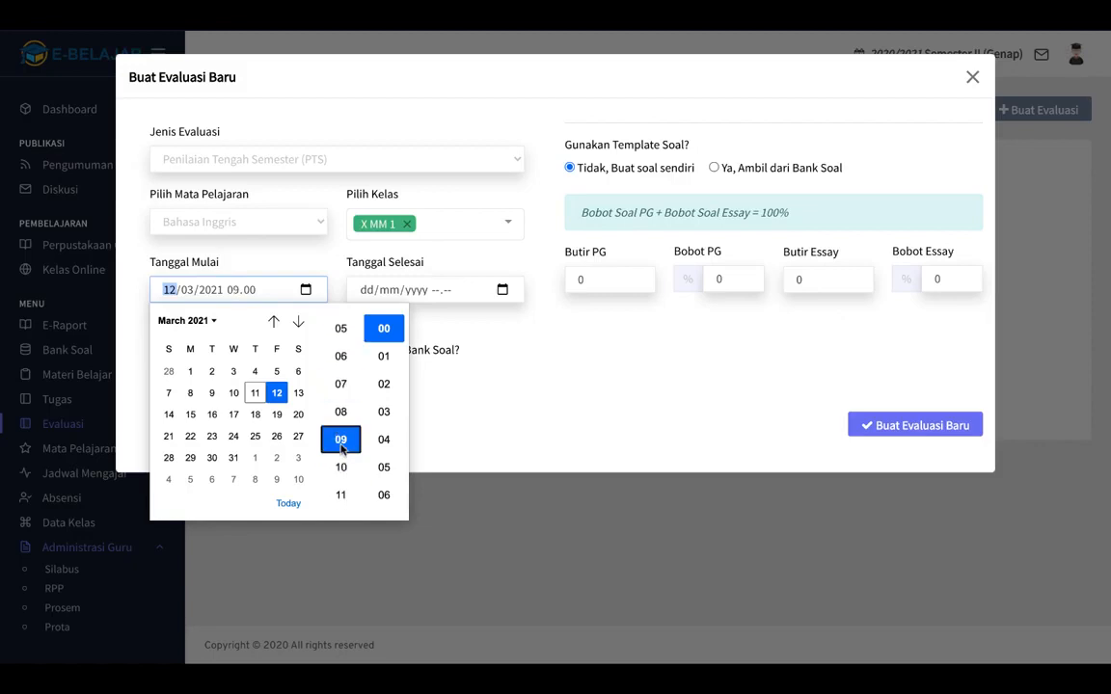
click(490, 396)
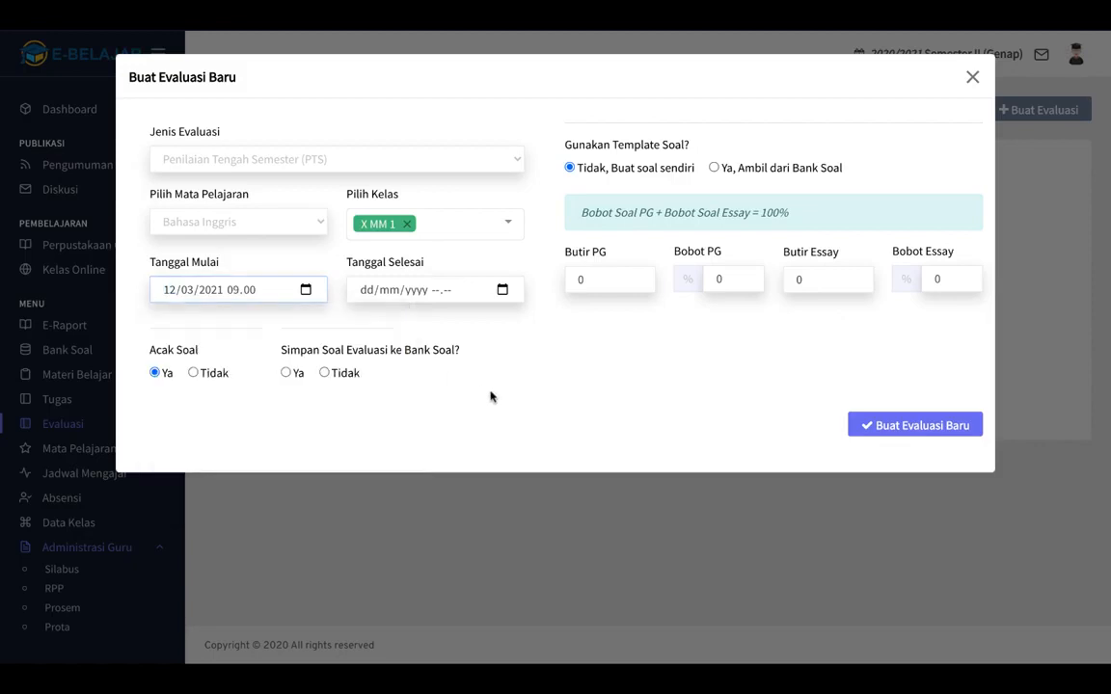
Set the evaluation end time to 10.29, leaving the end date at 11/03/2021.
click(502, 289)
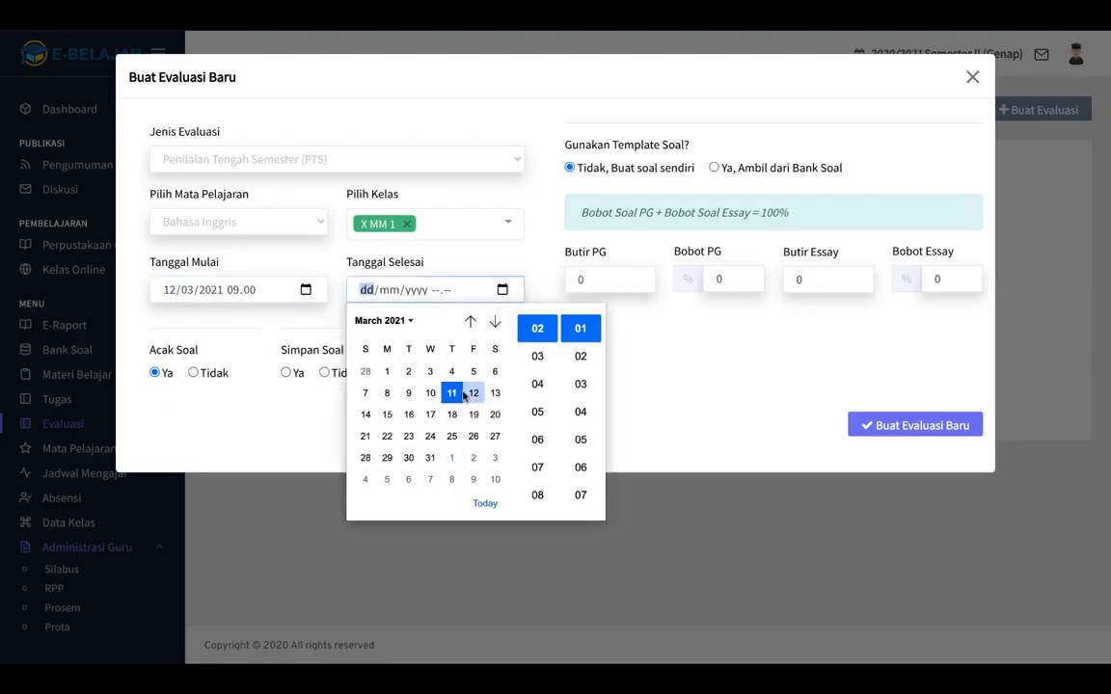
click(535, 470)
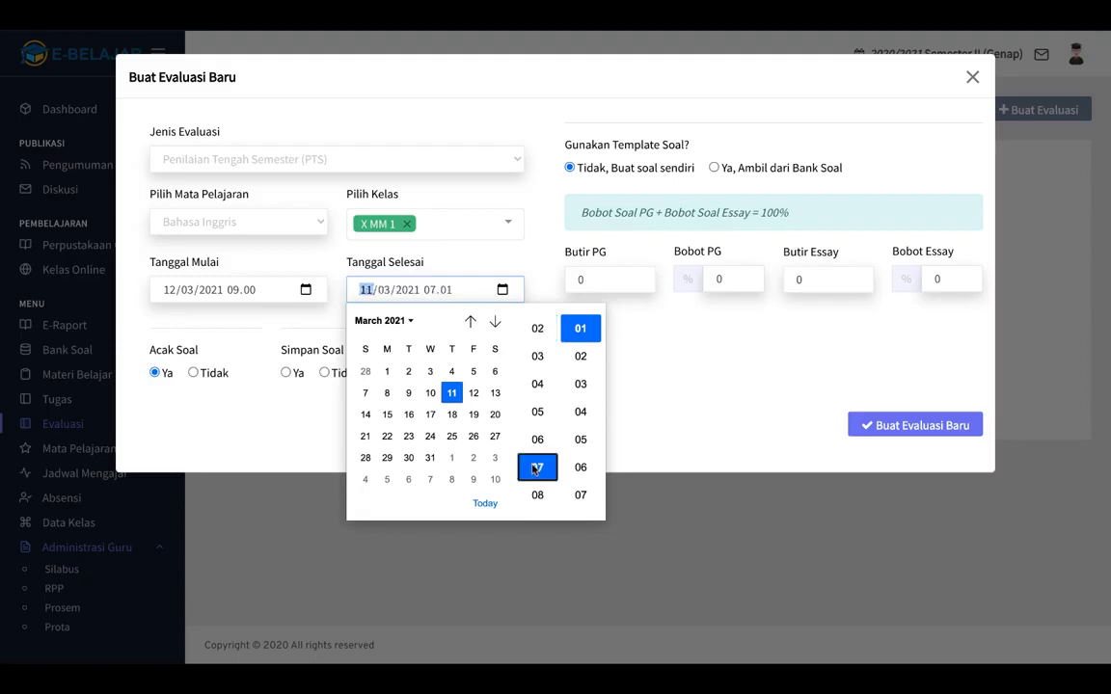
click(540, 422)
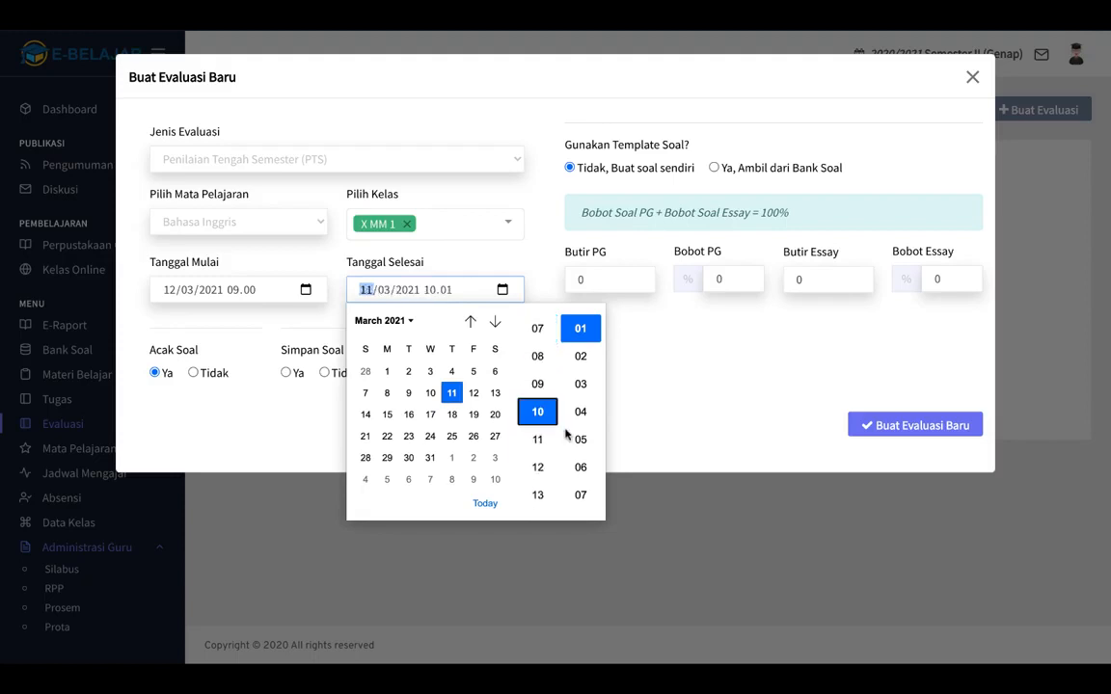
scroll(580, 441, down, 2)
scroll(585, 450, down, 4)
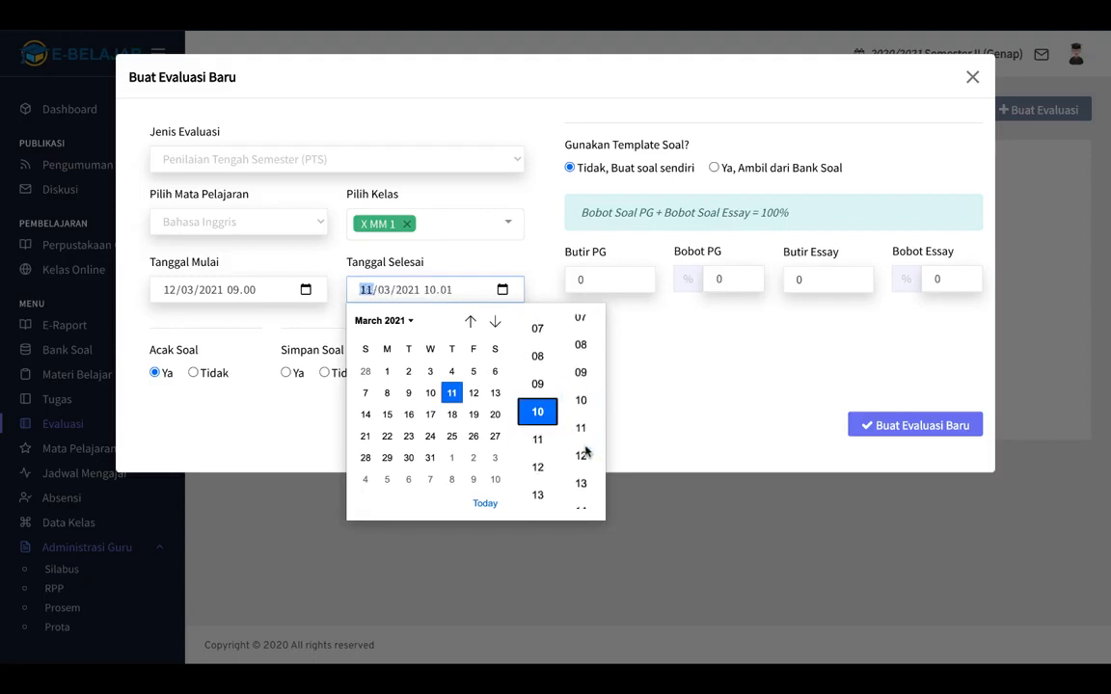
scroll(584, 450, down, 5)
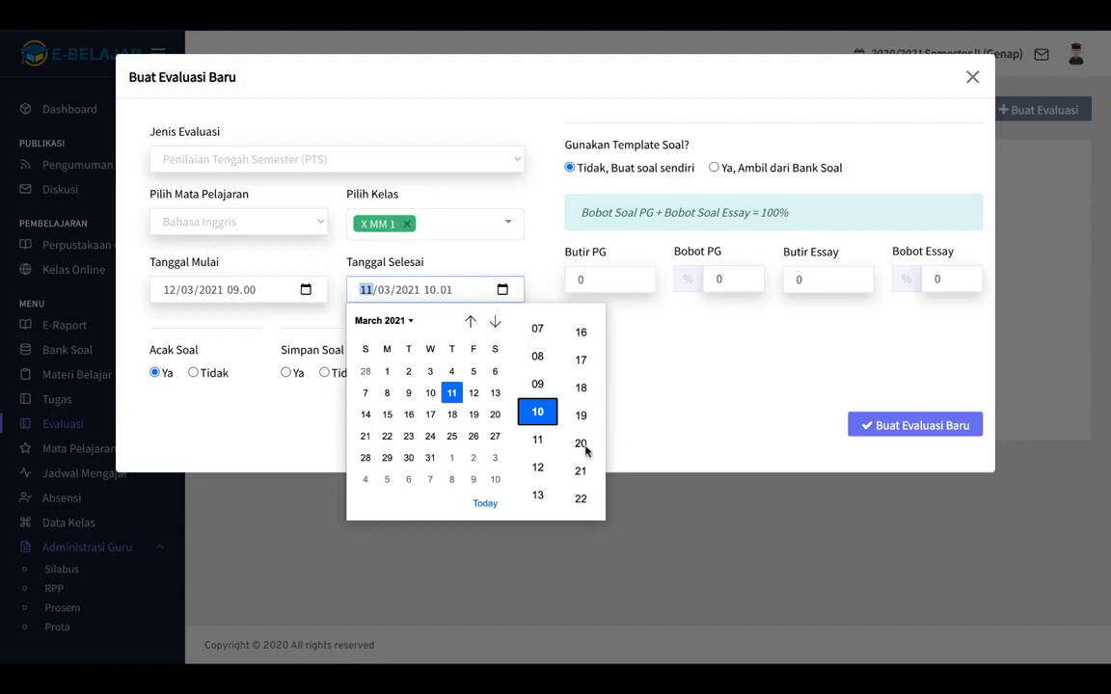
scroll(585, 451, down, 2)
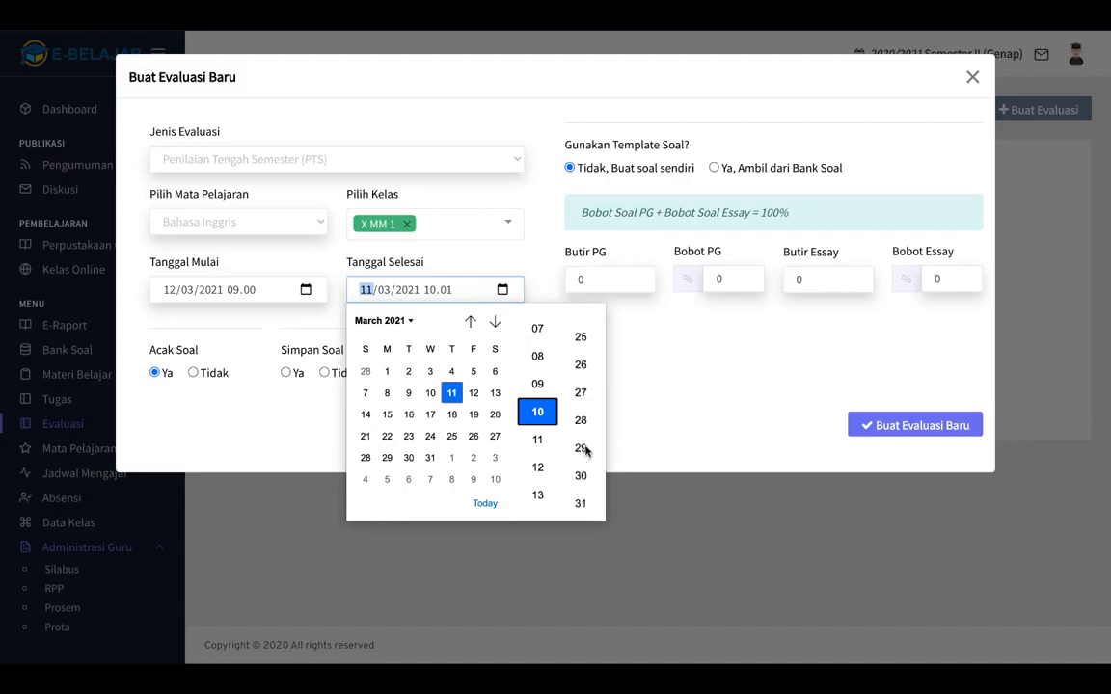
scroll(585, 472, up, 1)
click(583, 469)
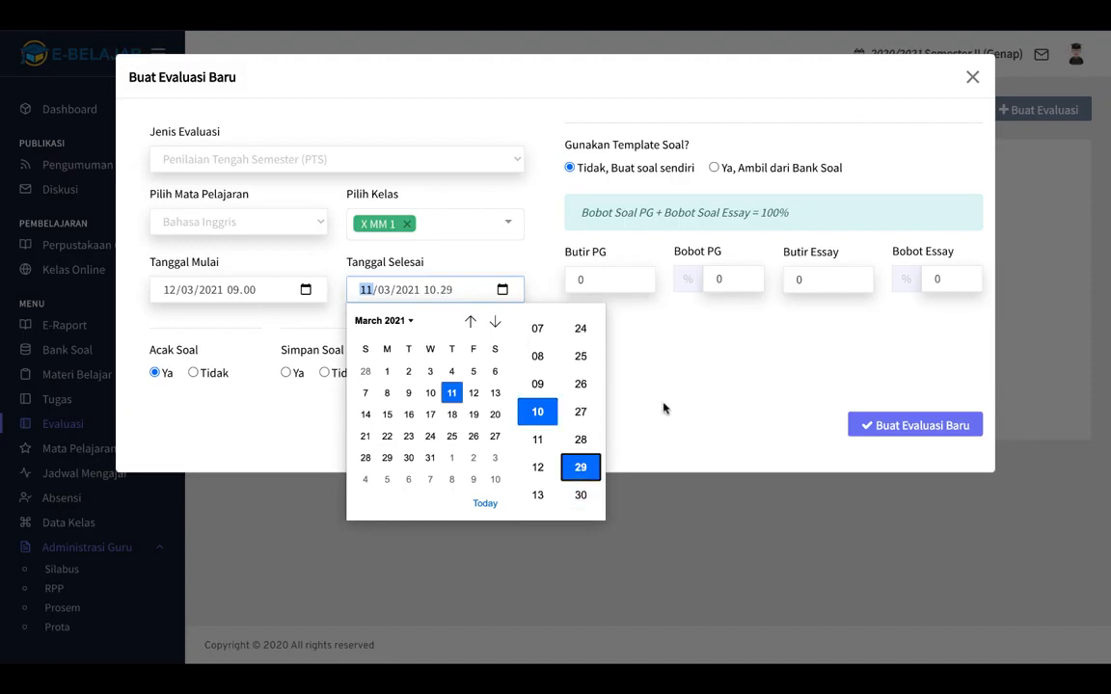
click(663, 404)
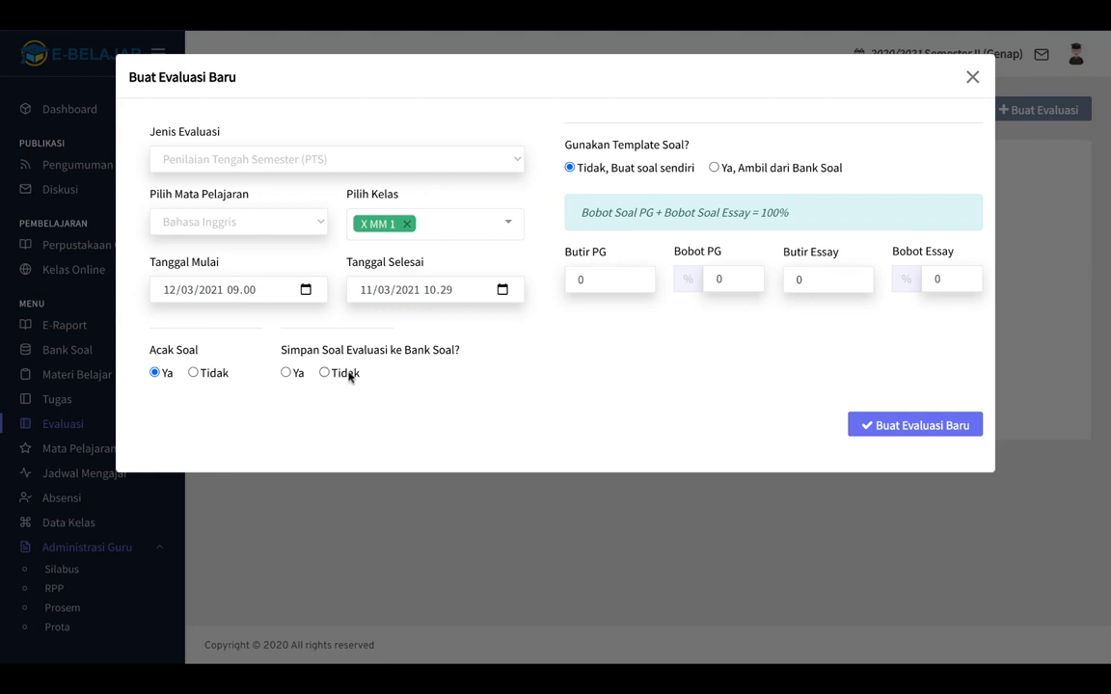
Choose Ya for Simpan Soal ke Bank Soal and set Butir PG to 10 with Bobot PG 50.
click(286, 375)
click(587, 277)
key(BackSpace)
text(10)
key(Tab)
text(5)
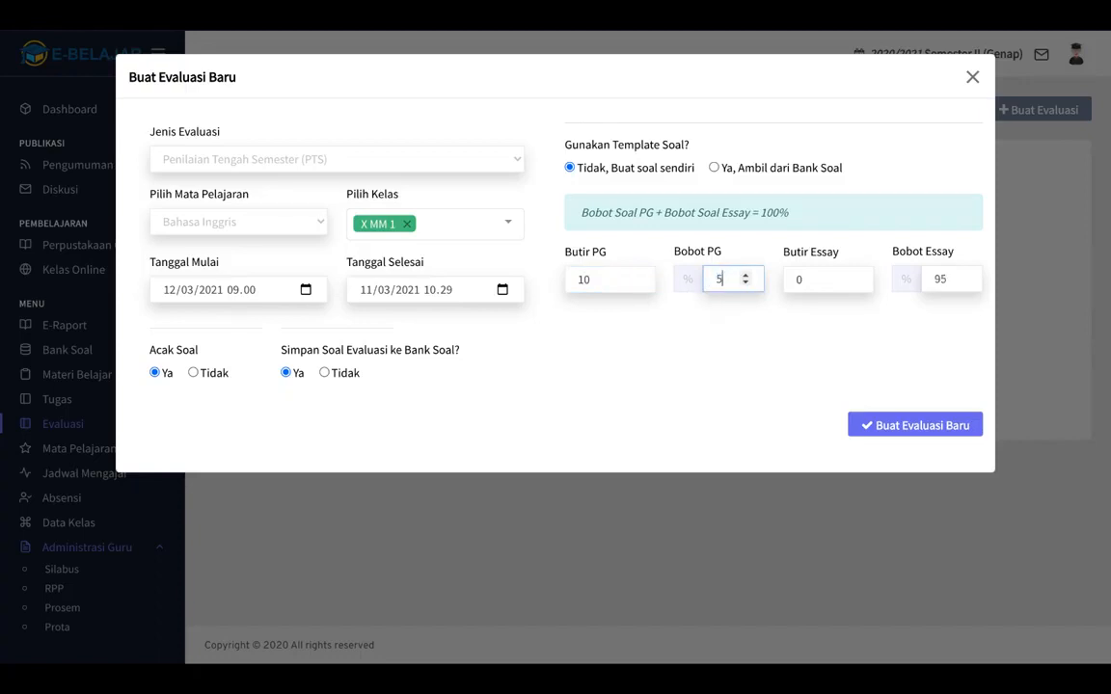
text(0)
Set Butir Essay to 5 and re-enter the multiple-choice weight as 50.
click(800, 280)
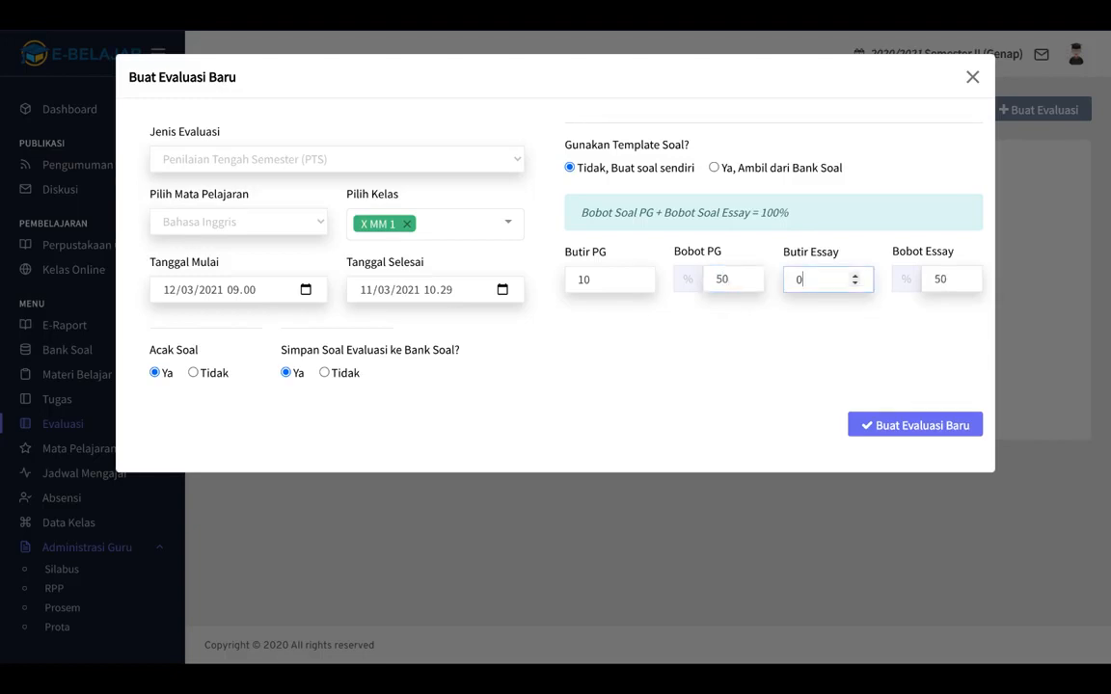
key(BackSpace)
text(5)
drag(734, 280, 712, 279)
text(70)
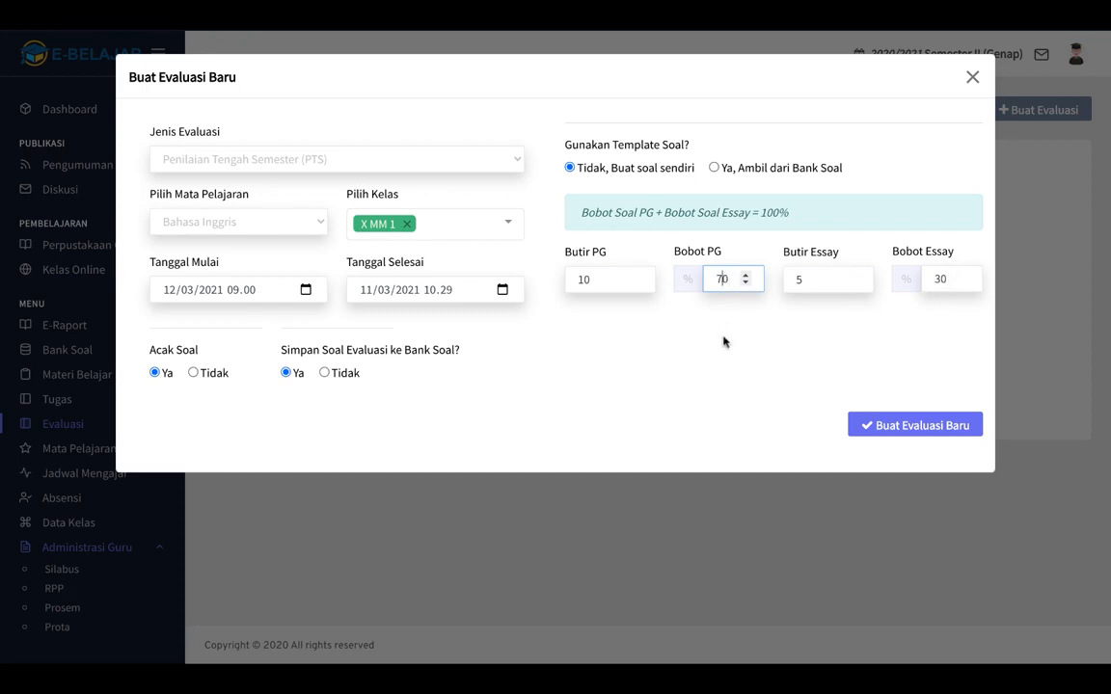
key(BackSpace)
text(5)
click(665, 375)
Change Tanggal Selesai to 12 March 2021, then submit and confirm the new PTS evaluation.
click(906, 429)
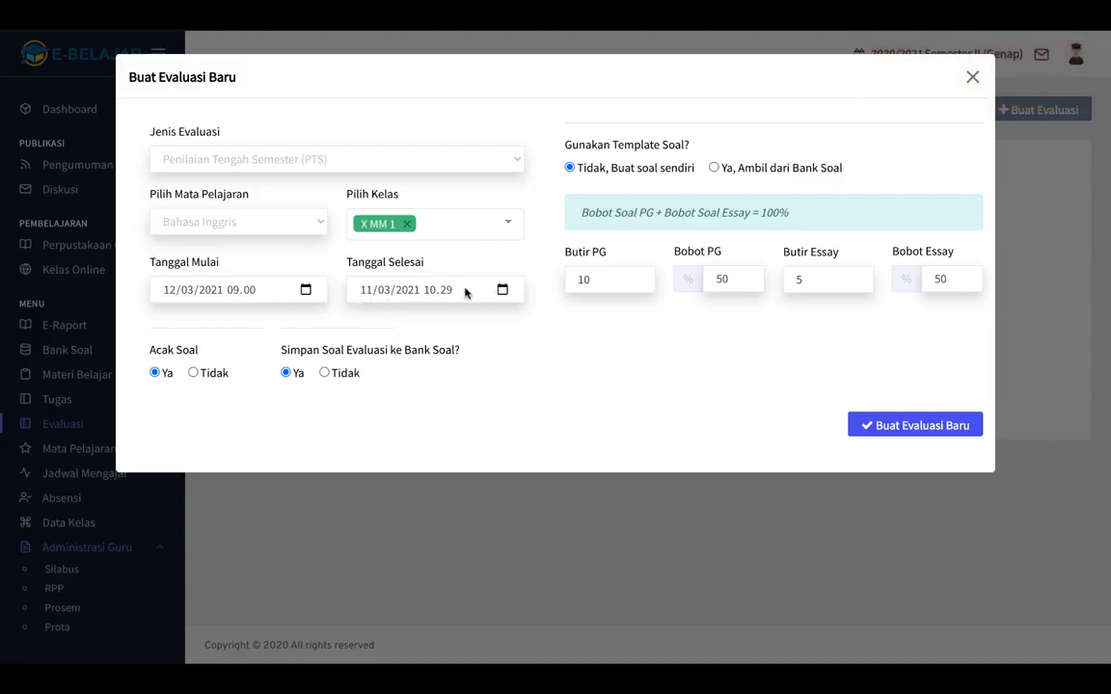
click(503, 290)
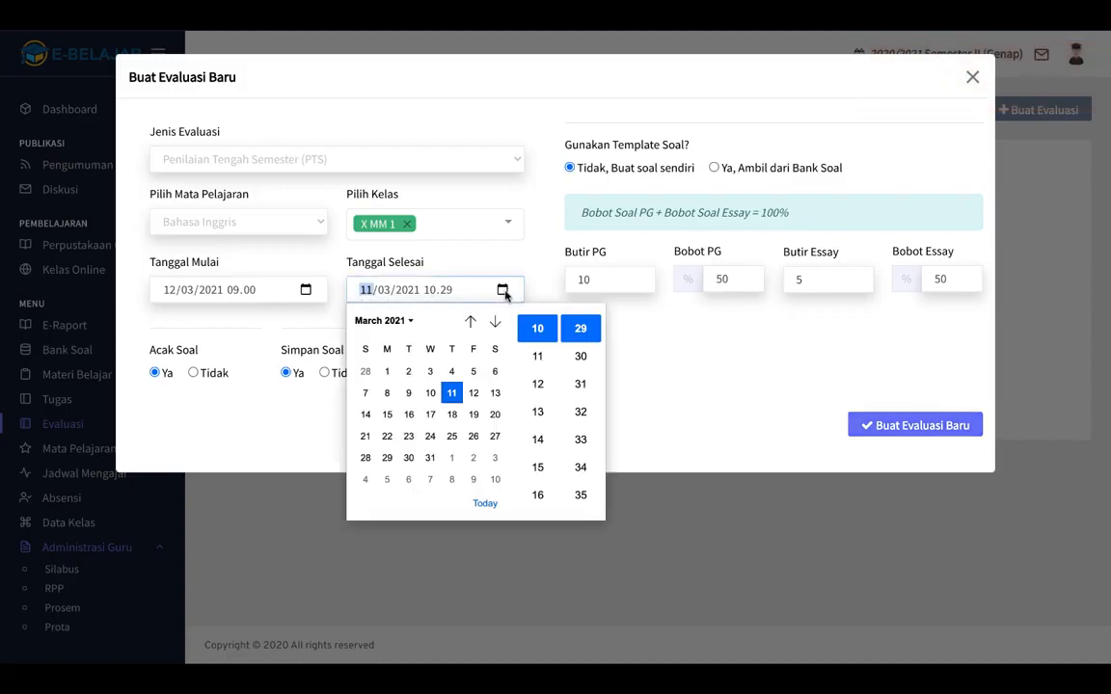
click(473, 393)
click(643, 376)
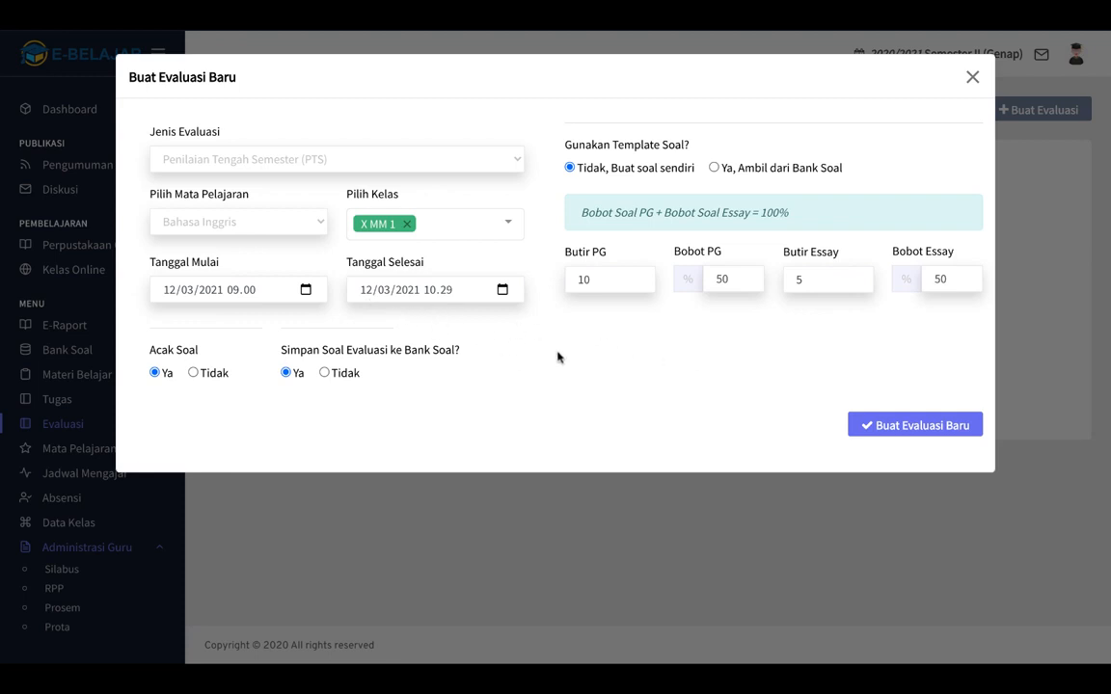
click(919, 427)
click(700, 444)
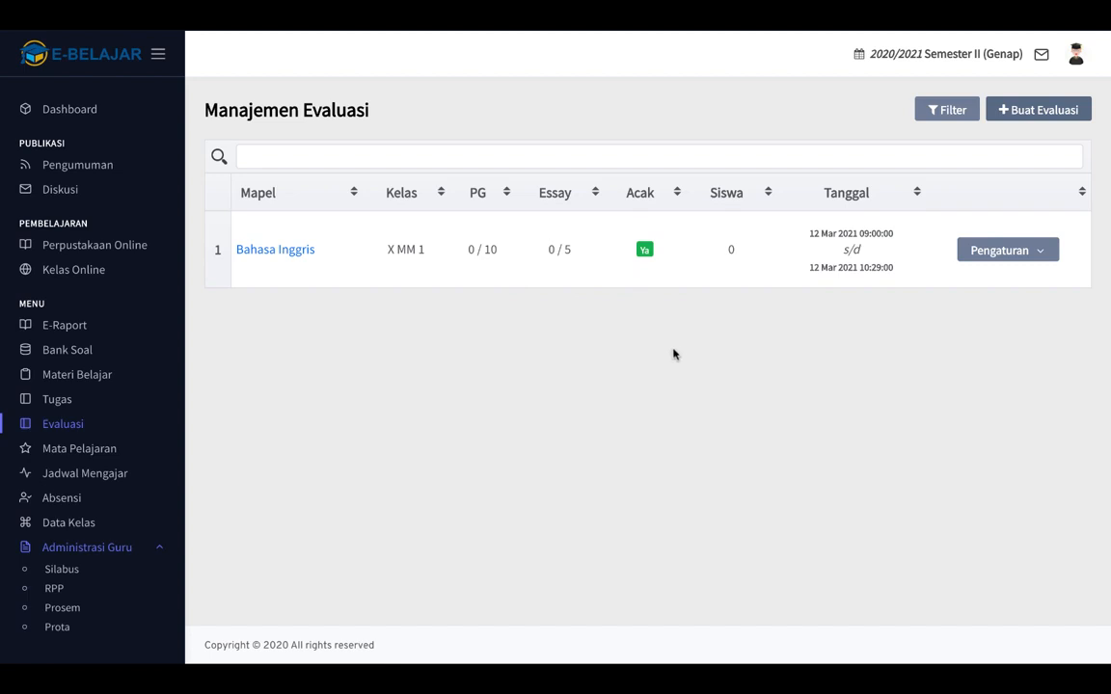
Open the Pengaturan dropdown on the Bahasa Inggris X MM 1 row.
click(1025, 254)
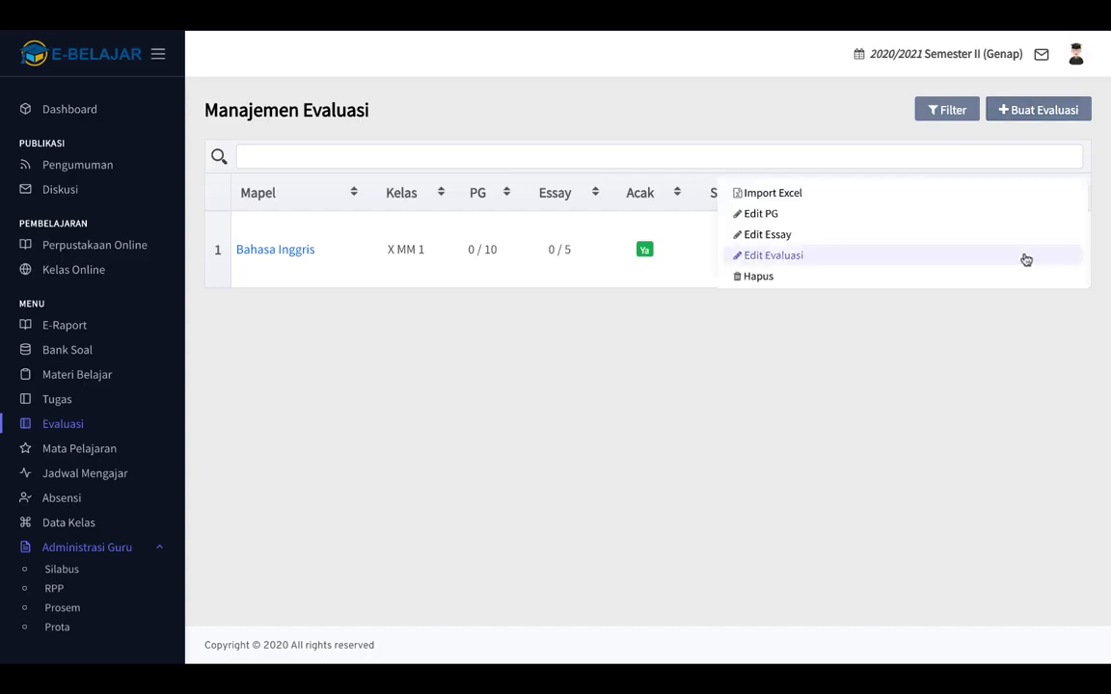
Open Import Excel for the evaluation and compare the Essay and Pilihan Ganda tabs, ending on Pilihan Ganda.
click(779, 197)
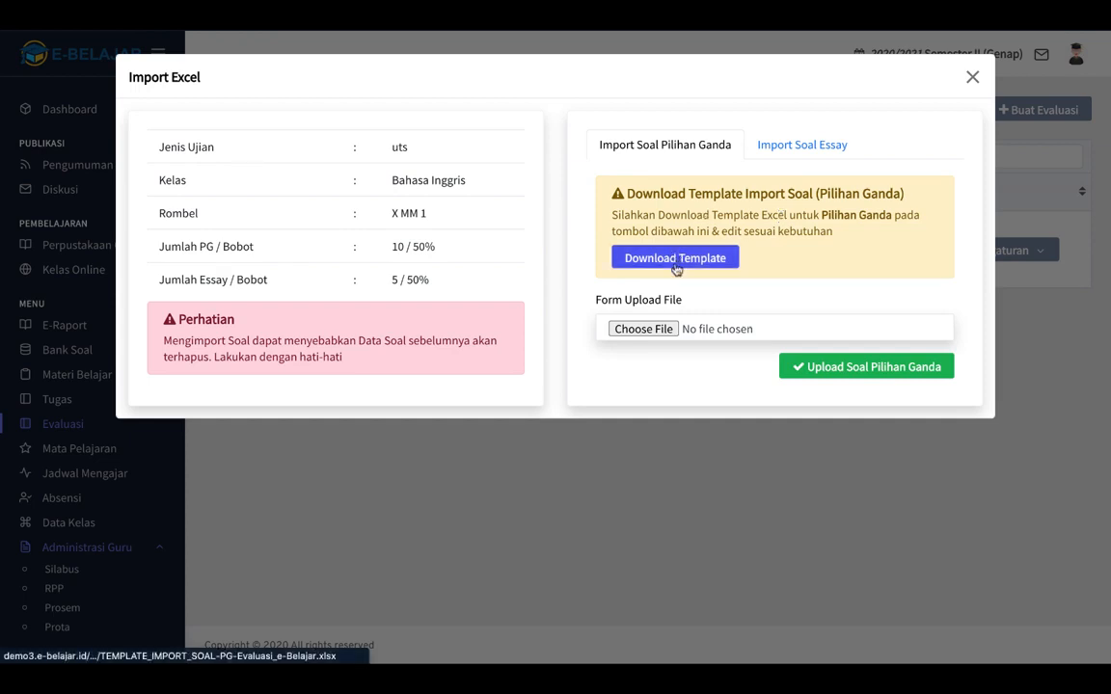
click(791, 145)
click(685, 147)
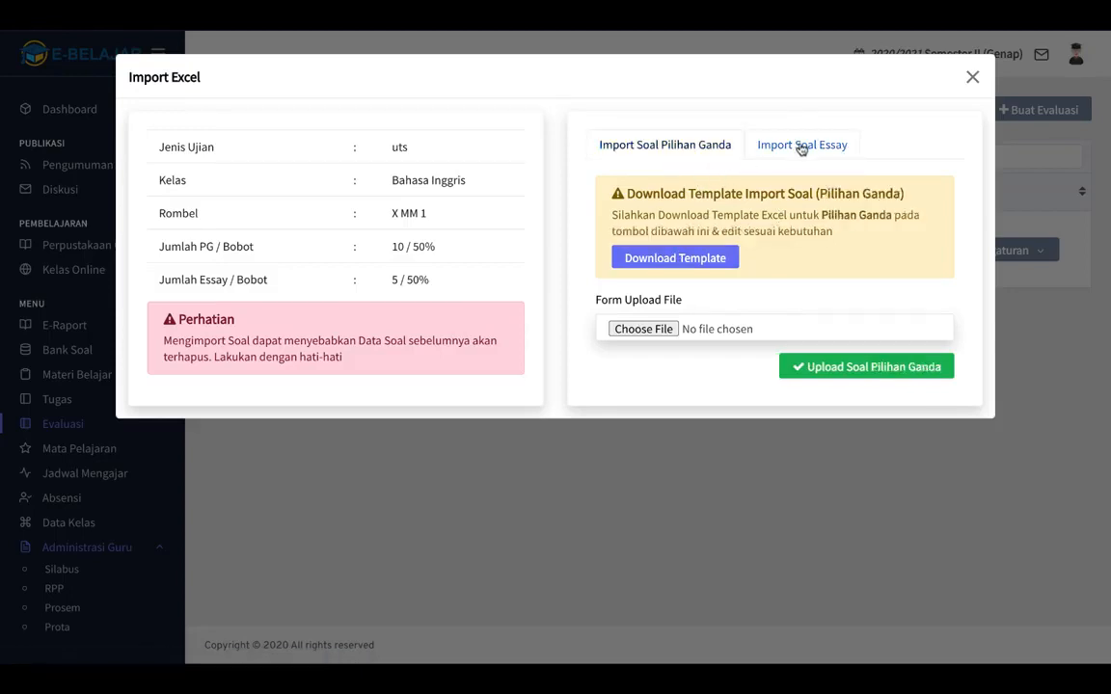
click(802, 146)
click(686, 147)
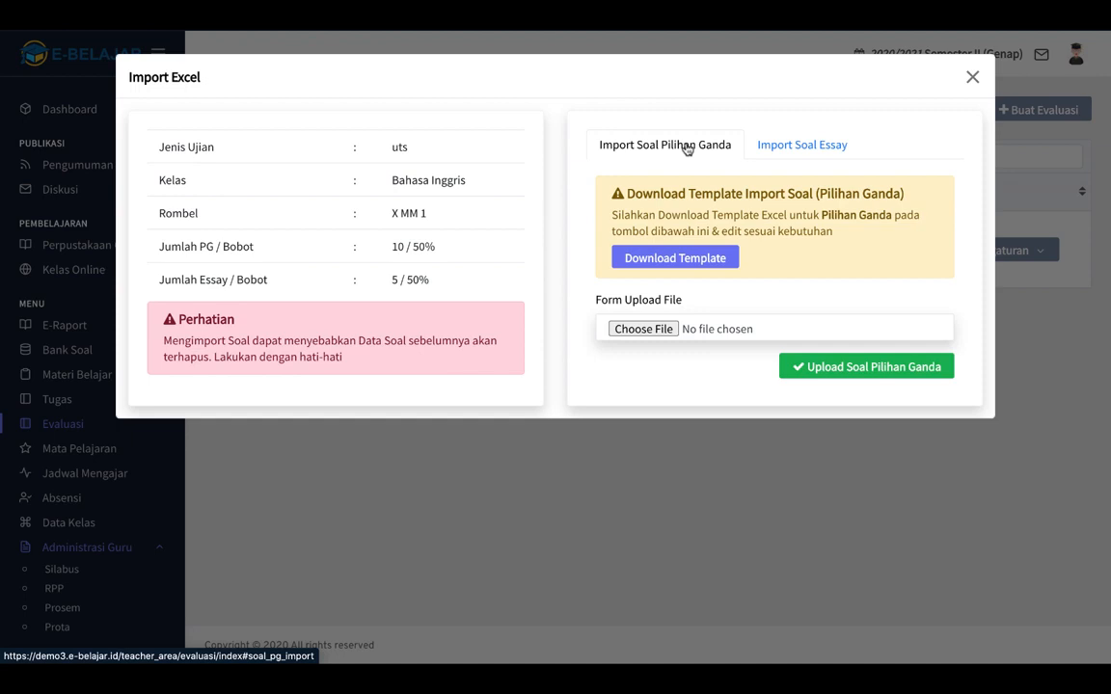
Attach TEMPLATE_IMPORT_SOAL-ESSAY-Evaluasi_e-Belajar.xlsx from Downloads to the multiple-choice import form.
click(641, 330)
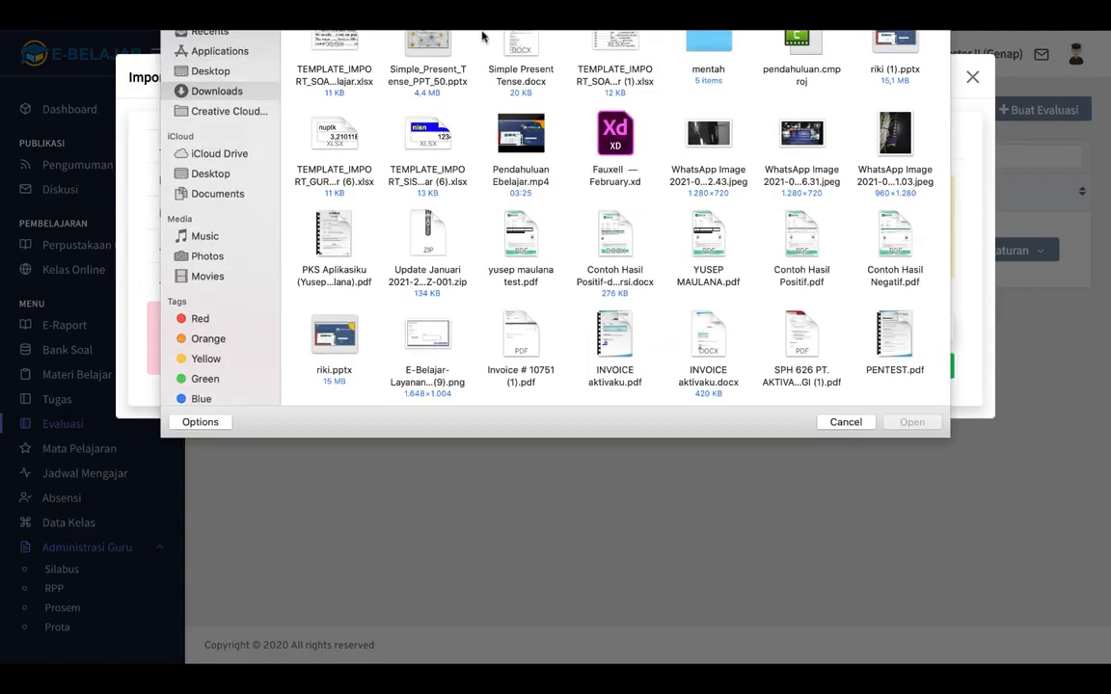
click(348, 82)
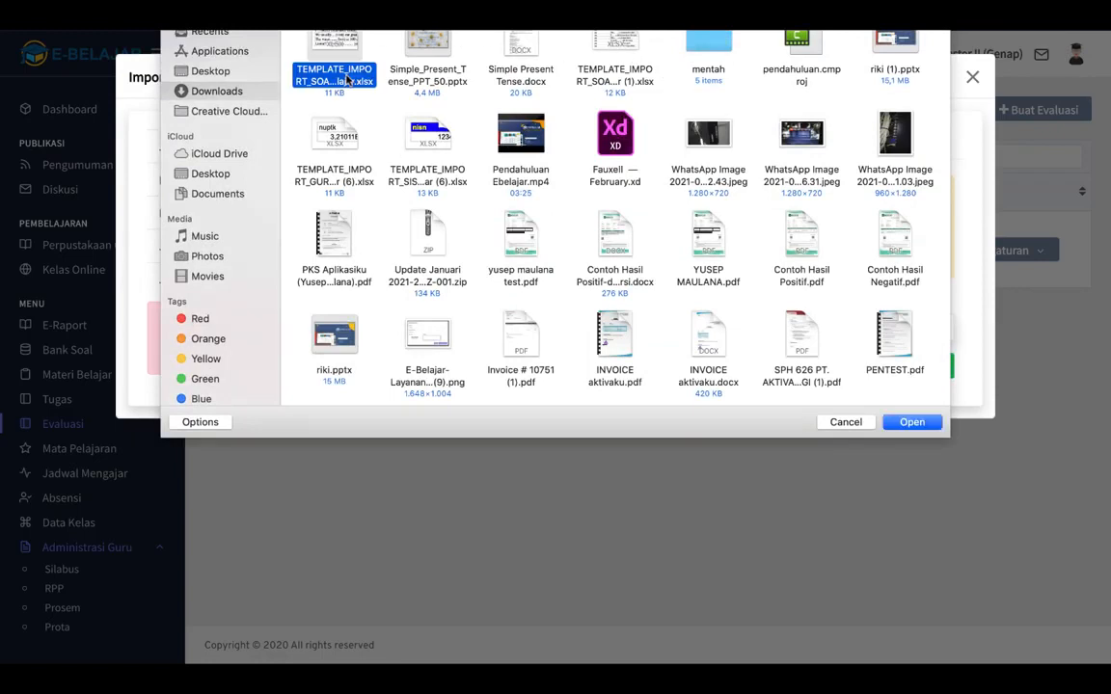
click(621, 50)
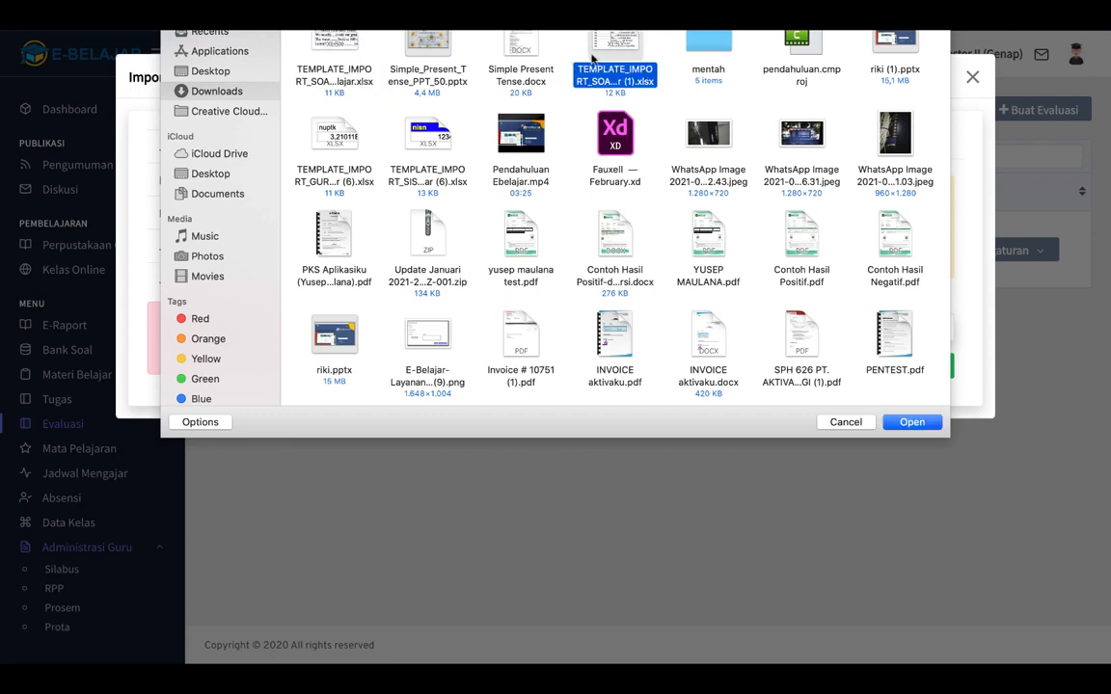
click(339, 54)
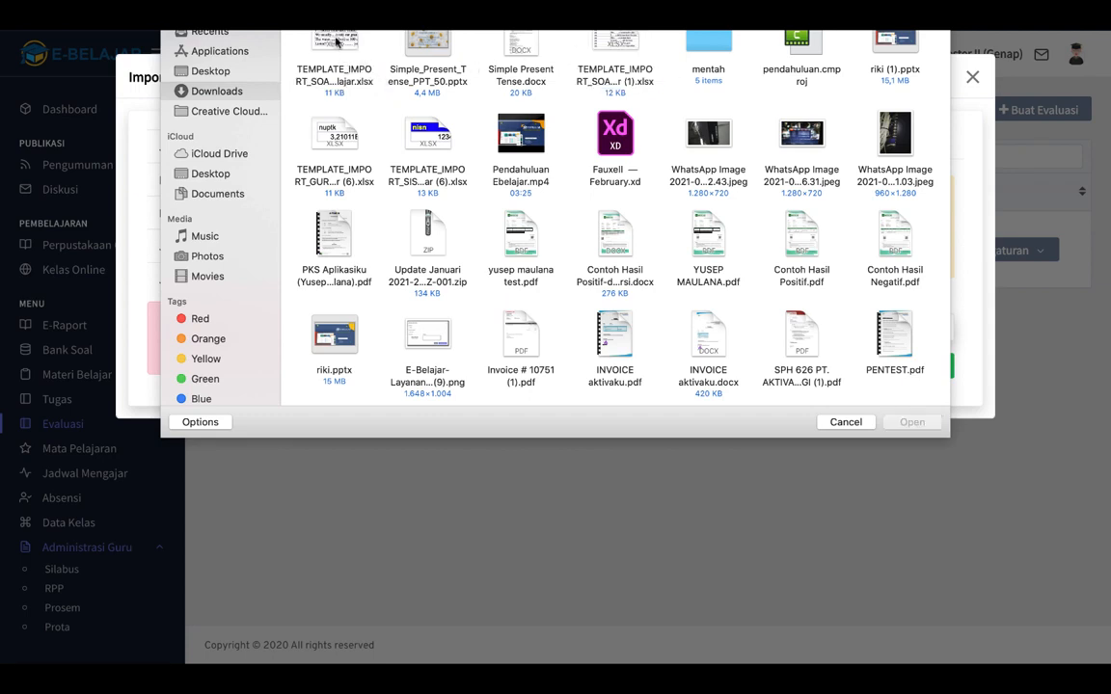
click(336, 41)
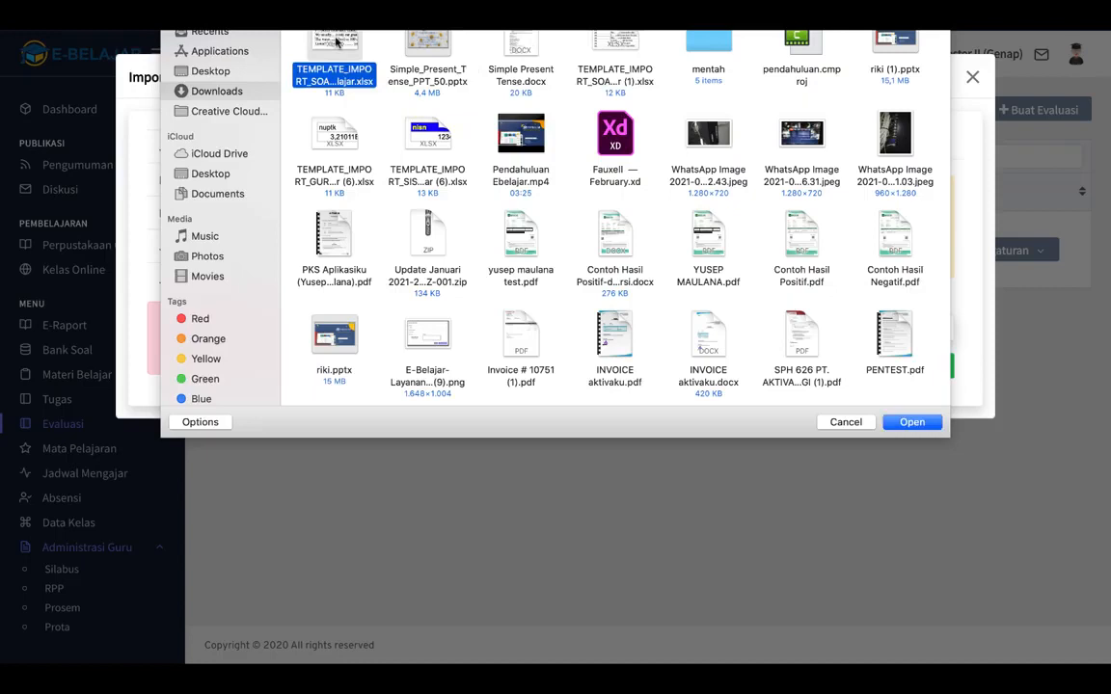
click(909, 423)
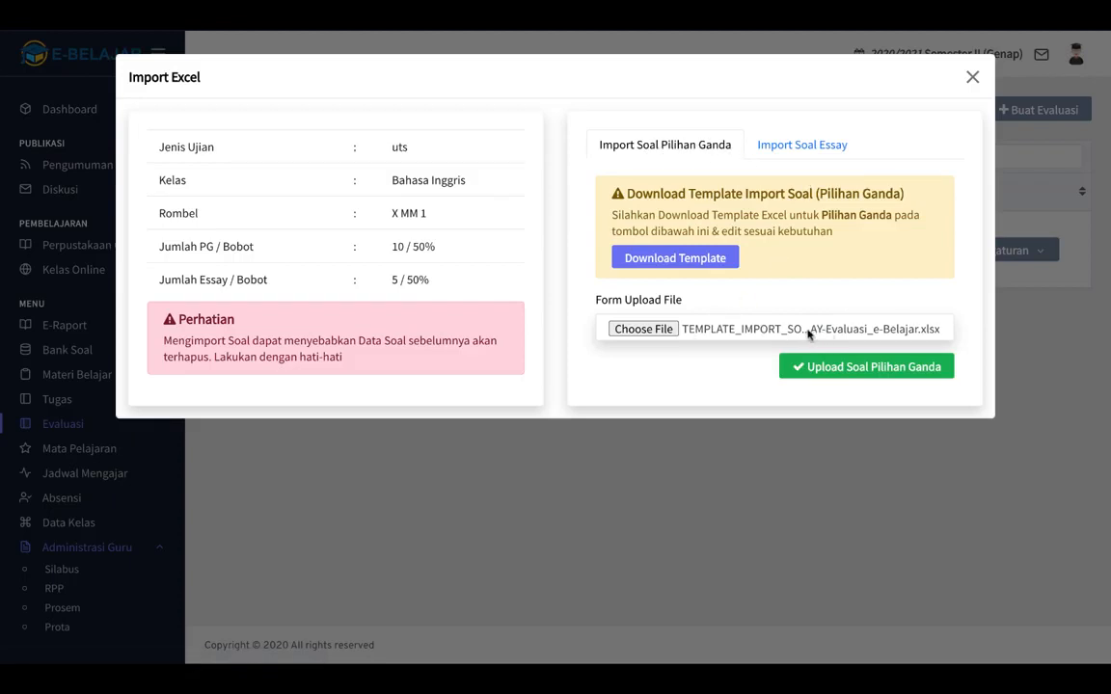
Trigger Upload Soal Essay on the essay tab, then close the import window and reload the page.
click(792, 148)
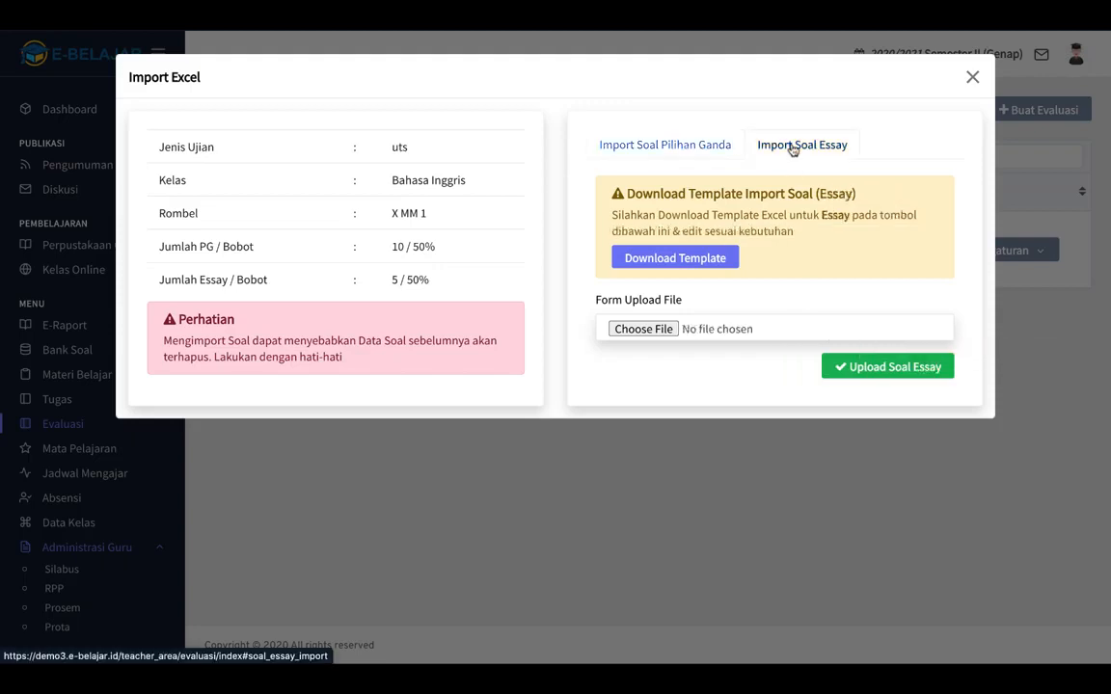
click(891, 371)
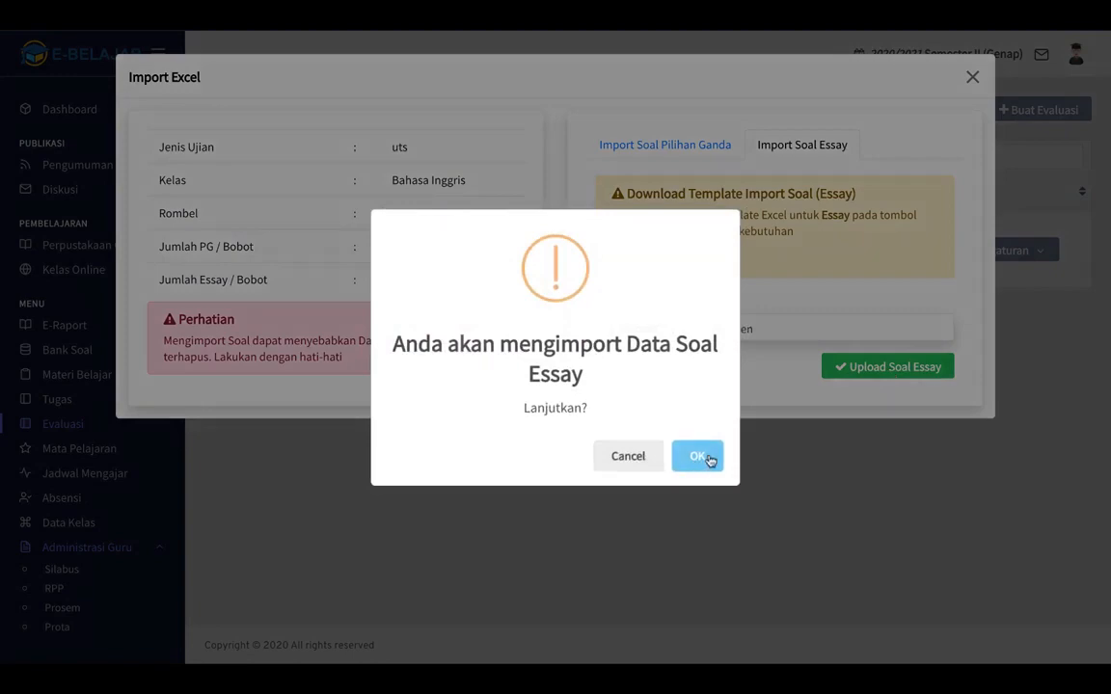
click(704, 457)
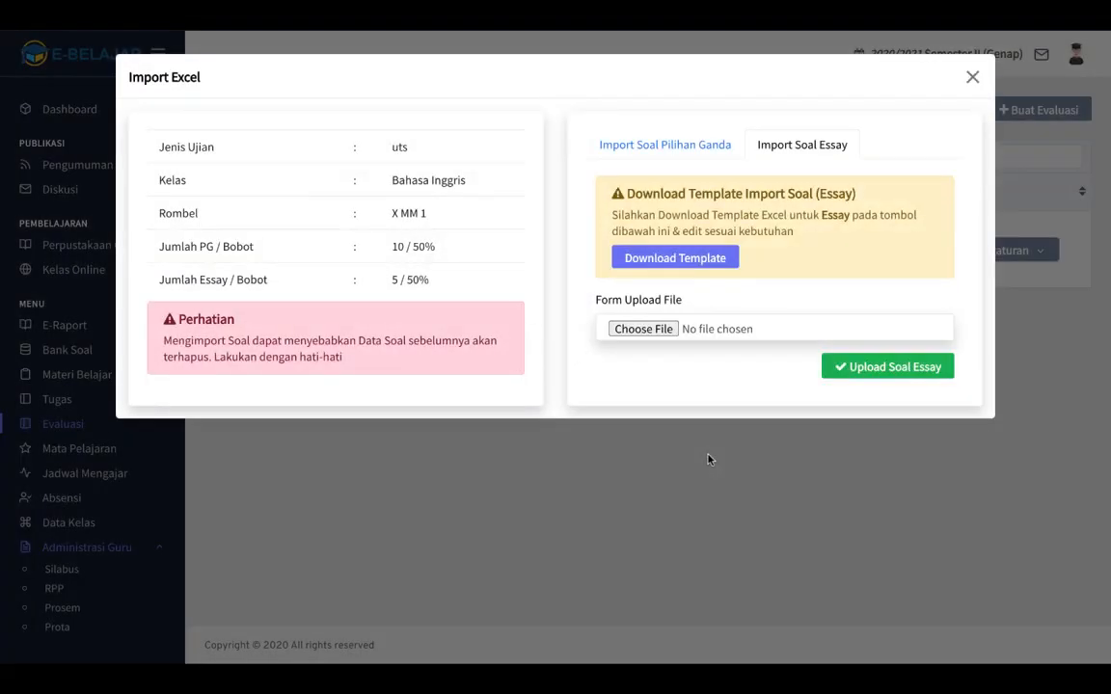
click(970, 79)
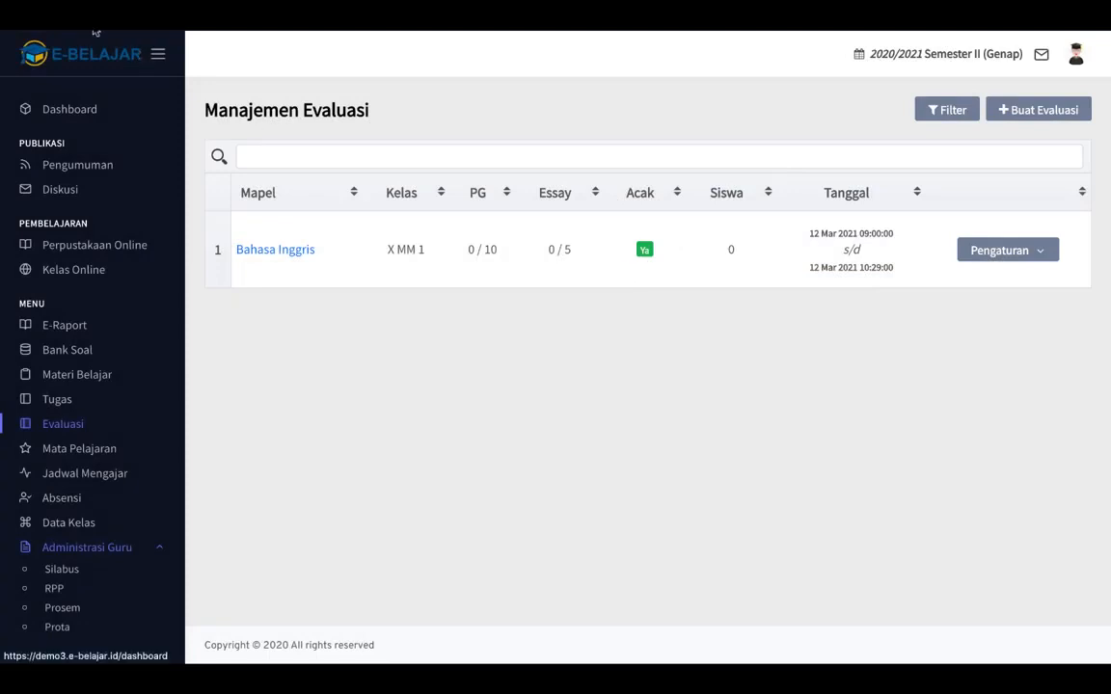
key(super+r)
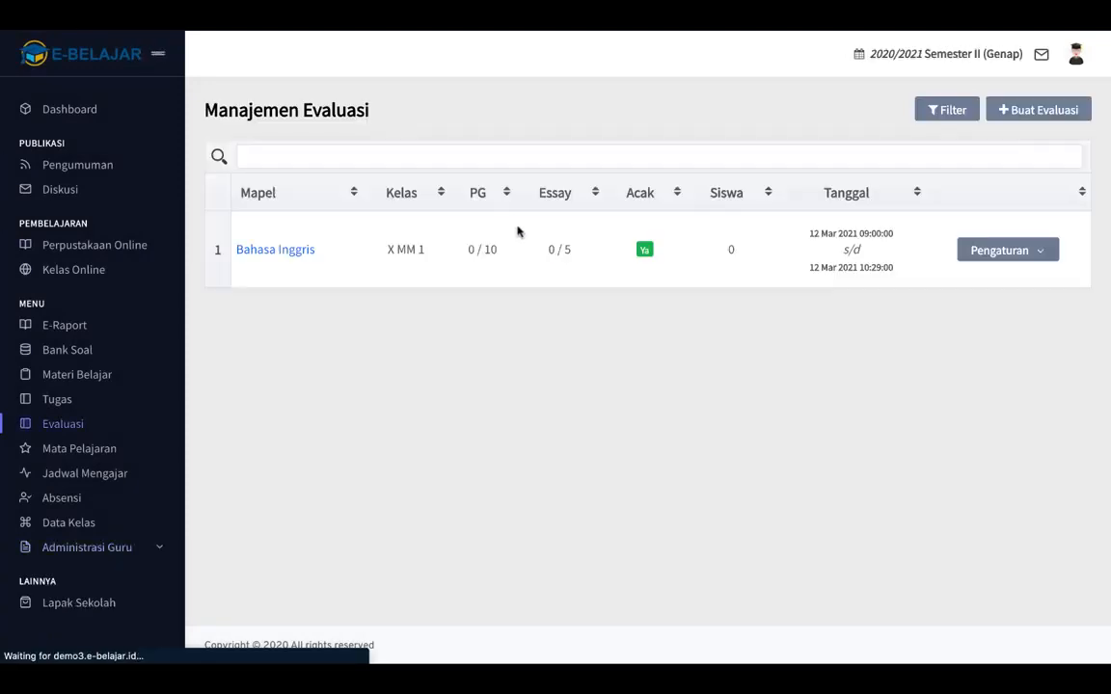
Import the multiple-choice questions from the template copy ending in (1).xlsx via Import Excel.
click(986, 250)
click(820, 197)
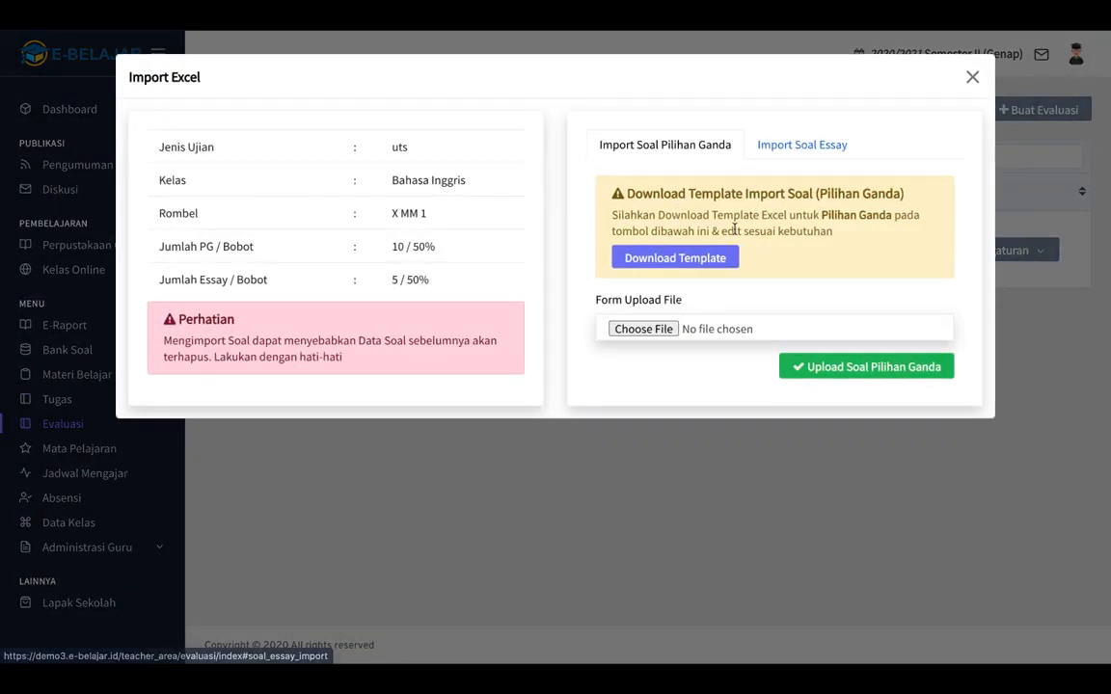
click(658, 331)
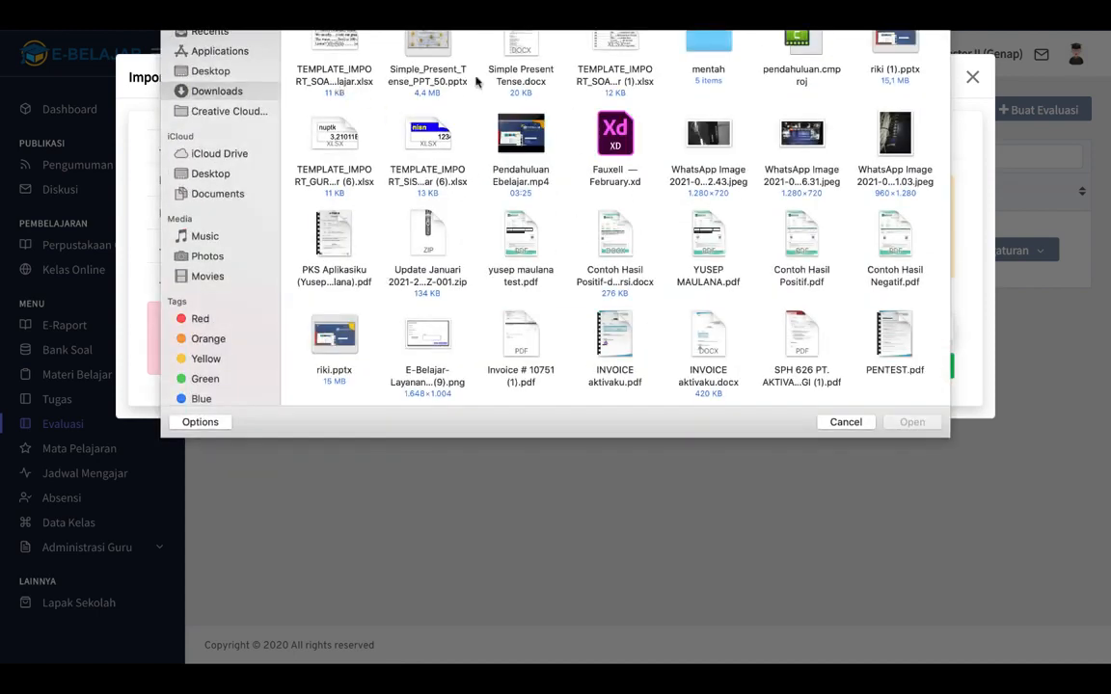
click(618, 35)
click(911, 423)
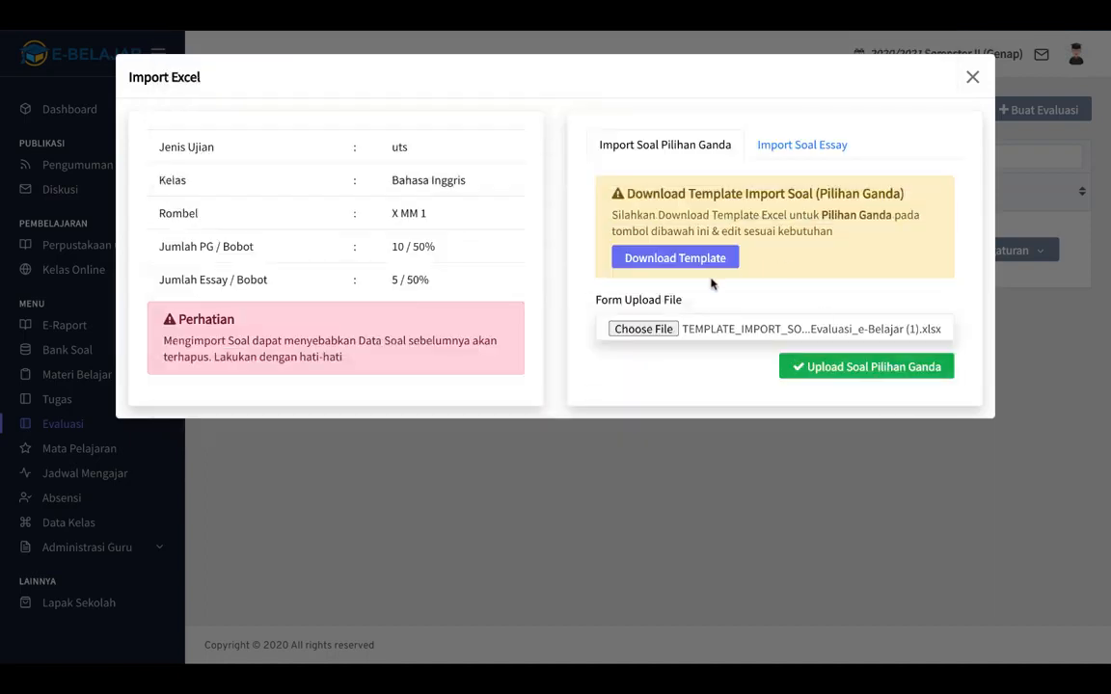
click(847, 369)
click(699, 441)
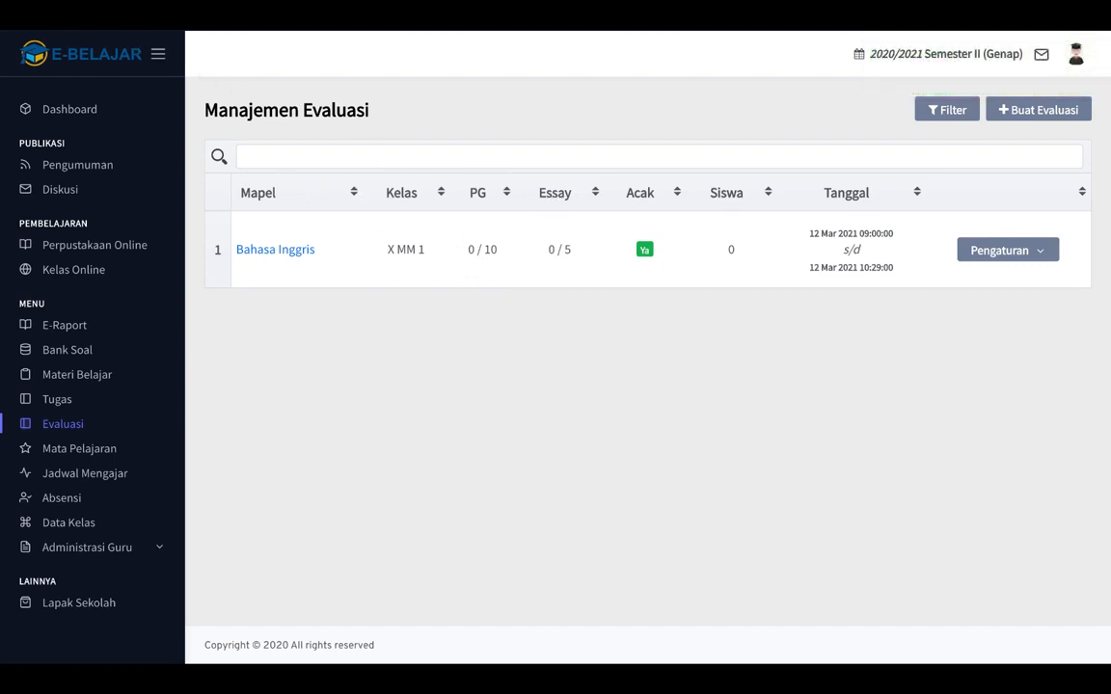
Reload the page to see 10/10 PG, then reopen Import Excel from Pengaturan.
key(super+r)
click(987, 252)
click(771, 194)
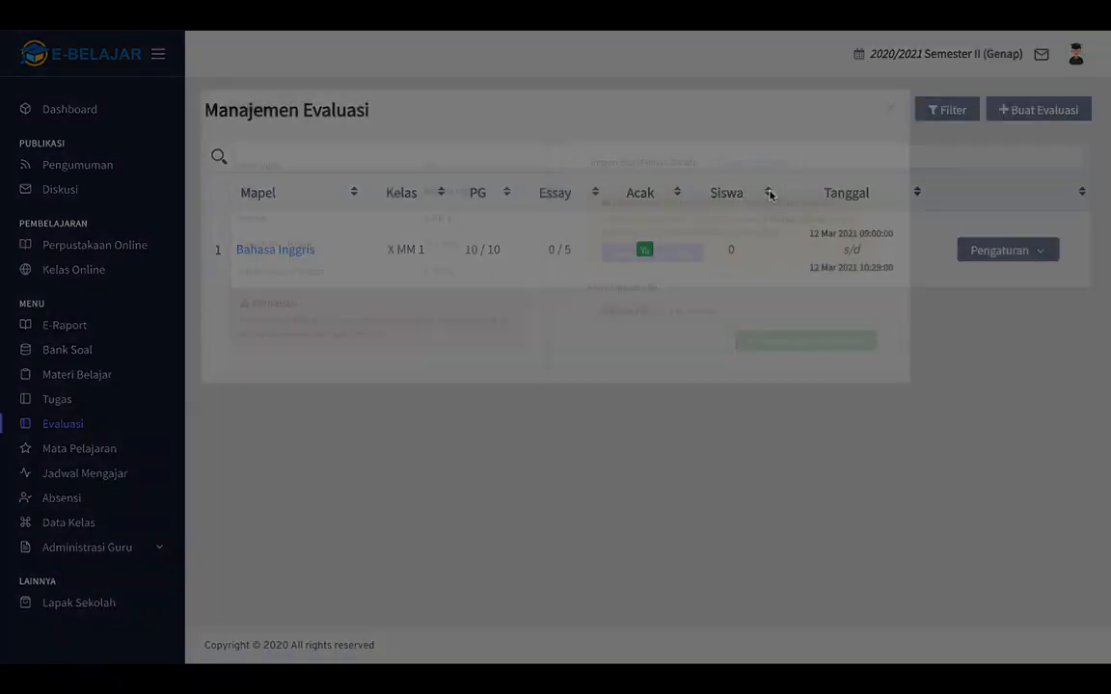
Upload the template spreadsheet on the Import Soal Essay tab and refresh the evaluation list.
click(805, 148)
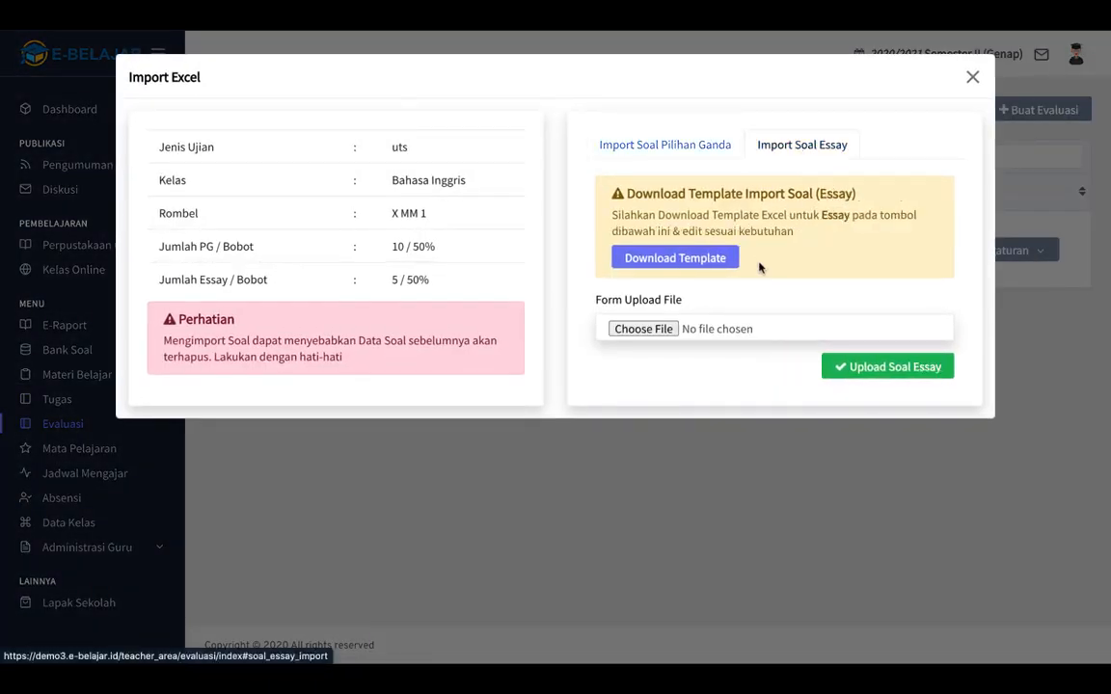
click(643, 328)
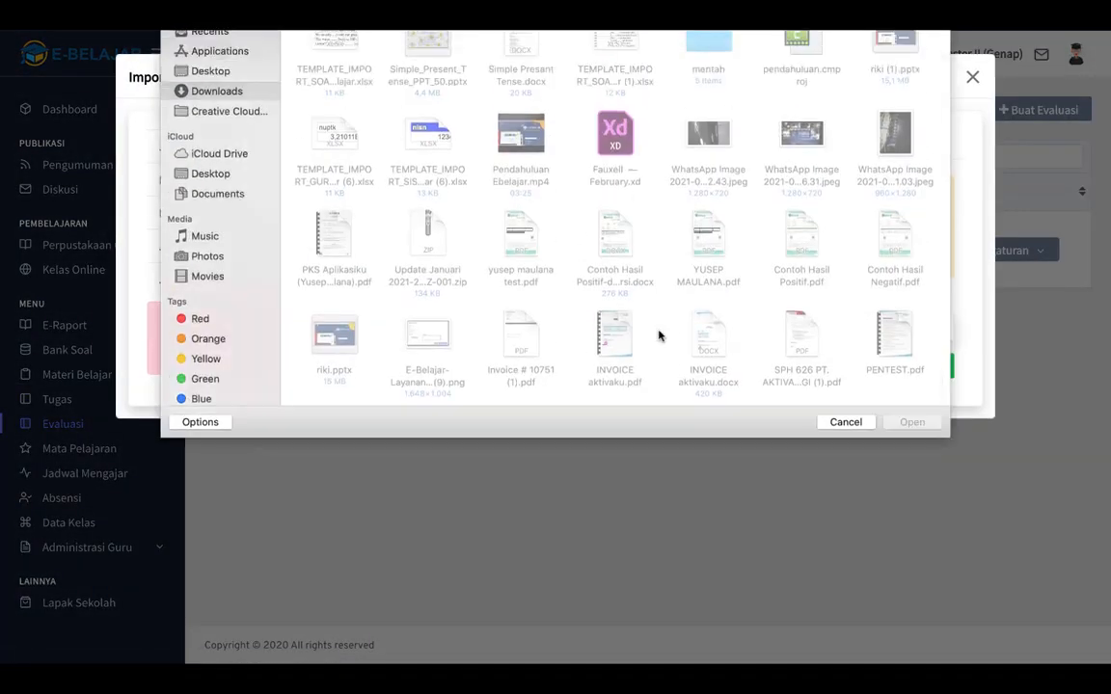
click(333, 58)
double_click(334, 58)
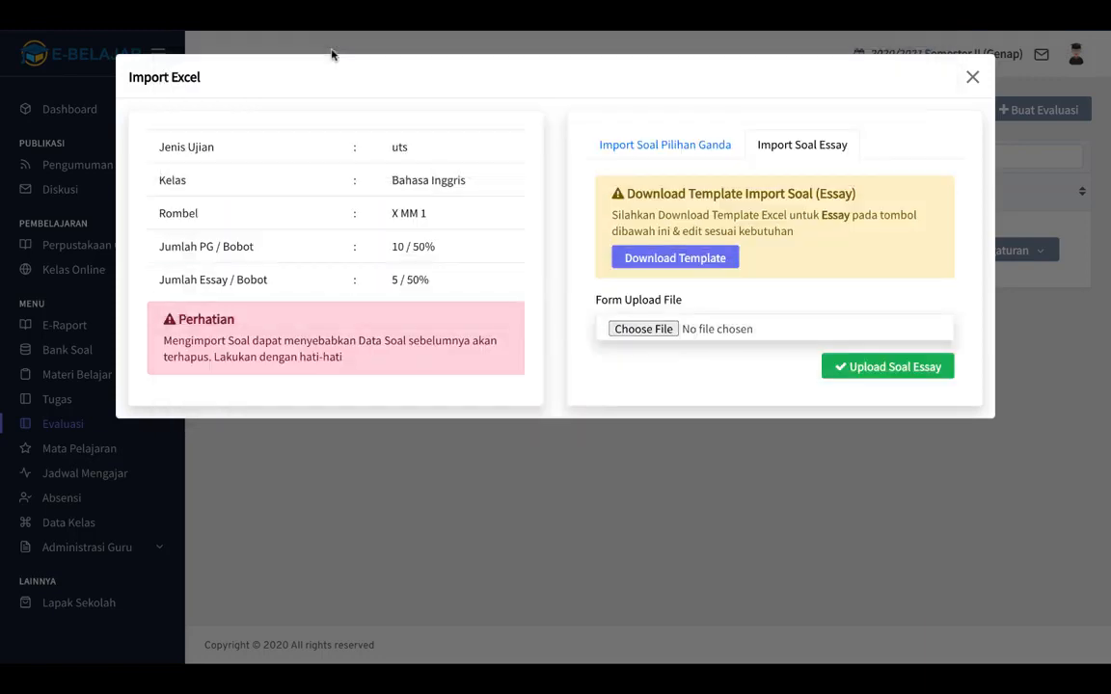
click(867, 373)
click(698, 459)
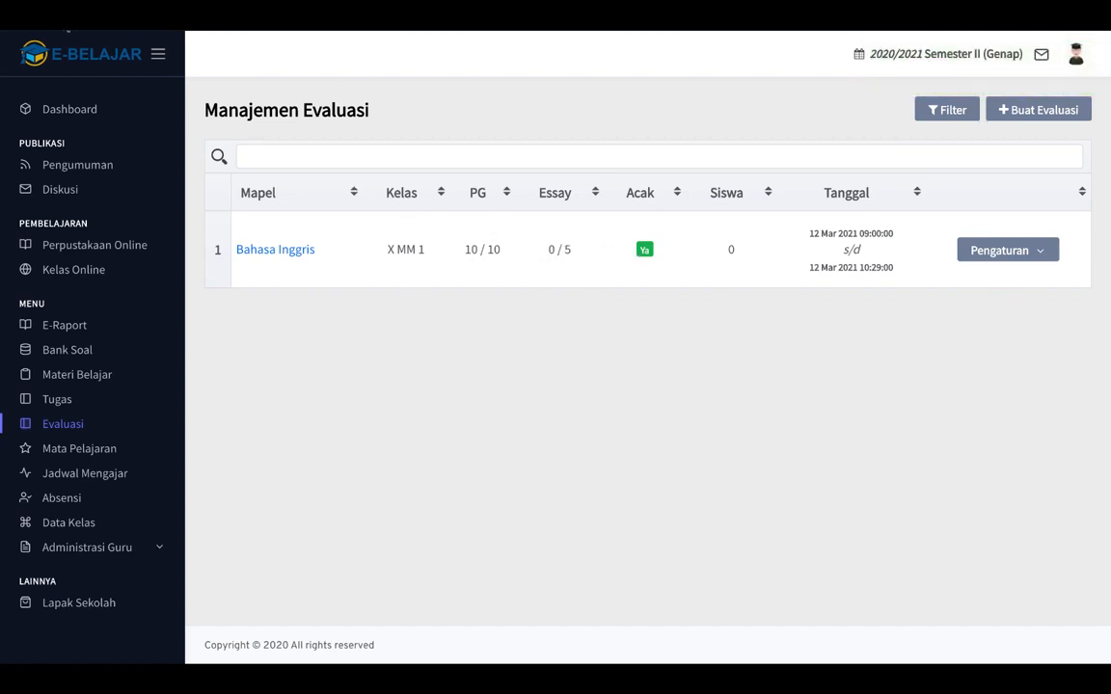
click(64, 22)
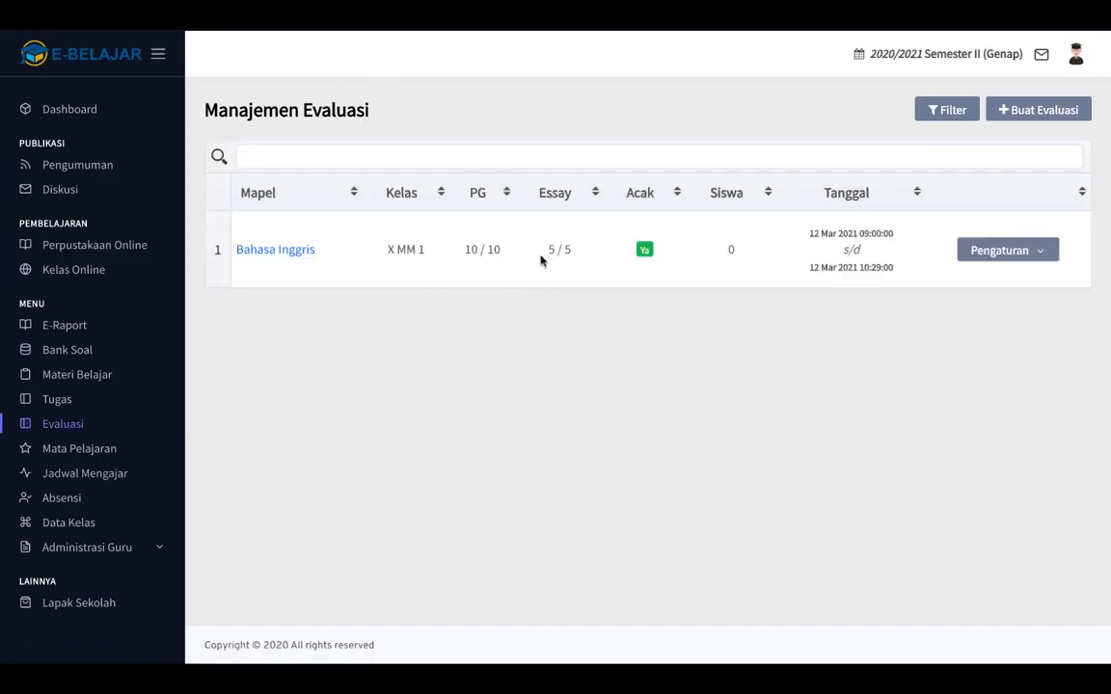